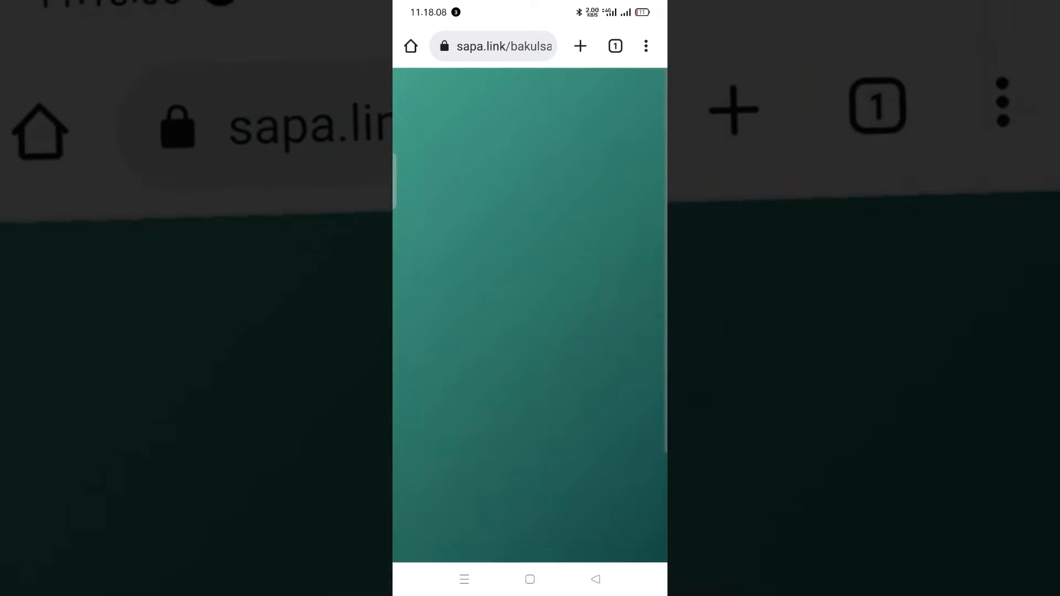
Look over the finished Bakul Sayur Online biolink page, including its product photos, shop links and social icons.
scroll(604, 450, "down", 4)
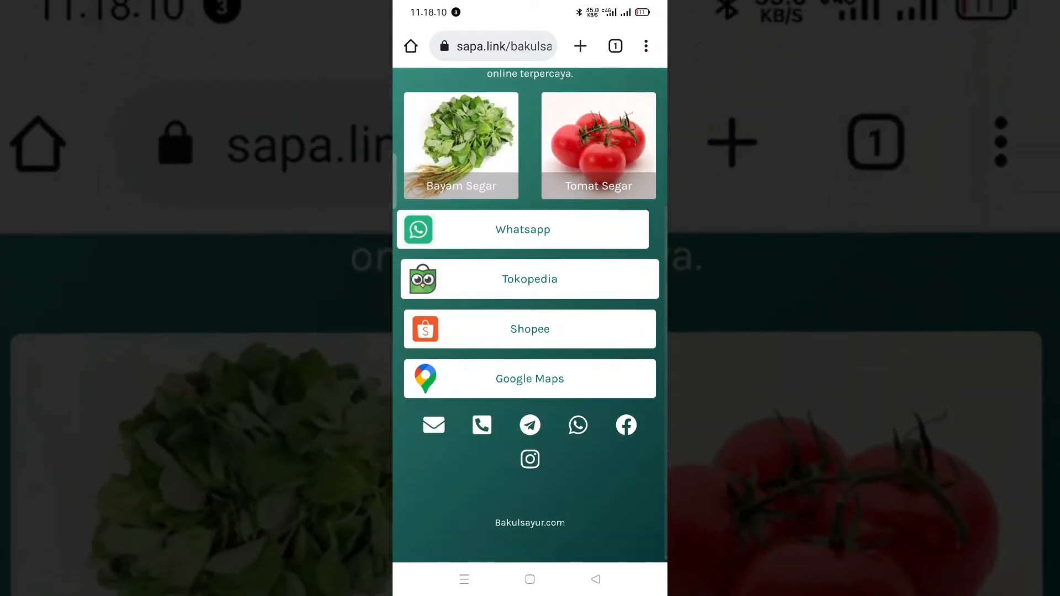
scroll(577, 498, "up", 4)
scroll(577, 498, "down", 4)
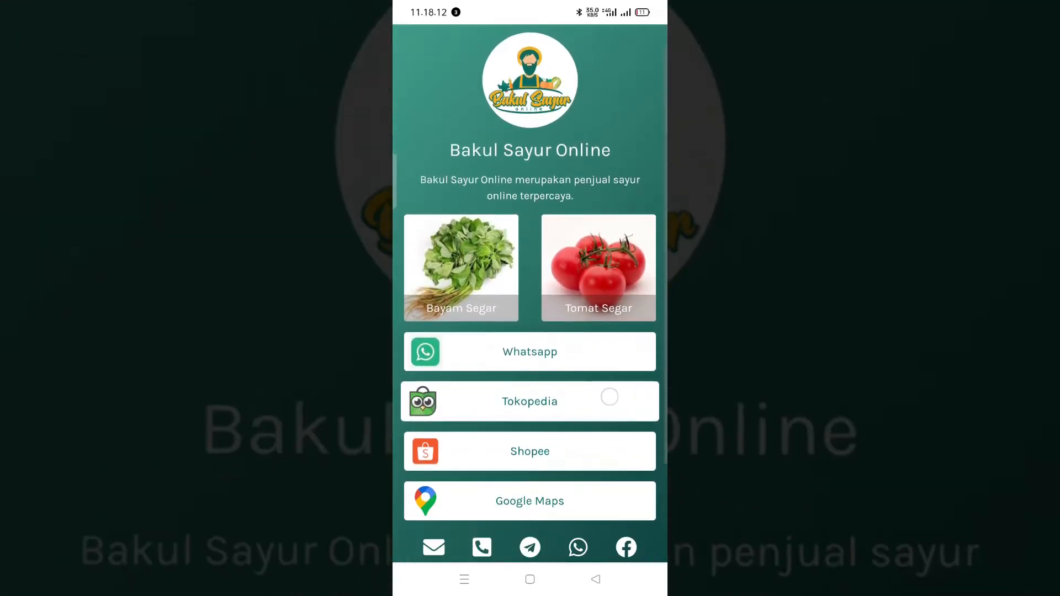
scroll(602, 389, "up", 2)
scroll(601, 389, "up", 2)
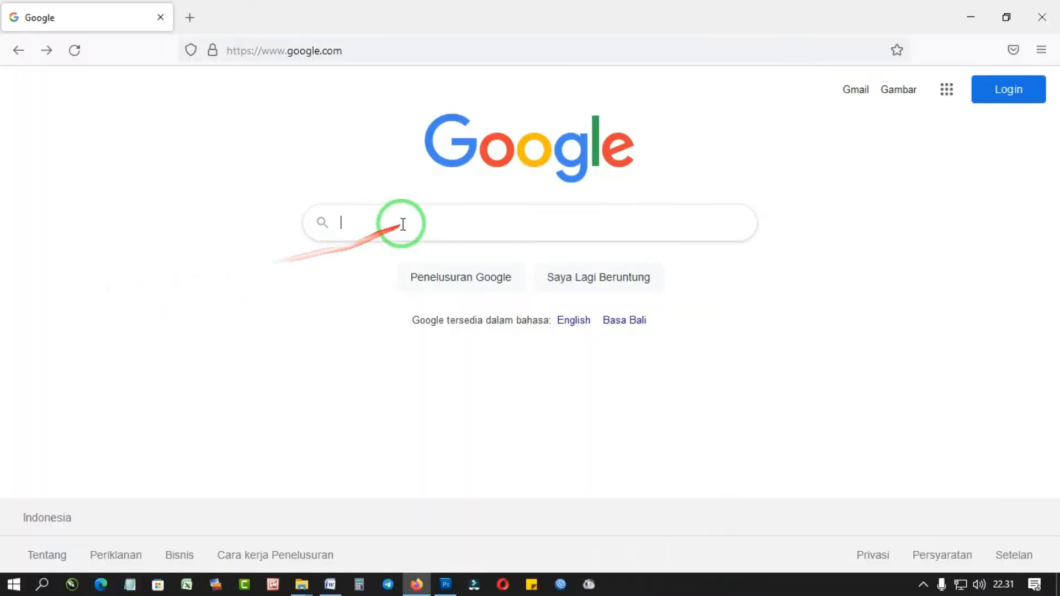
Search Google for "biolink gratis".
left_click(401, 224)
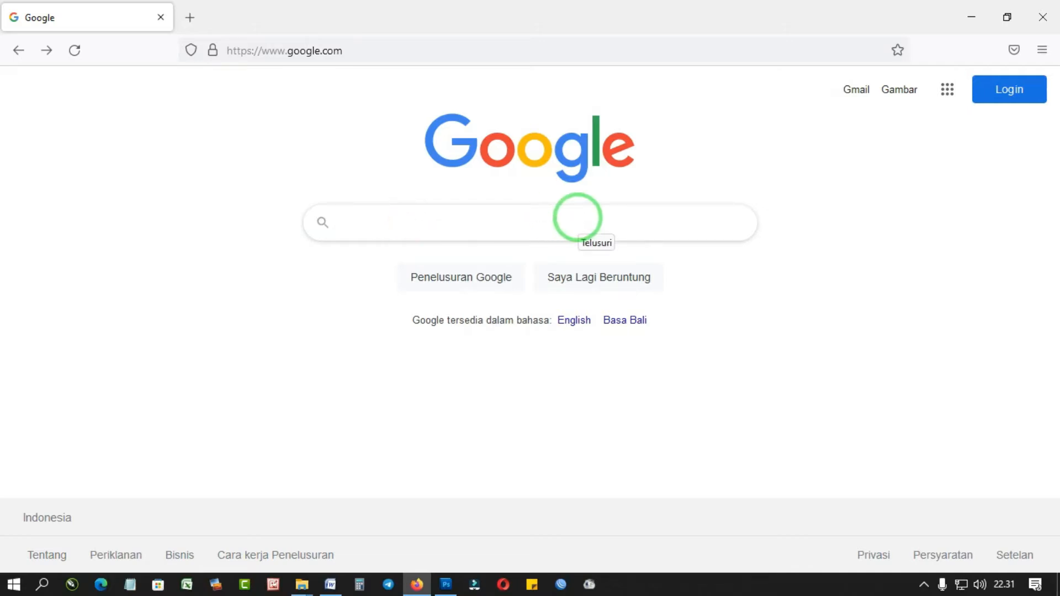
type("Biolink G")
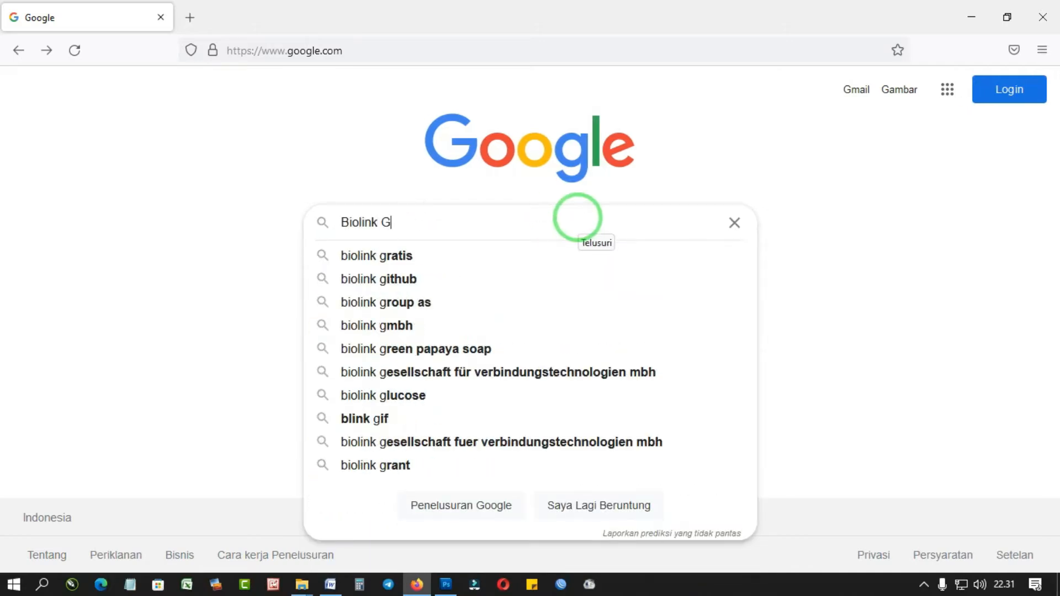
type("ratis")
left_click(484, 255)
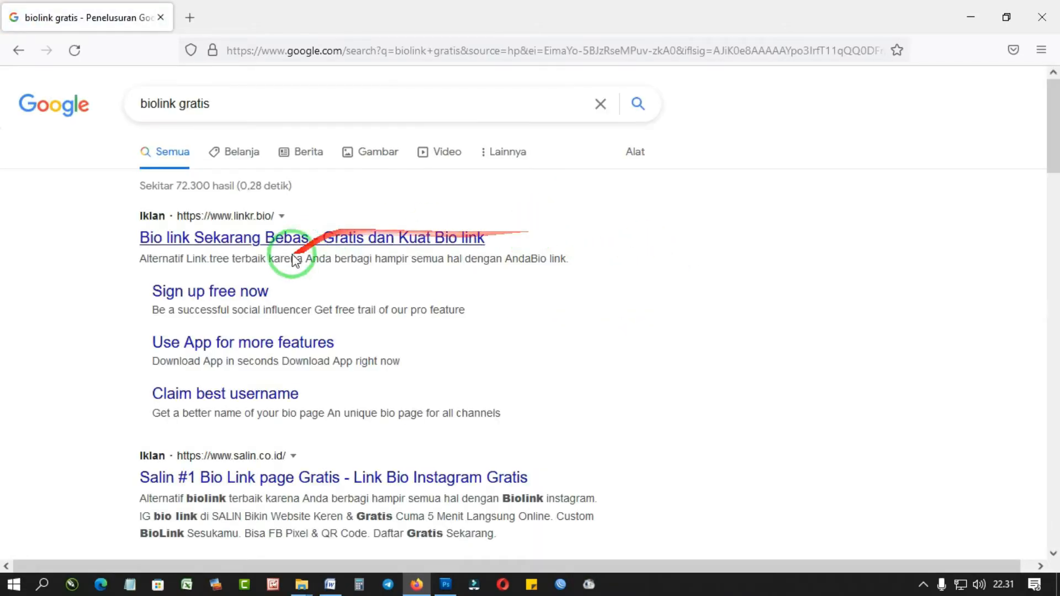
Find the search result "Sapa.Link: Biolink Gratis Terbaik No 1 di Indonesia" and open its site.
scroll(275, 287, "down", 5)
scroll(275, 287, "down", 5)
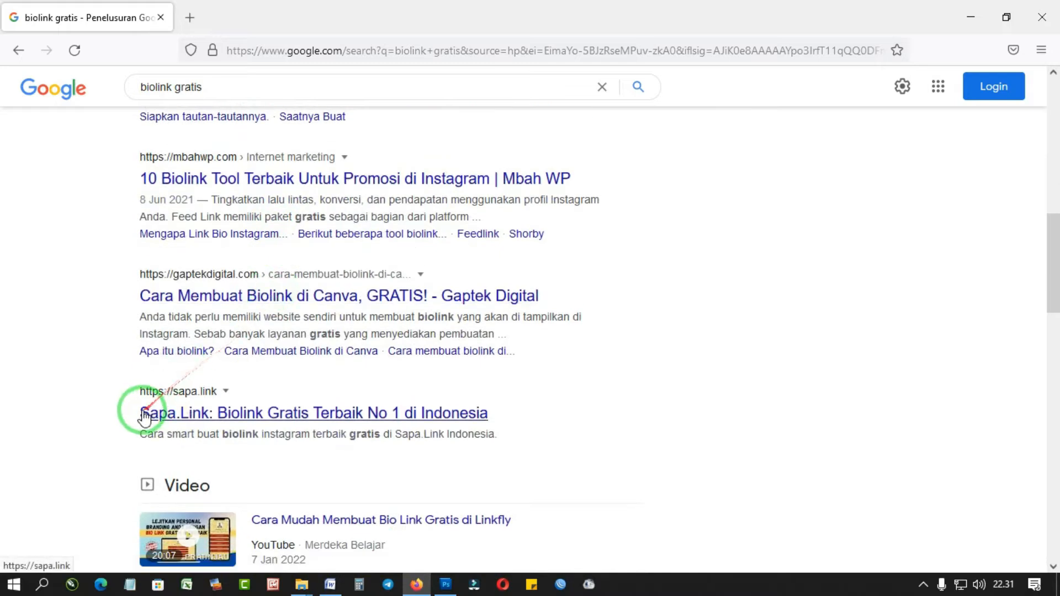
left_click_drag(136, 414, 561, 419)
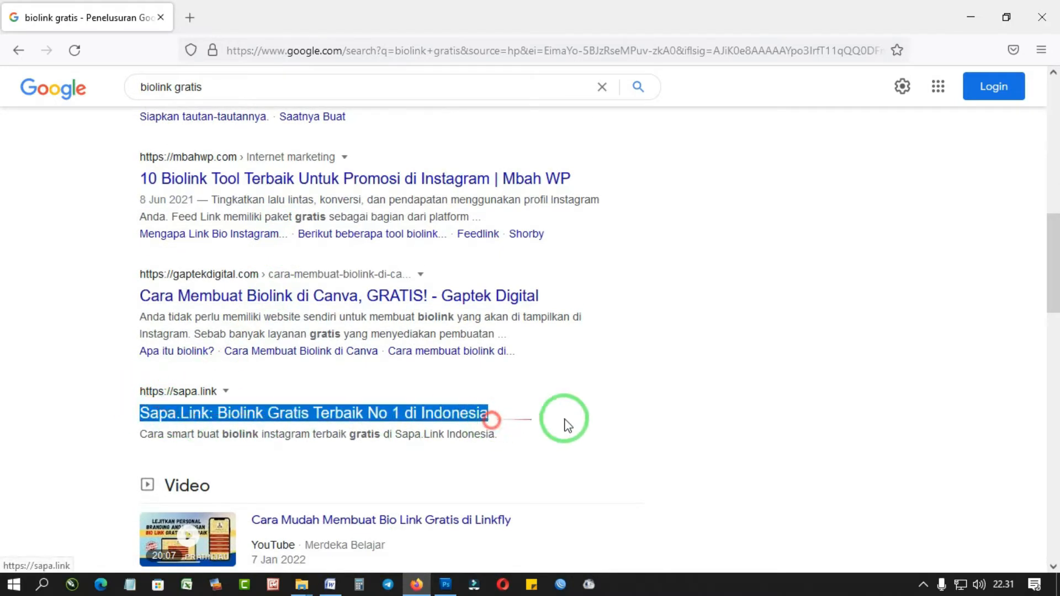
left_click(618, 403)
left_click(469, 412)
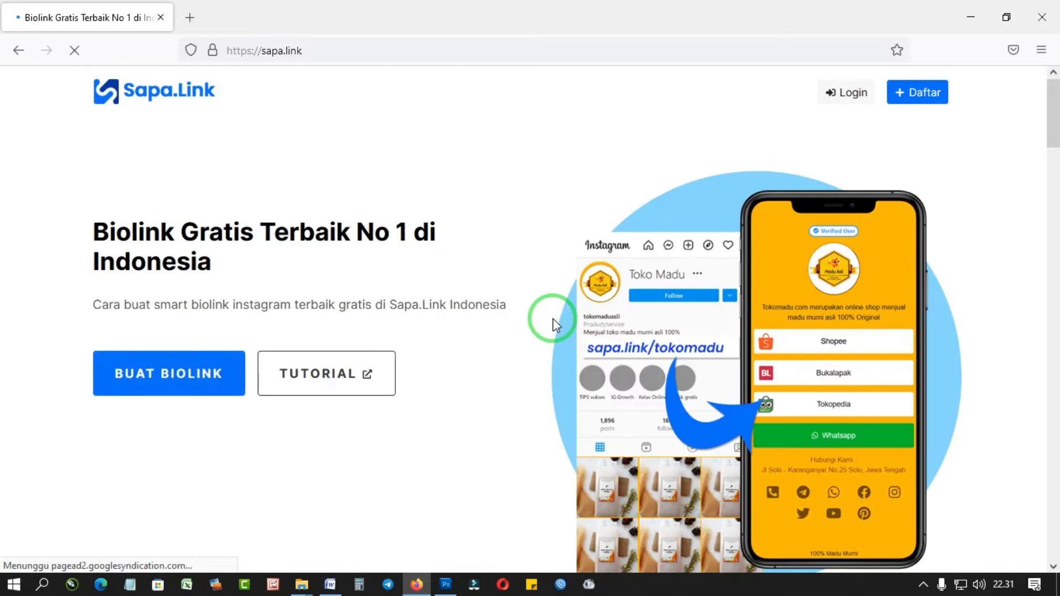
Open the Sapa.Link registration form and fill in the account name and e-mail address.
left_click(833, 95)
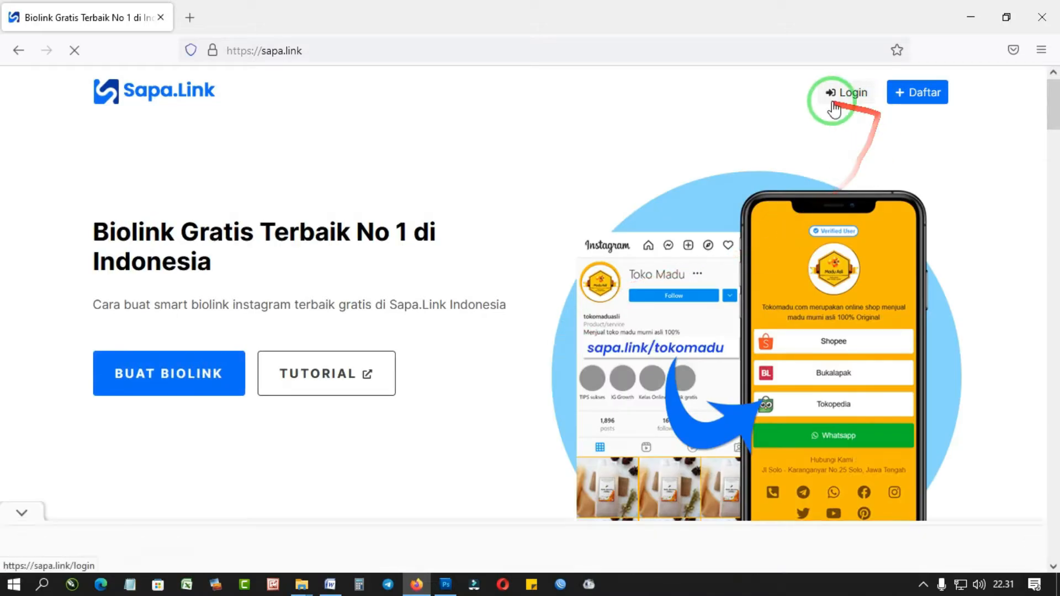
left_click(906, 98)
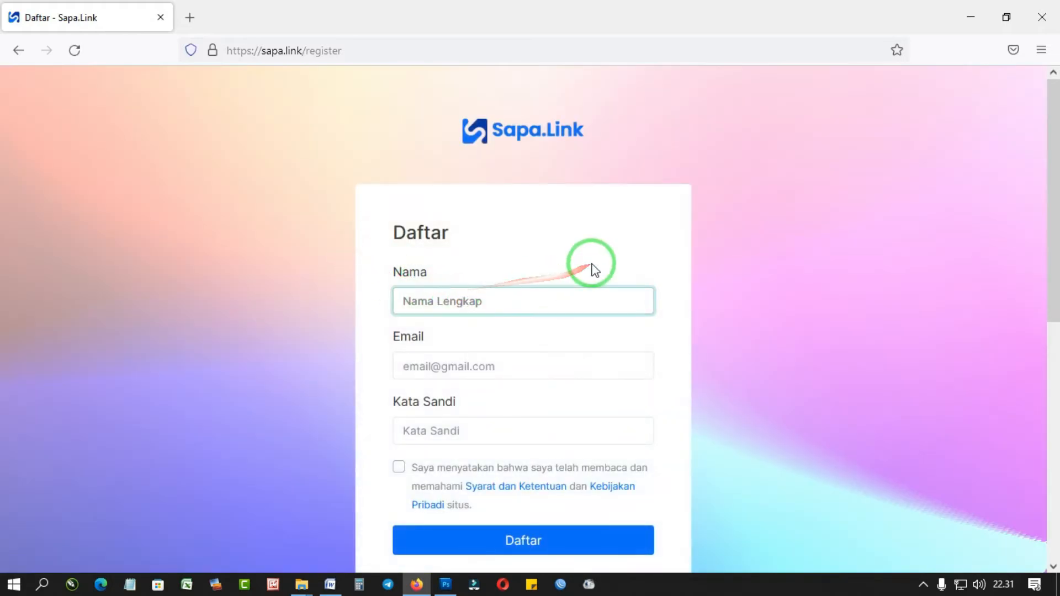
type("Bakul Sayur")
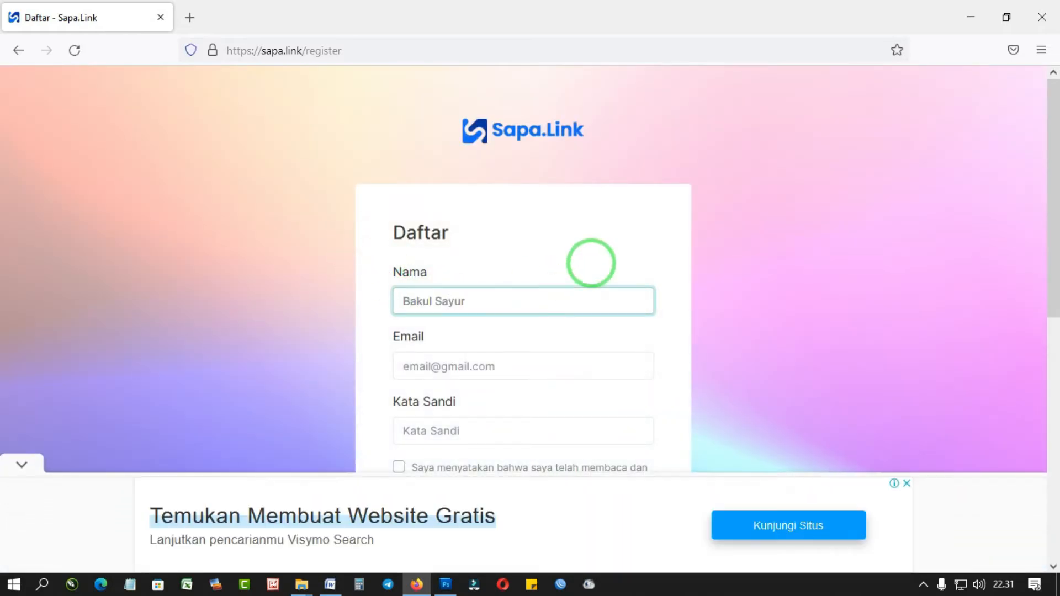
left_click(521, 362)
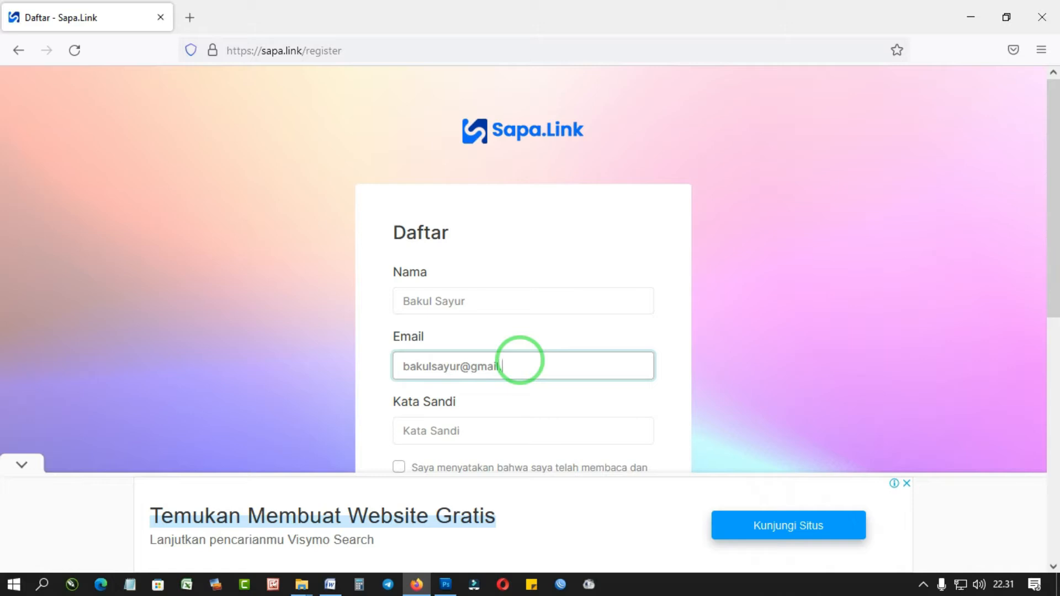
Enter the account password, accept the terms and privacy policy, submit the registration, and decline saving the login in the browser.
scroll(521, 361, "down", 3)
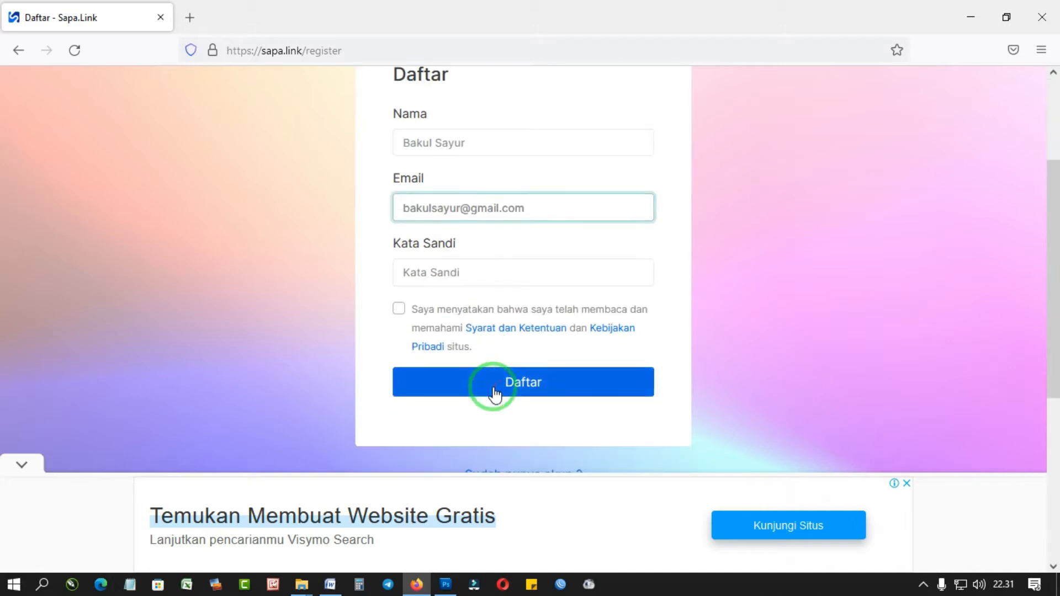
left_click(462, 267)
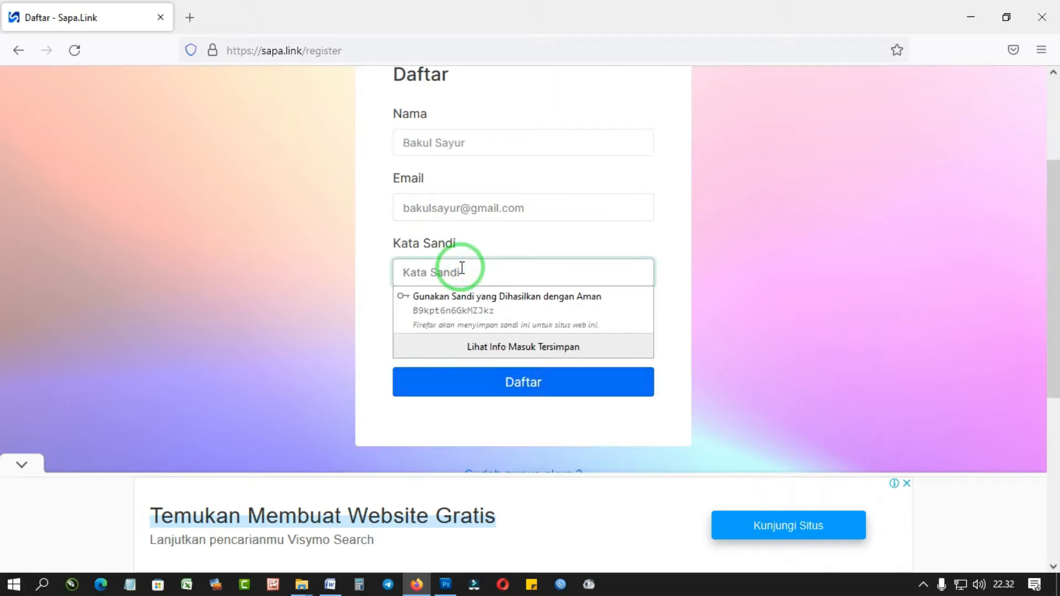
type("•")
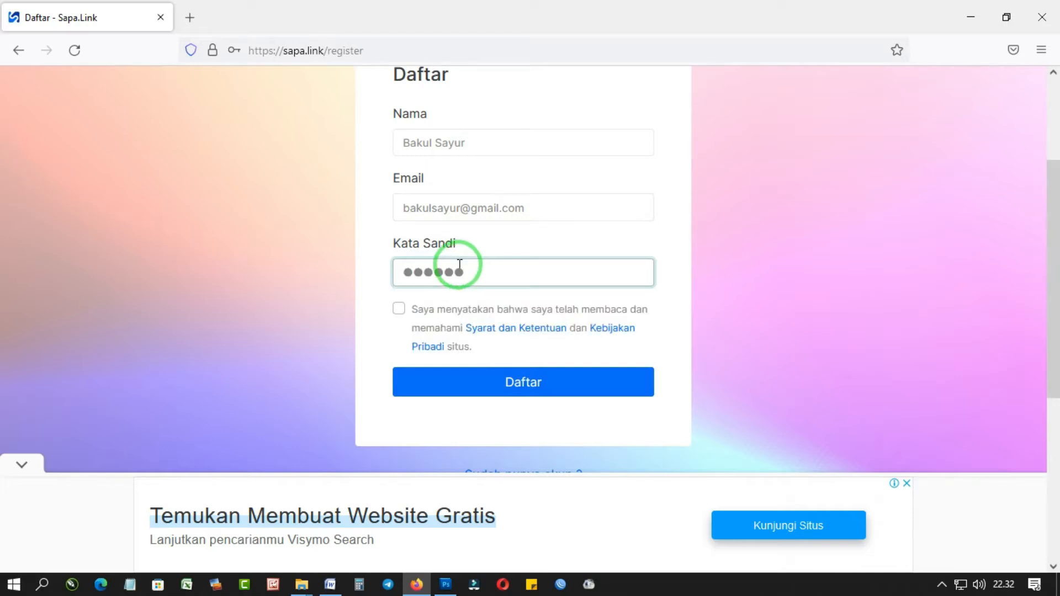
left_click_drag(459, 264, 341, 269)
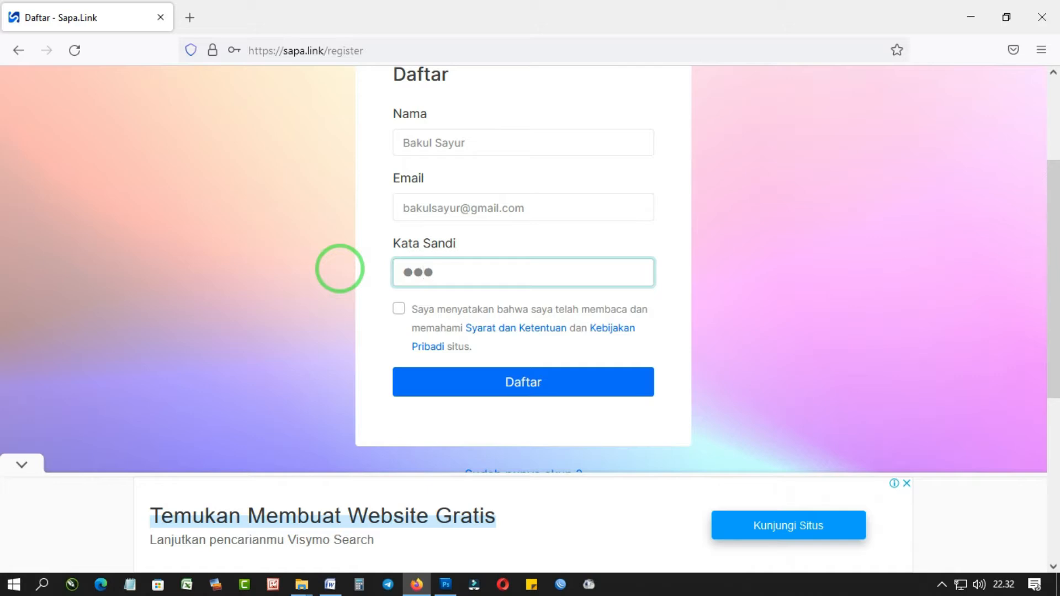
left_click(398, 308)
left_click(563, 389)
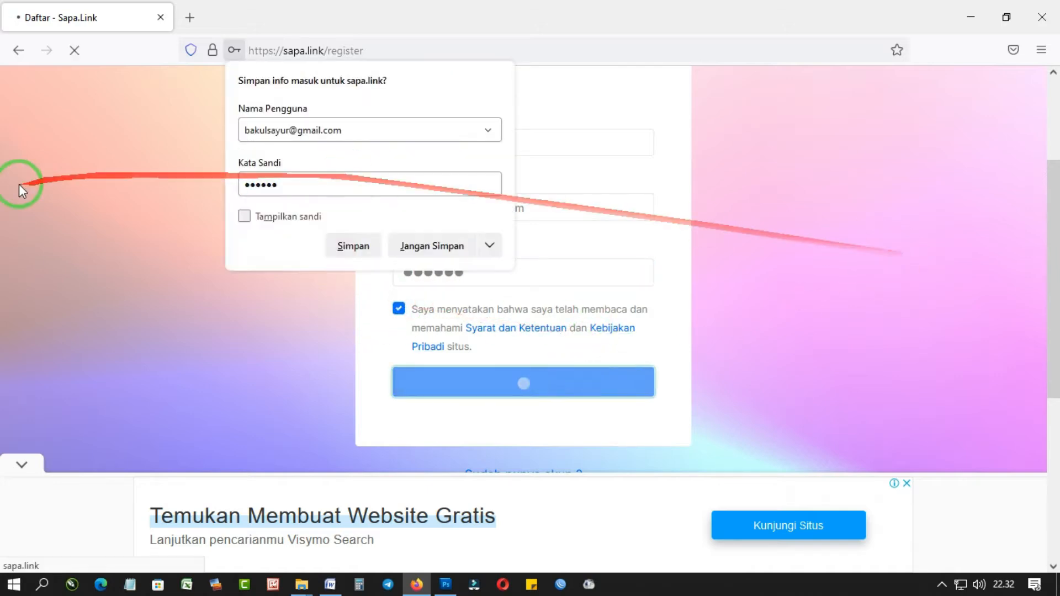
left_click(419, 245)
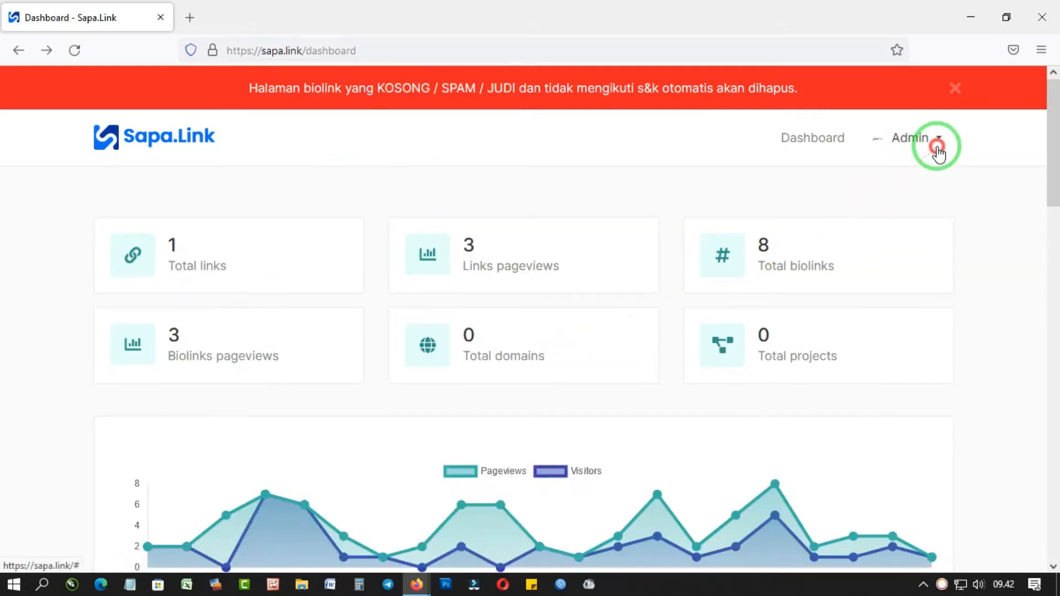
Create a new biolink page with the custom URL name bakulsayur.
left_click(936, 142)
left_click(872, 217)
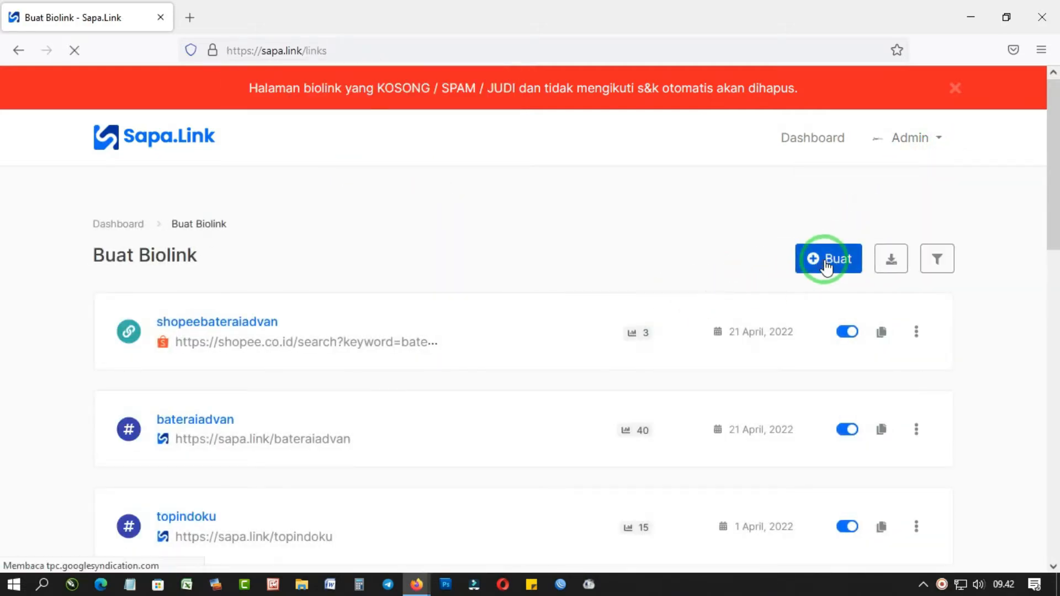
left_click(827, 264)
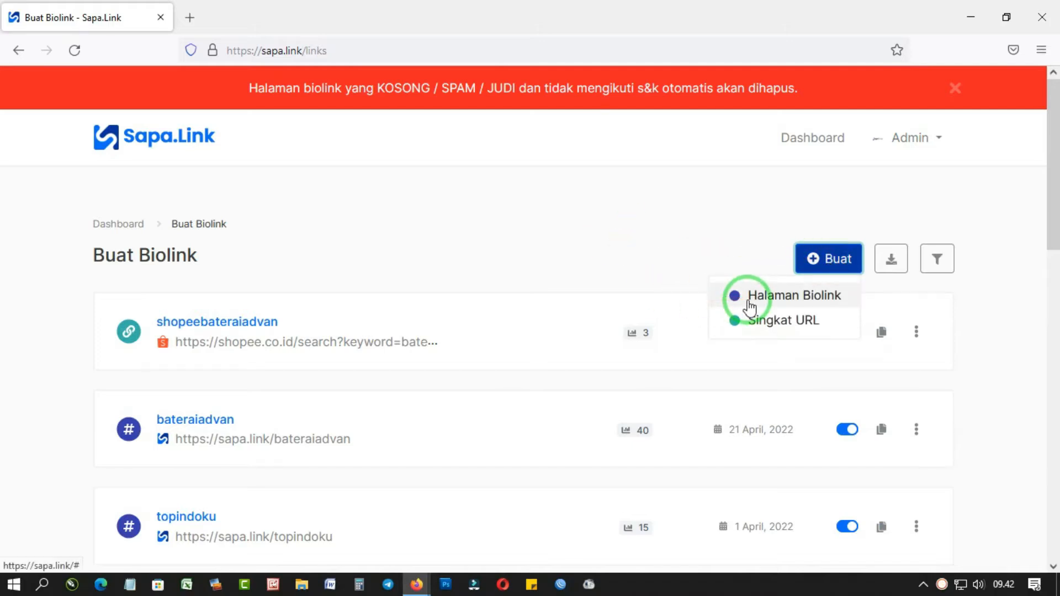
left_click(750, 299)
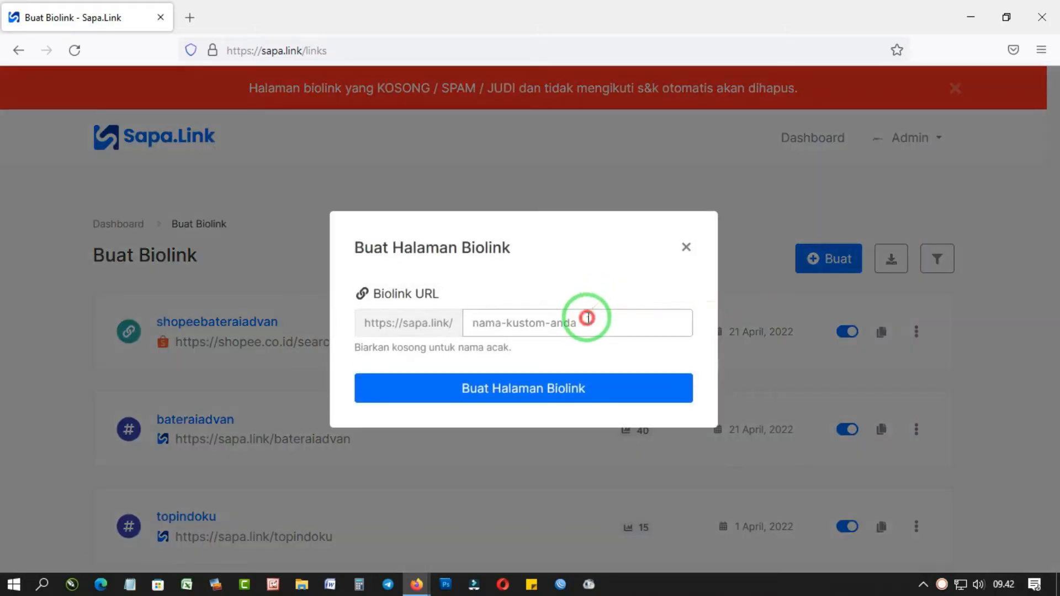
type("bakul")
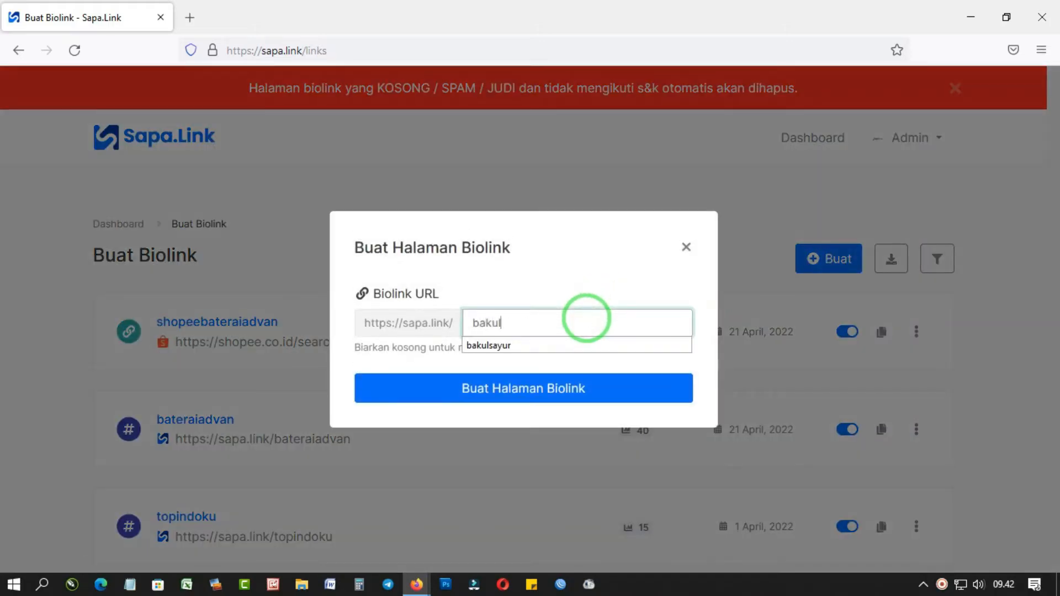
type("sa")
key("Down")
key("Return")
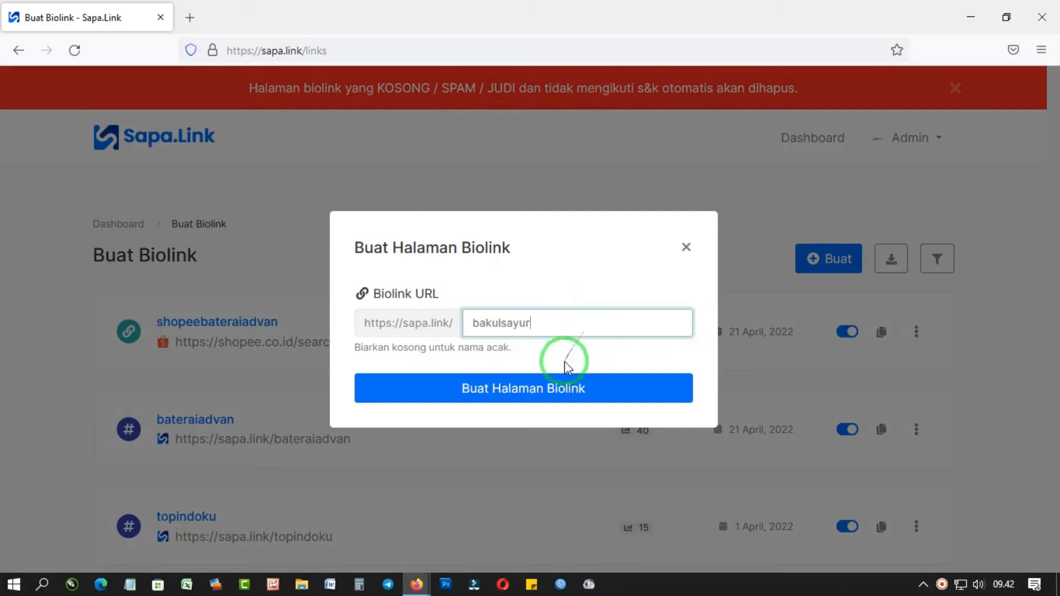
left_click(544, 391)
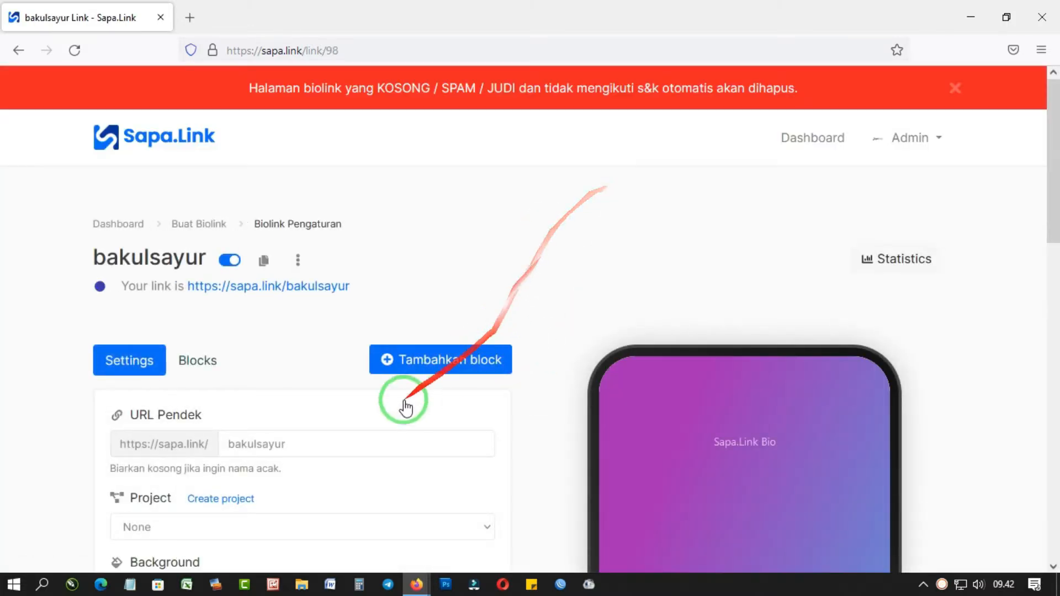
Switch the biolink page's background to Custom Gradient and set Color One to red (#ED0000).
scroll(406, 408, "down", 3)
scroll(293, 387, "down", 1)
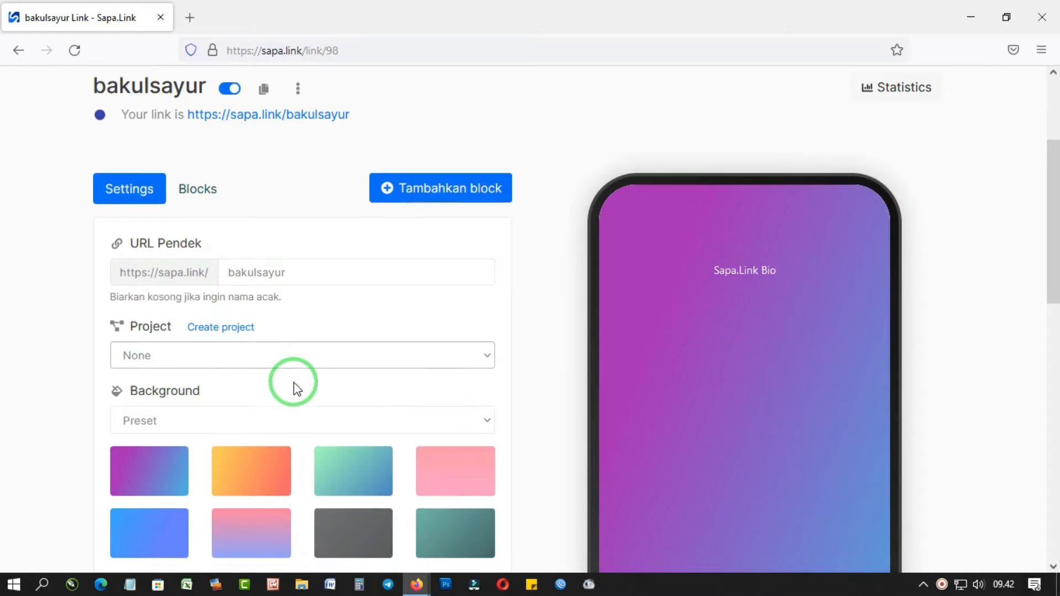
scroll(293, 387, "down", 1)
left_click(232, 367)
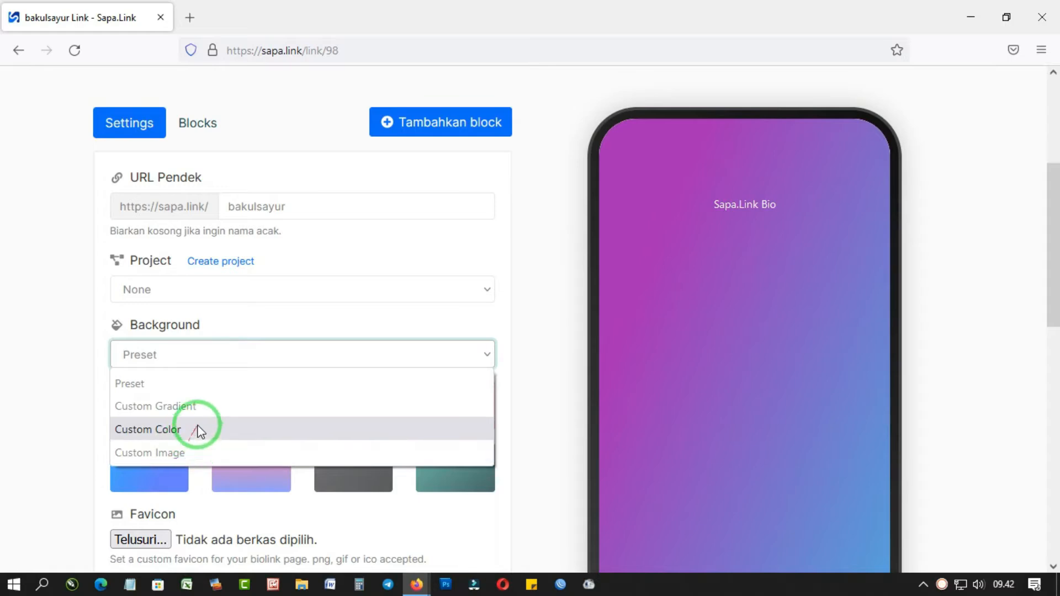
left_click(205, 408)
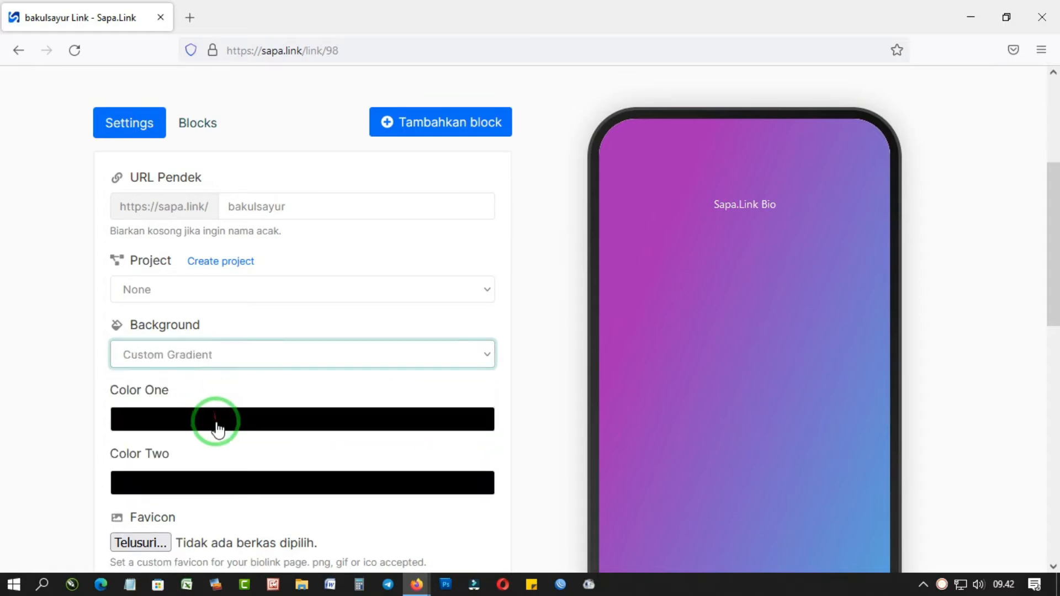
left_click(232, 421)
left_click_drag(300, 314, 179, 228)
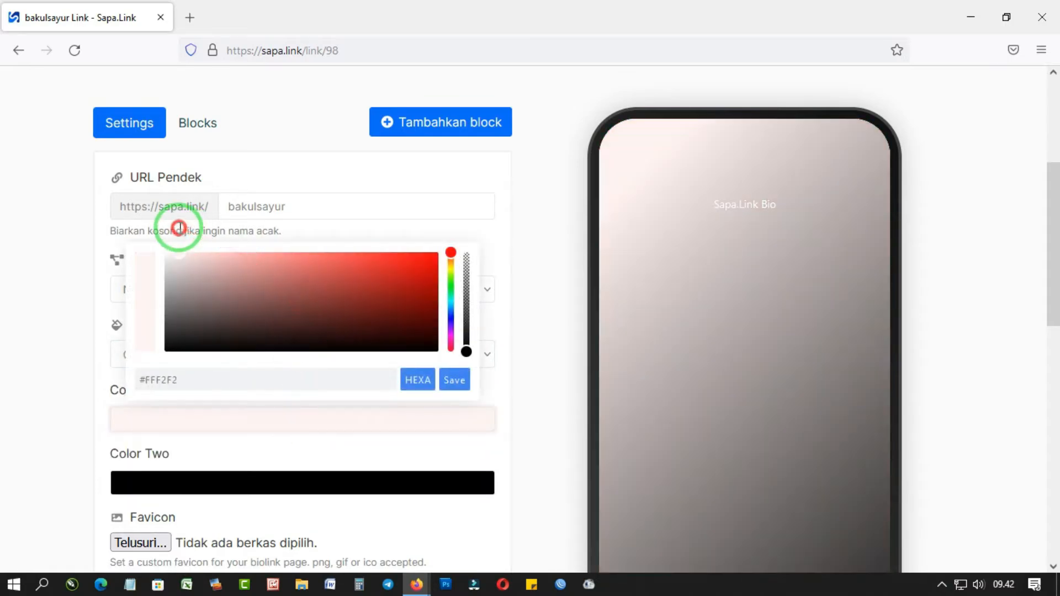
left_click_drag(410, 282, 449, 260)
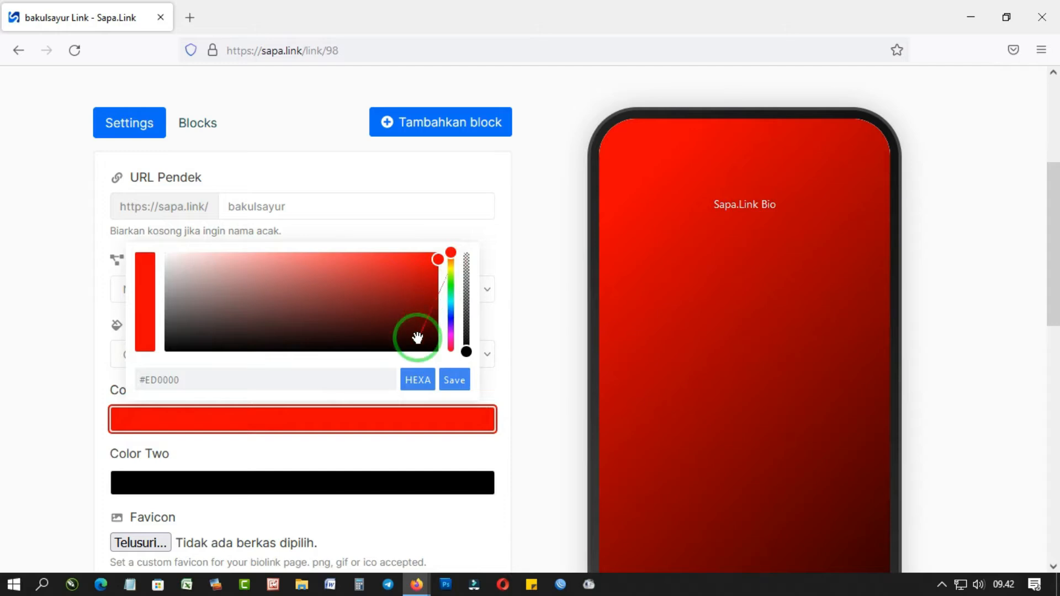
Set Color Two of the background gradient to yellow.
left_click(322, 473)
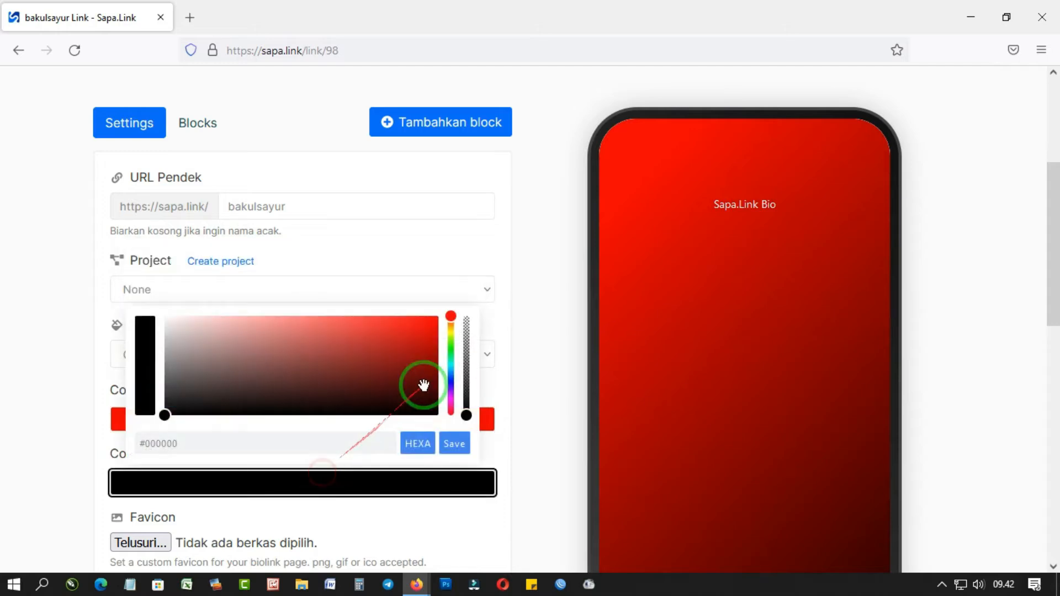
left_click(453, 331)
left_click_drag(431, 320, 522, 293)
left_click(549, 280)
Switch the background to Custom Color and try out its color picker.
left_click(333, 345)
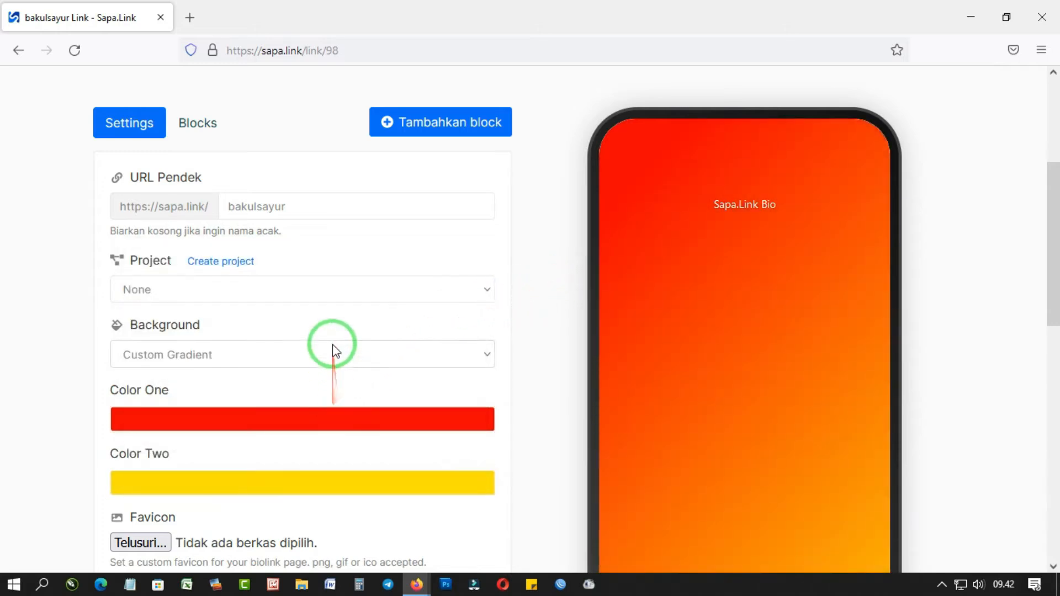
left_click(280, 428)
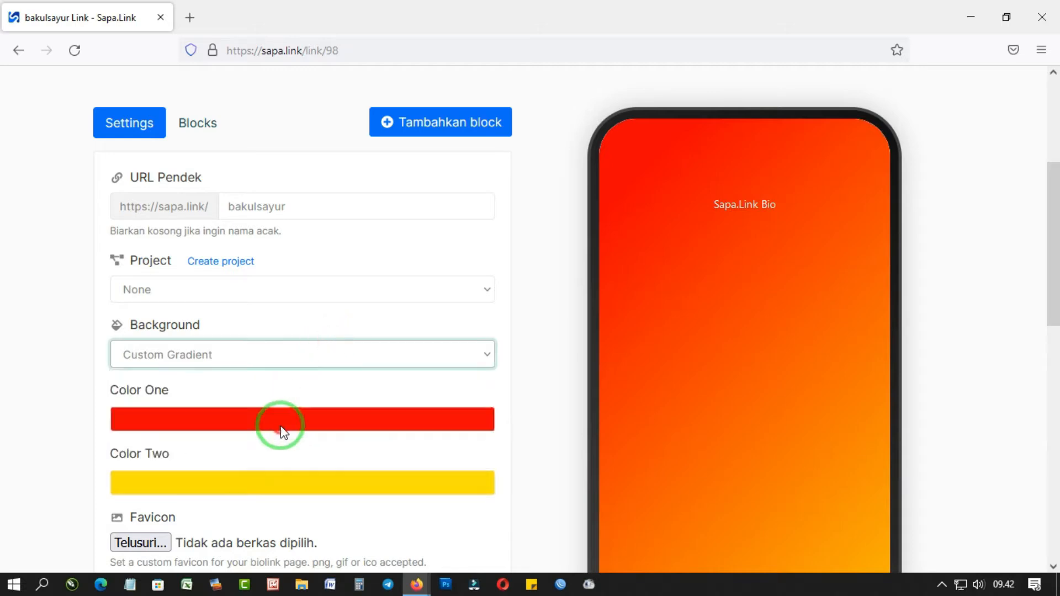
left_click(281, 430)
left_click_drag(277, 310, 450, 353)
left_click(522, 333)
left_click(275, 420)
left_click(512, 372)
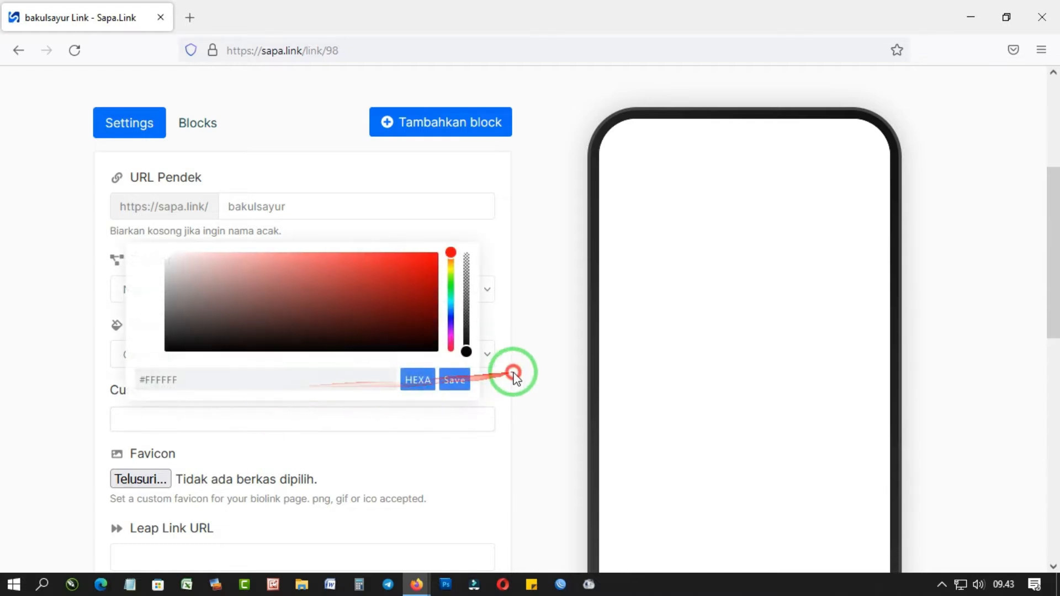
Change the background type to Custom Image.
left_click(291, 358)
left_click(209, 452)
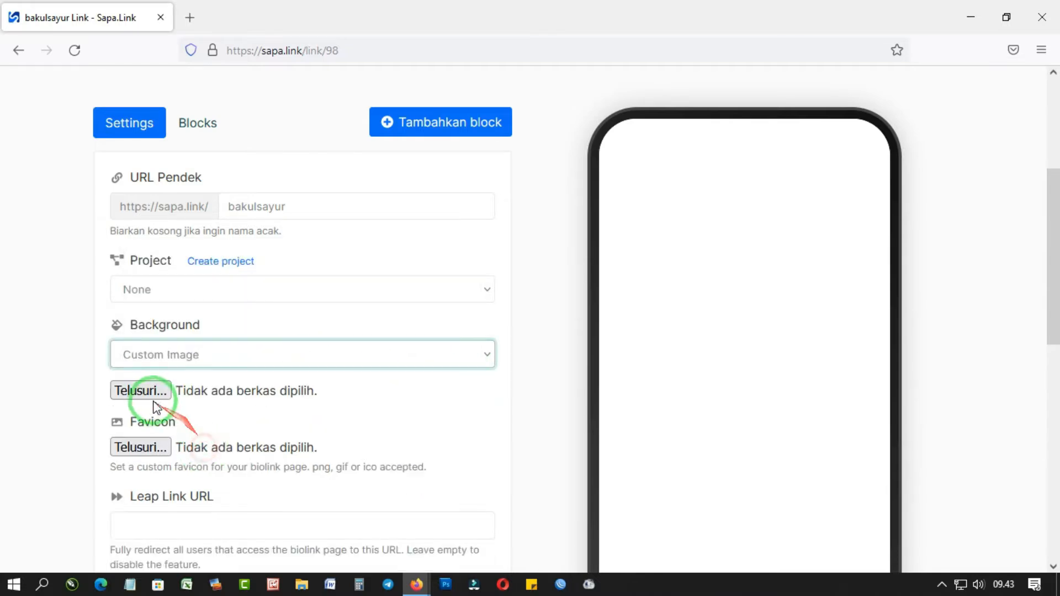
Switch the biolink page's background type to Preset and apply the dark teal gradient.
left_click(236, 354)
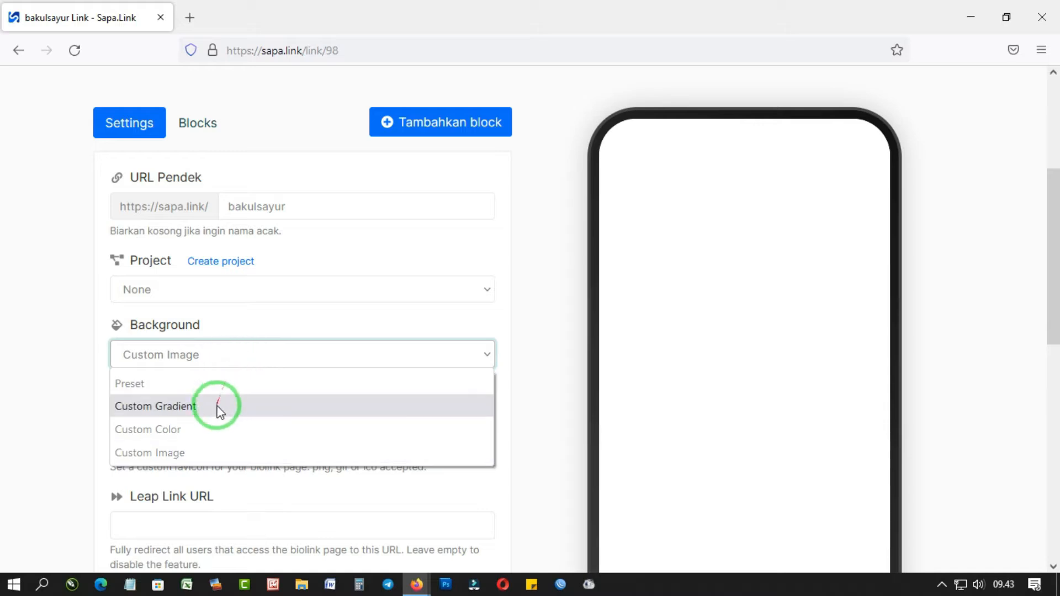
left_click(213, 412)
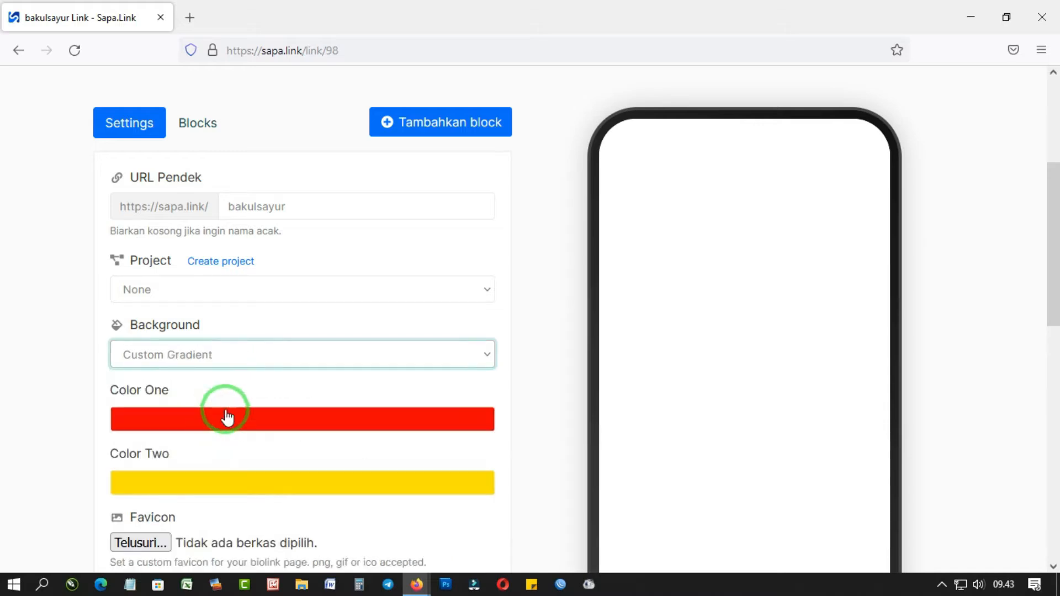
left_click(244, 356)
left_click(208, 378)
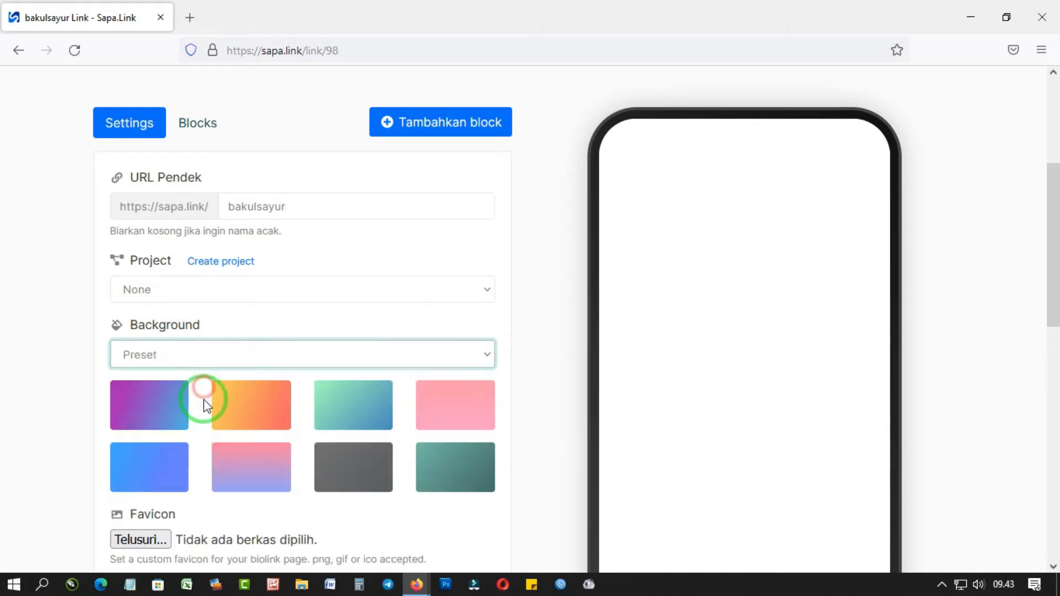
left_click(331, 421)
left_click(456, 464)
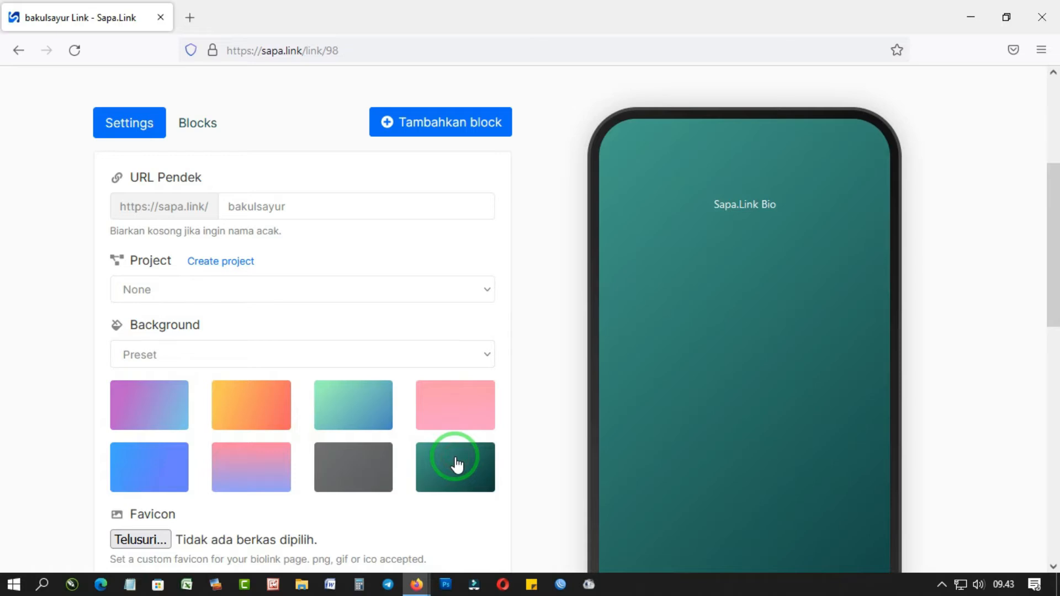
Expand the Branding settings and set the branding name to Bakulsayur.com.
scroll(530, 376, "down", 1)
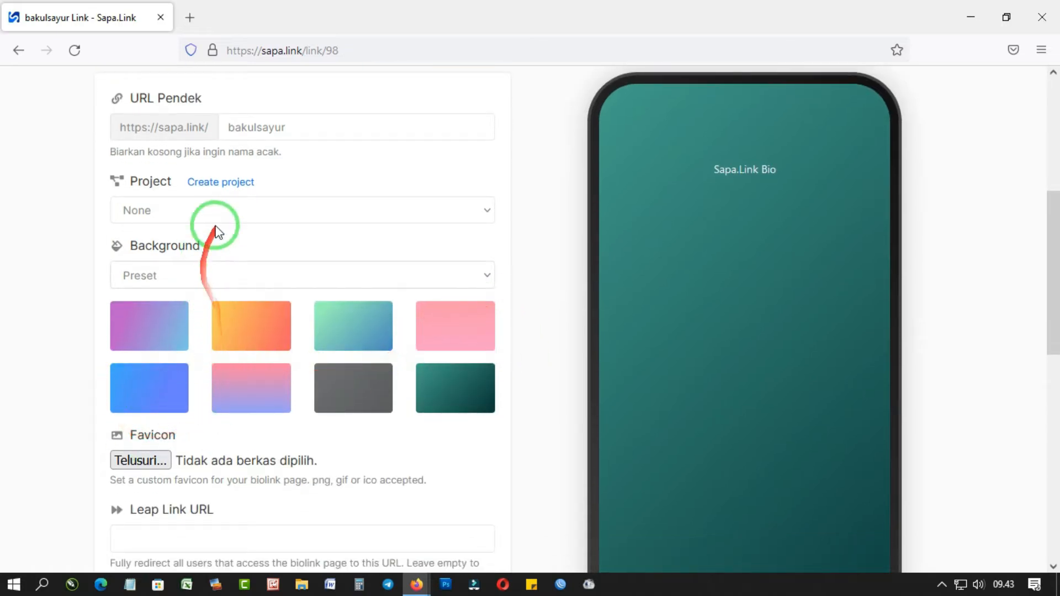
scroll(210, 248, "down", 3)
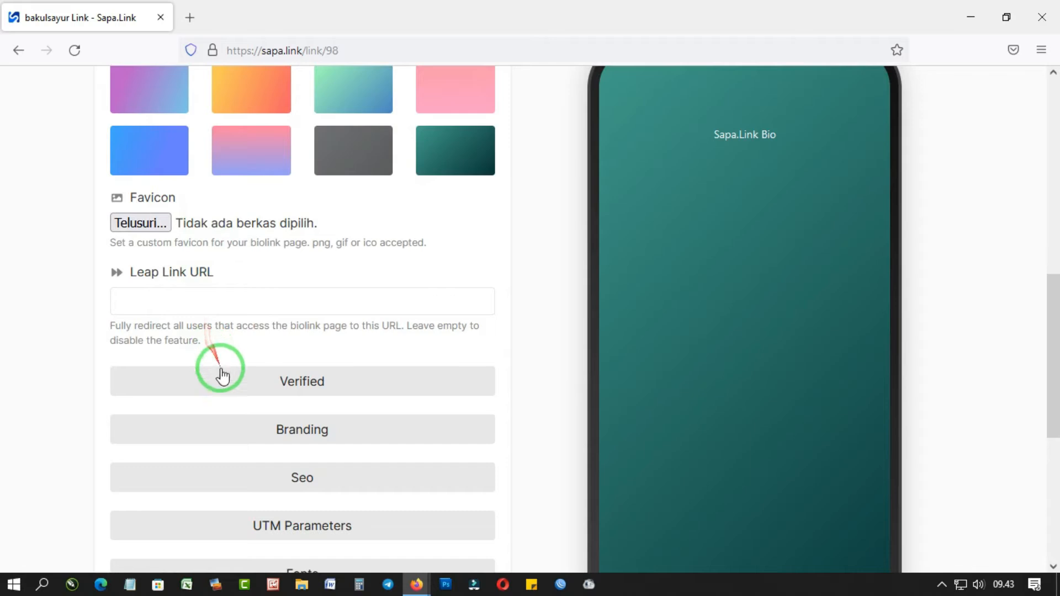
scroll(230, 389, "down", 1)
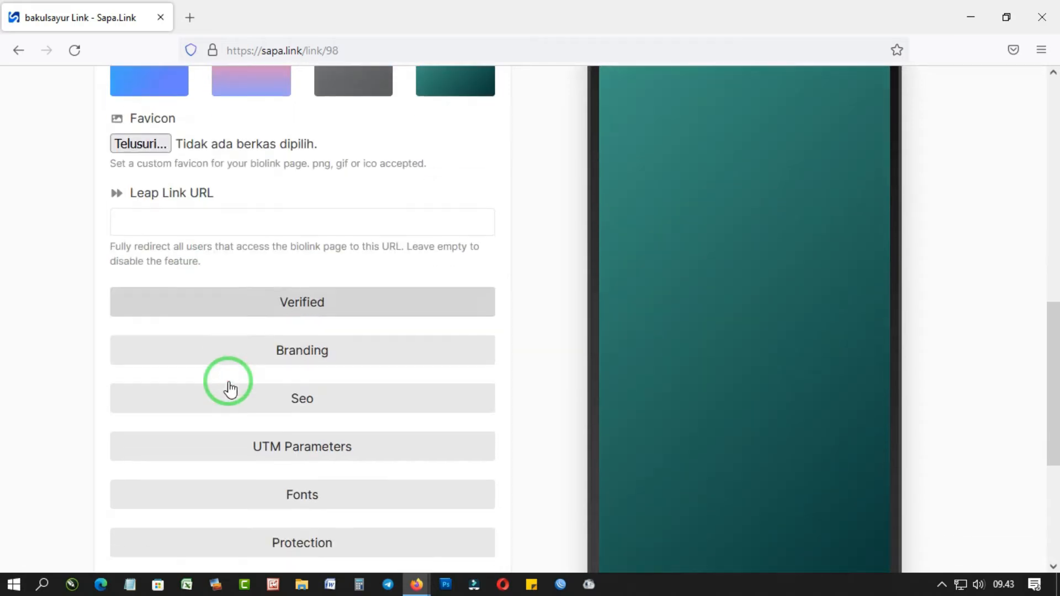
left_click(250, 370)
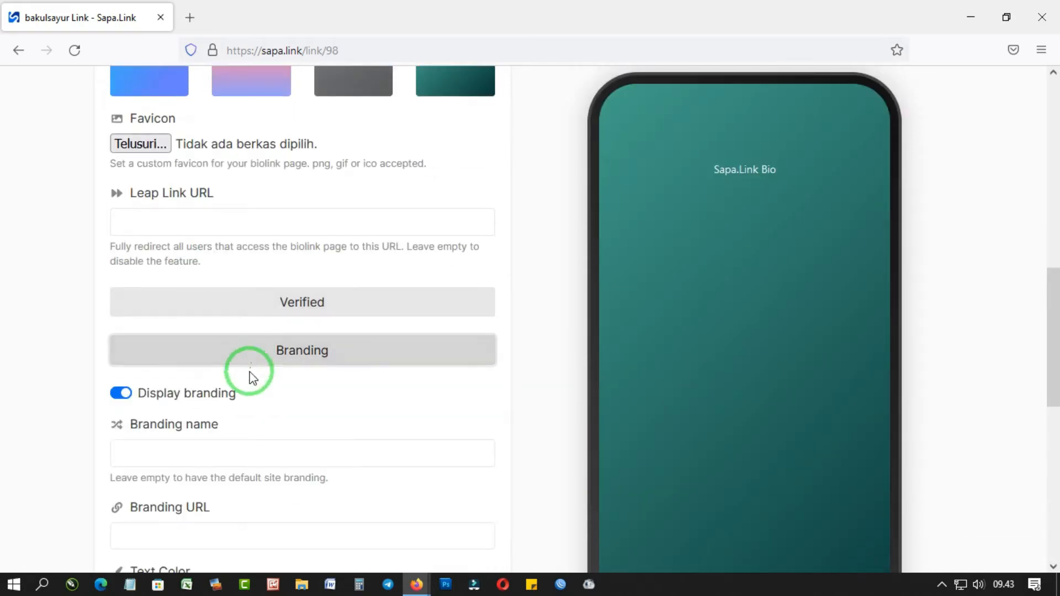
left_click(212, 444)
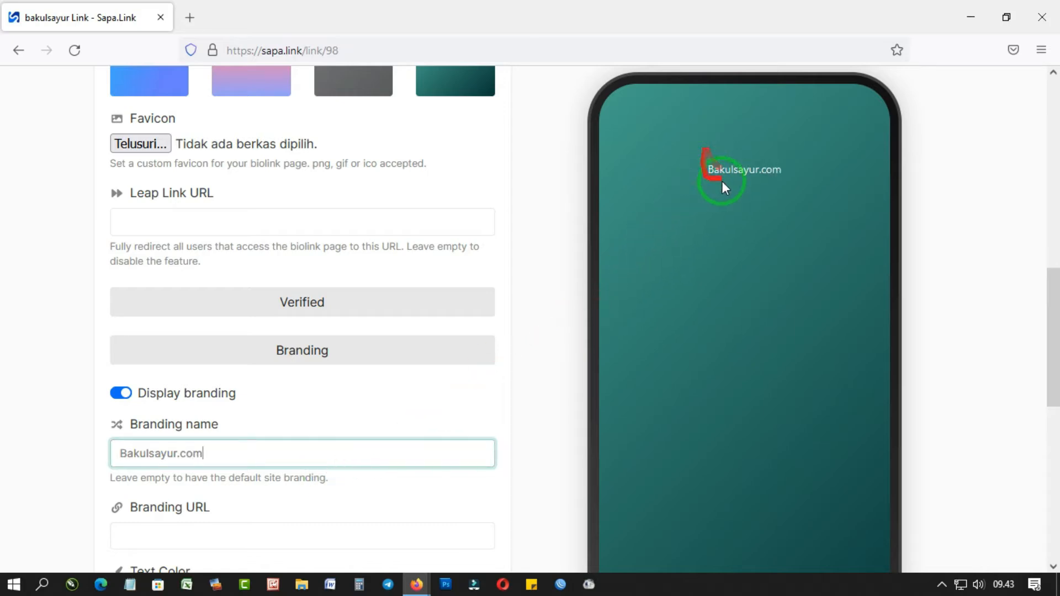
Open bakulsayur.com in a new browser tab and copy its address for the Branding URL.
scroll(204, 461, "down", 2)
left_click(204, 461)
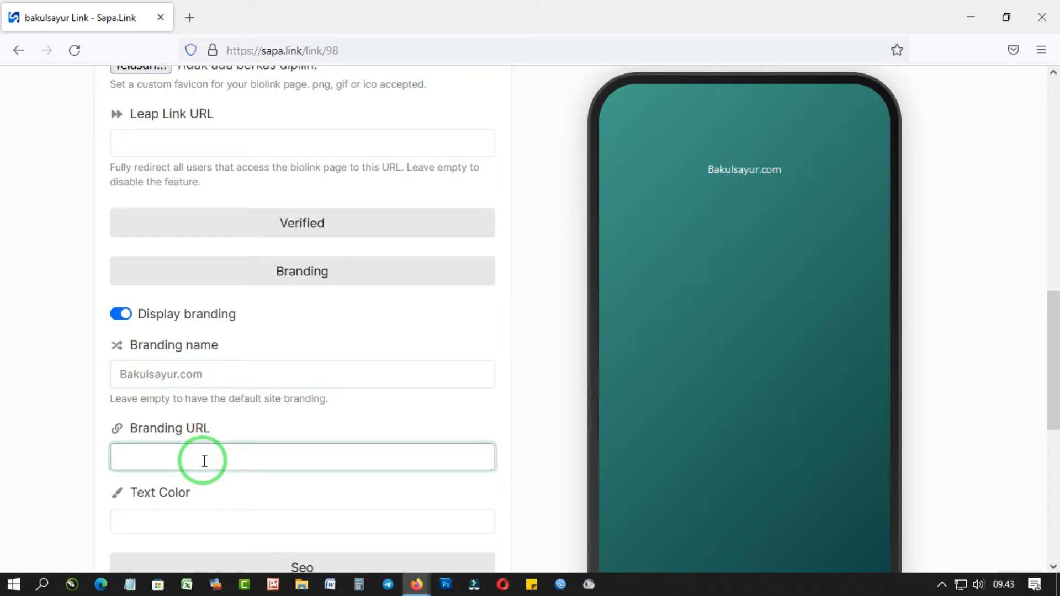
left_click(197, 27)
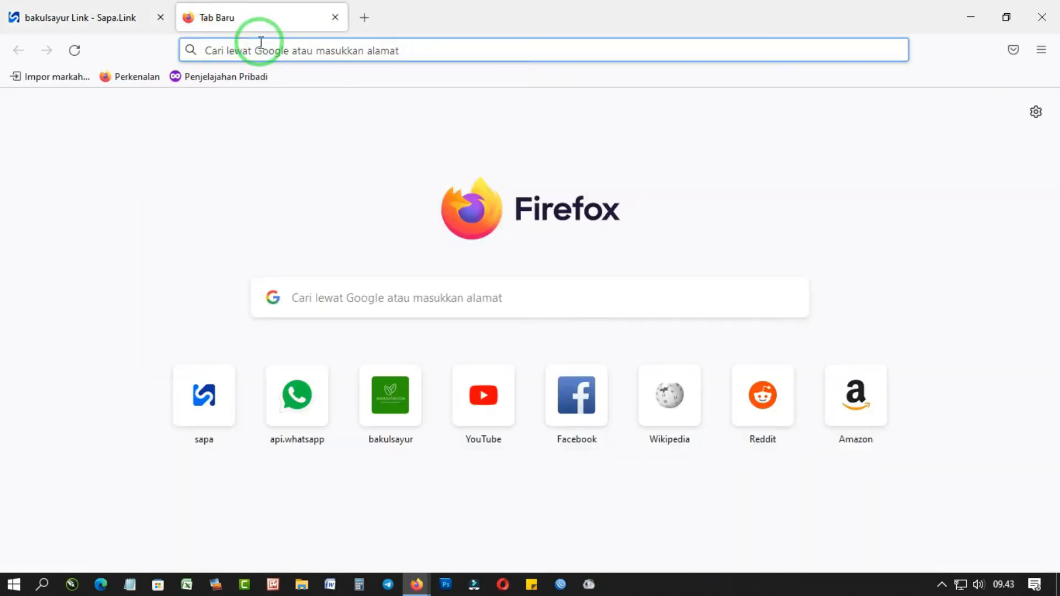
type("bakulsayur")
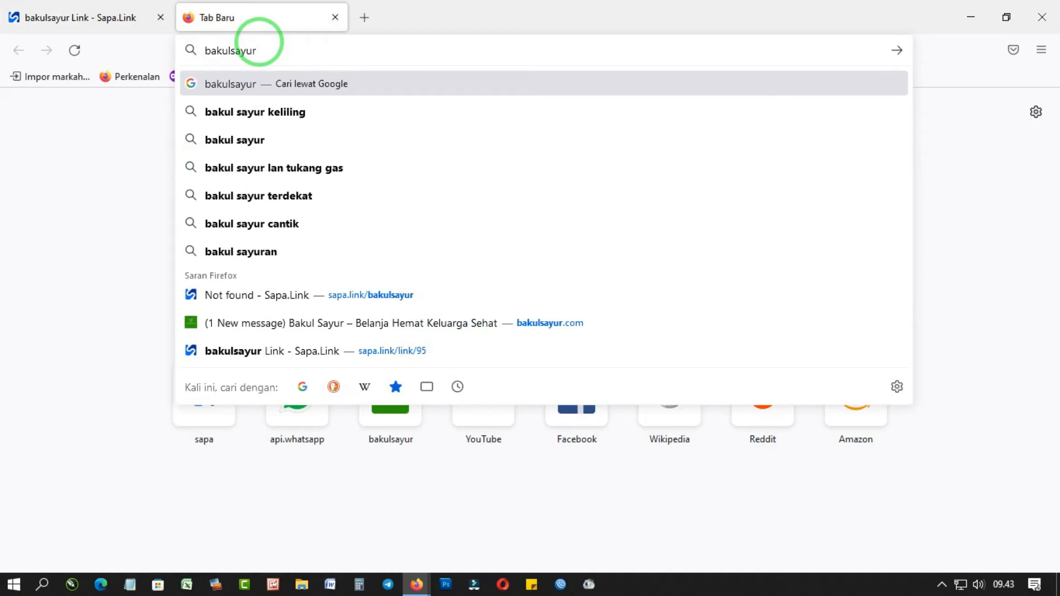
type(".com")
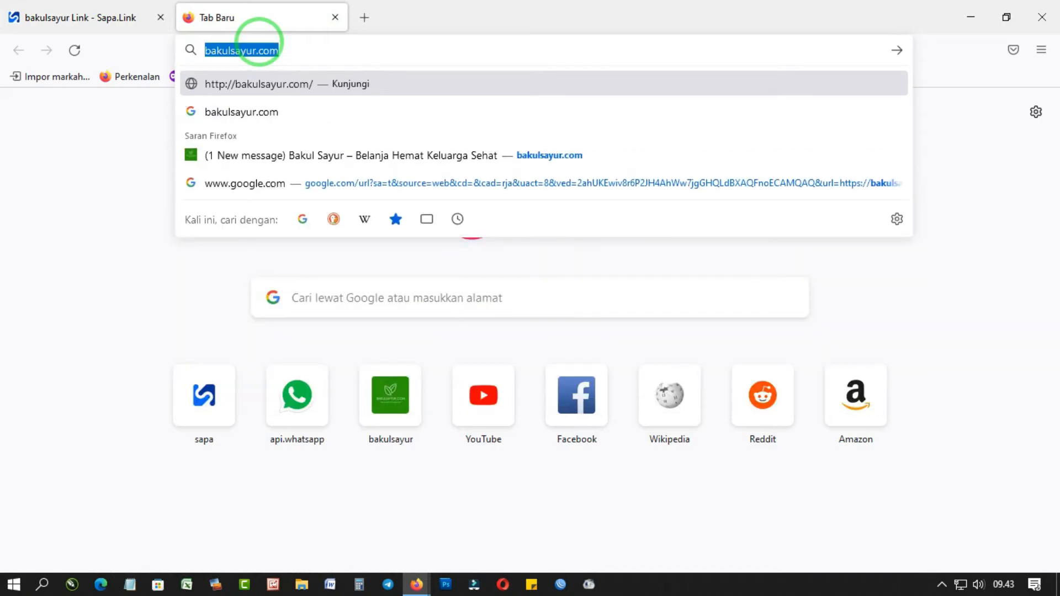
key("Return")
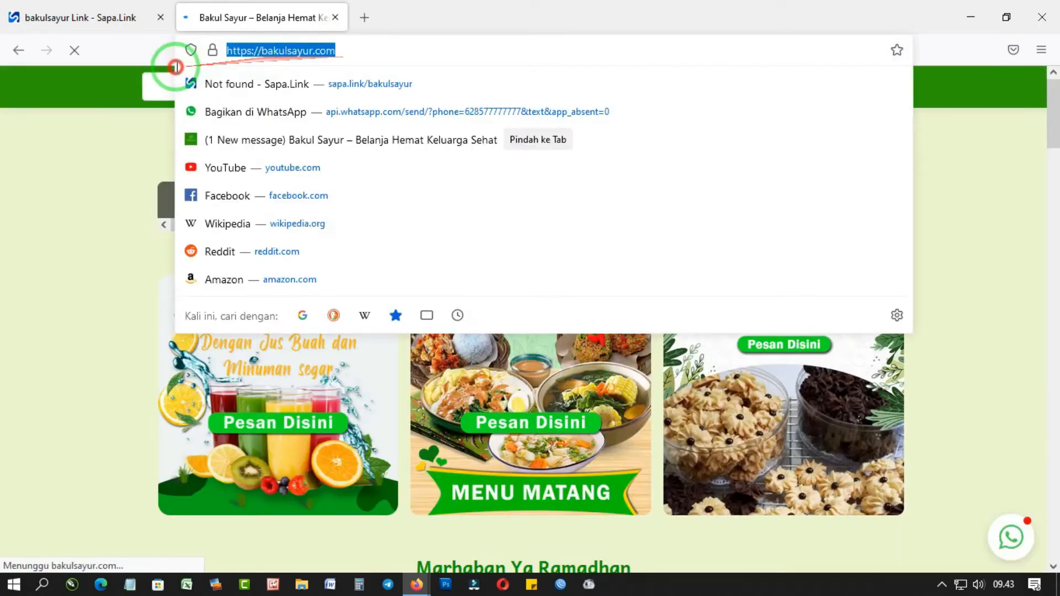
left_click(357, 49)
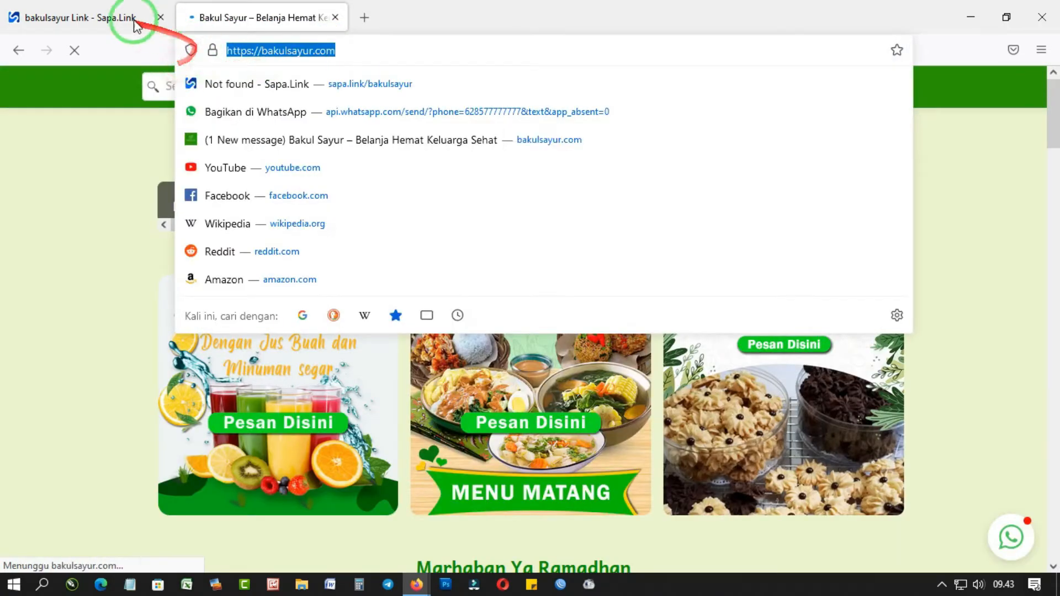
left_click(69, 18)
left_click(246, 449)
left_click(154, 458)
left_click_drag(157, 457, 118, 460)
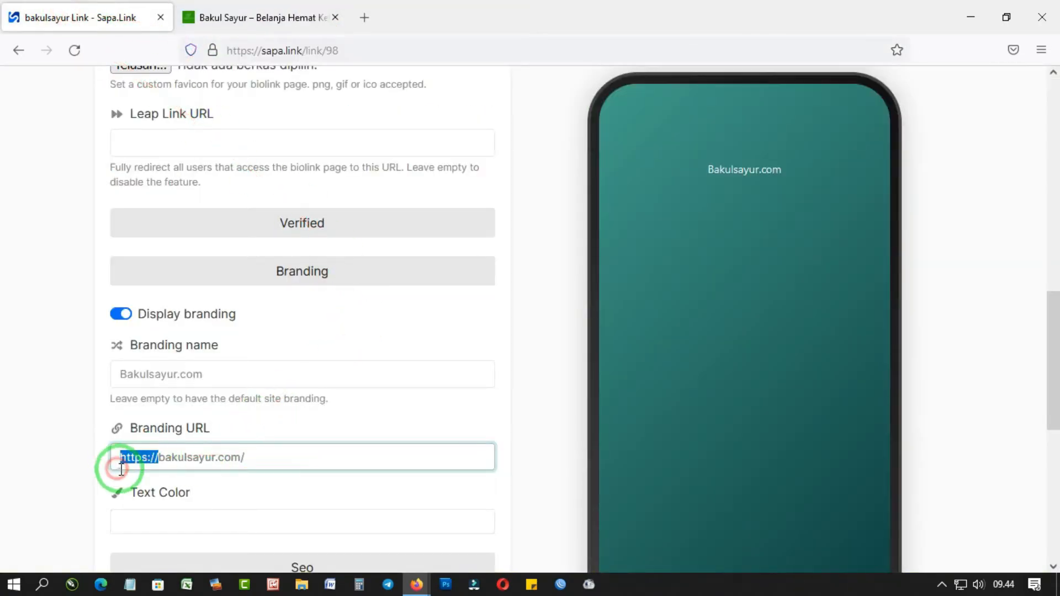
Try out a yellow text color (#EFF900) for the branding name.
scroll(310, 458, "down", 3)
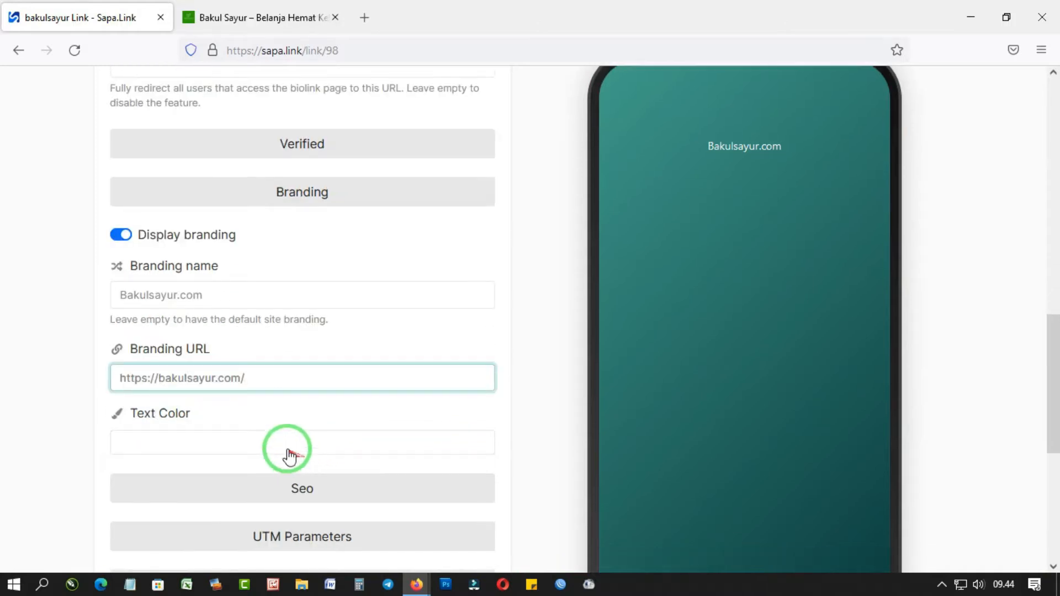
left_click(279, 437)
left_click_drag(376, 345, 167, 278)
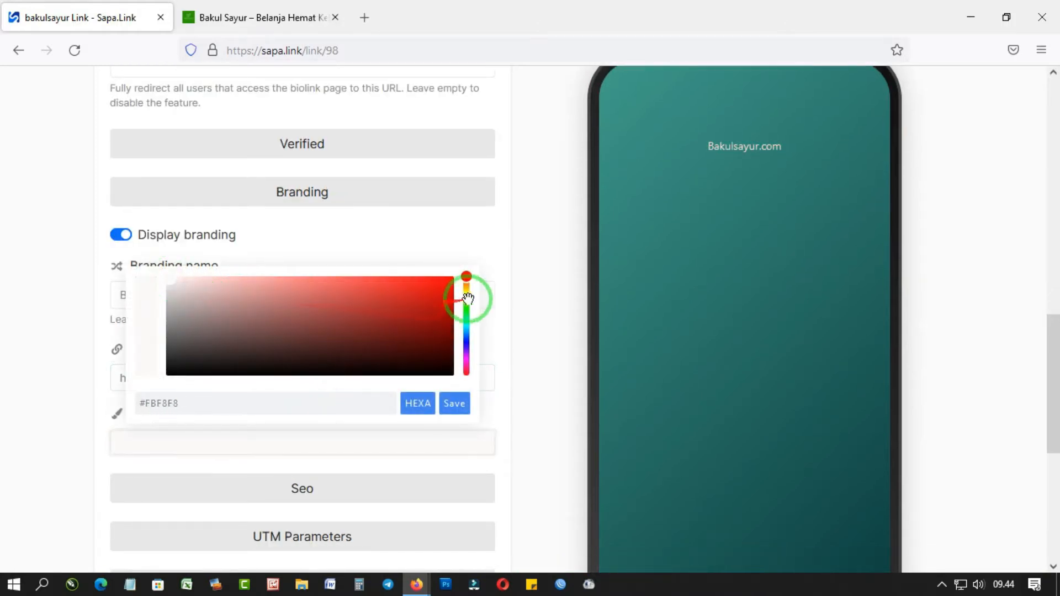
left_click(466, 293)
left_click_drag(430, 293, 456, 279)
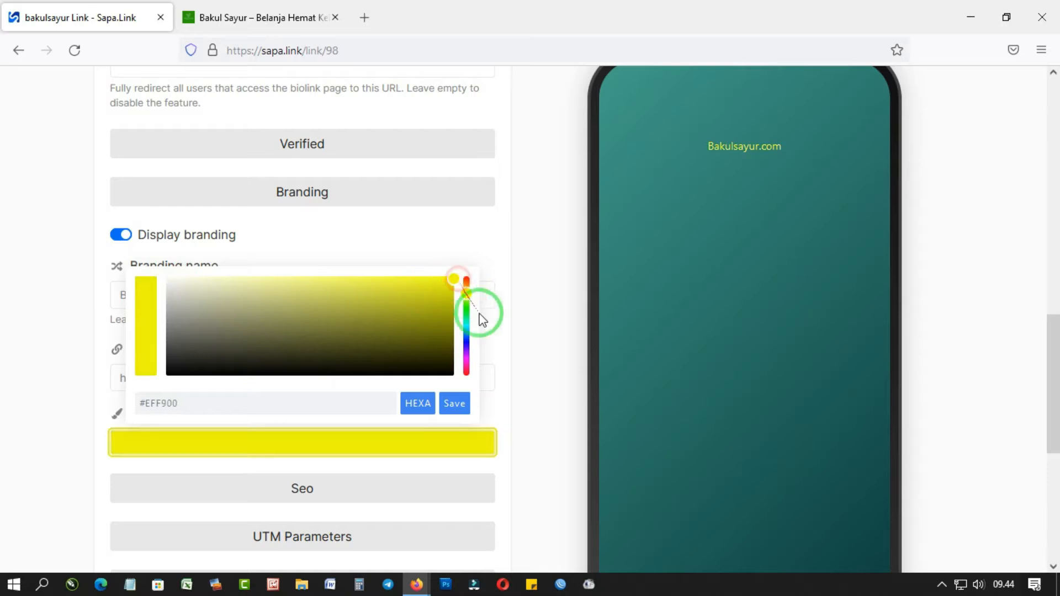
left_click(505, 331)
Set the branding text color to white (#FFFFFF) and save the page settings.
left_click(348, 439)
left_click_drag(207, 296, 106, 206)
left_click(575, 329)
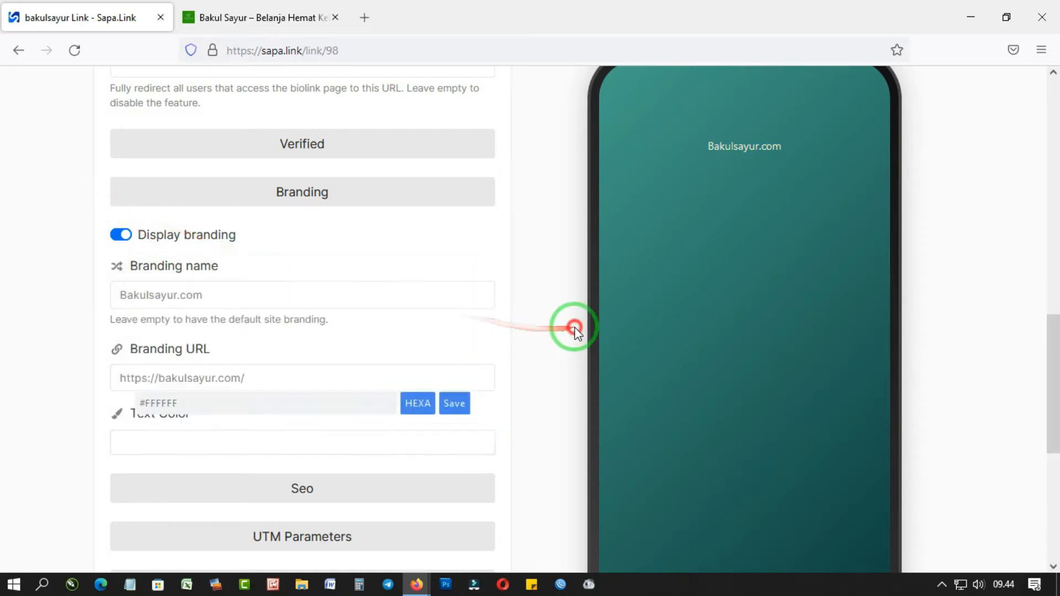
scroll(476, 431, "down", 2)
scroll(476, 436, "down", 2)
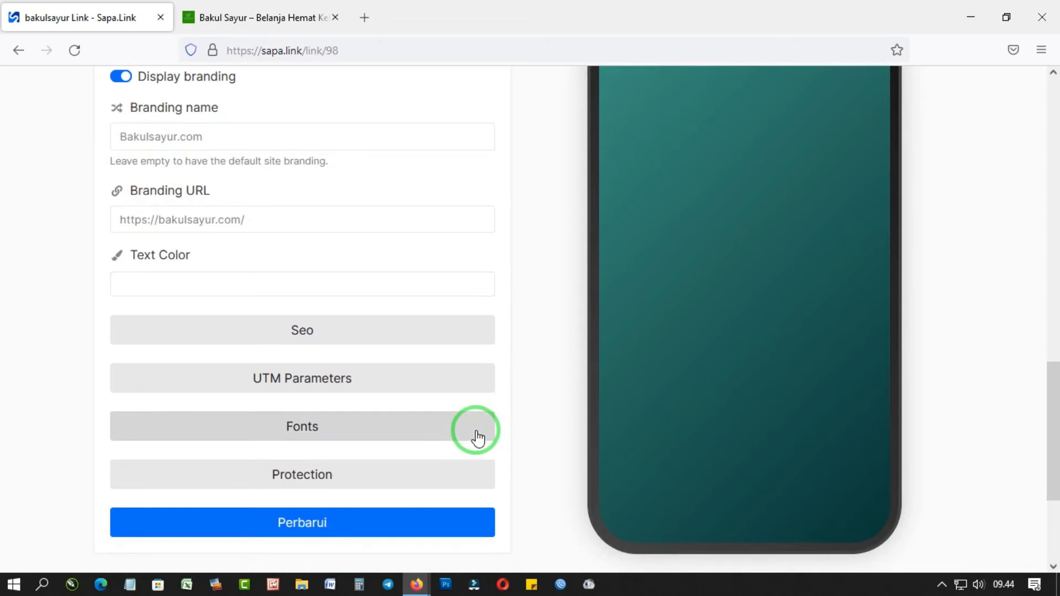
left_click(414, 529)
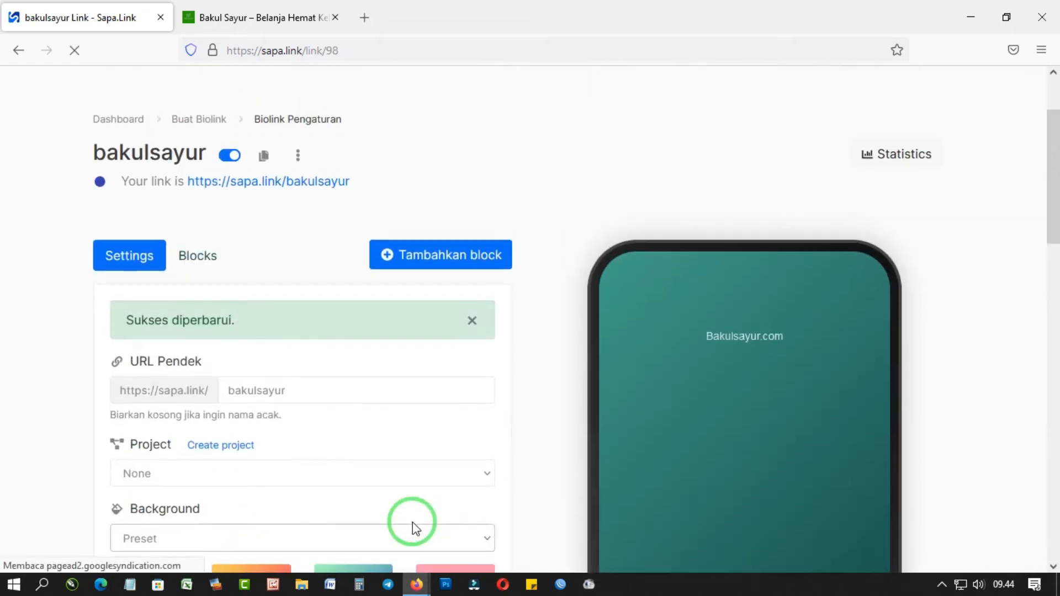
Start a new Foto Profil block and choose Bakul Sayur.jpg as its image.
left_click(203, 264)
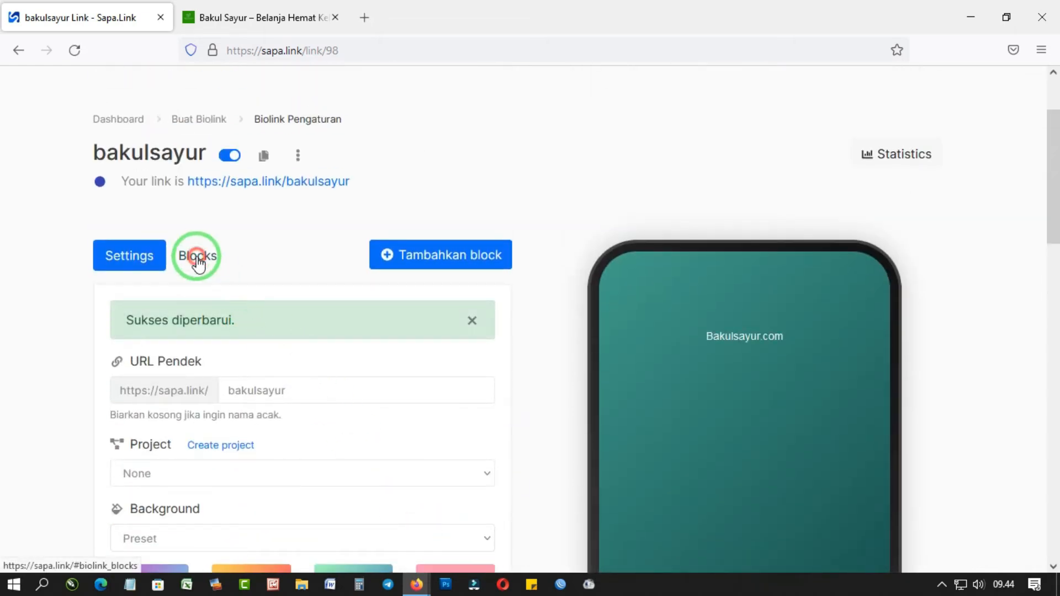
left_click(404, 262)
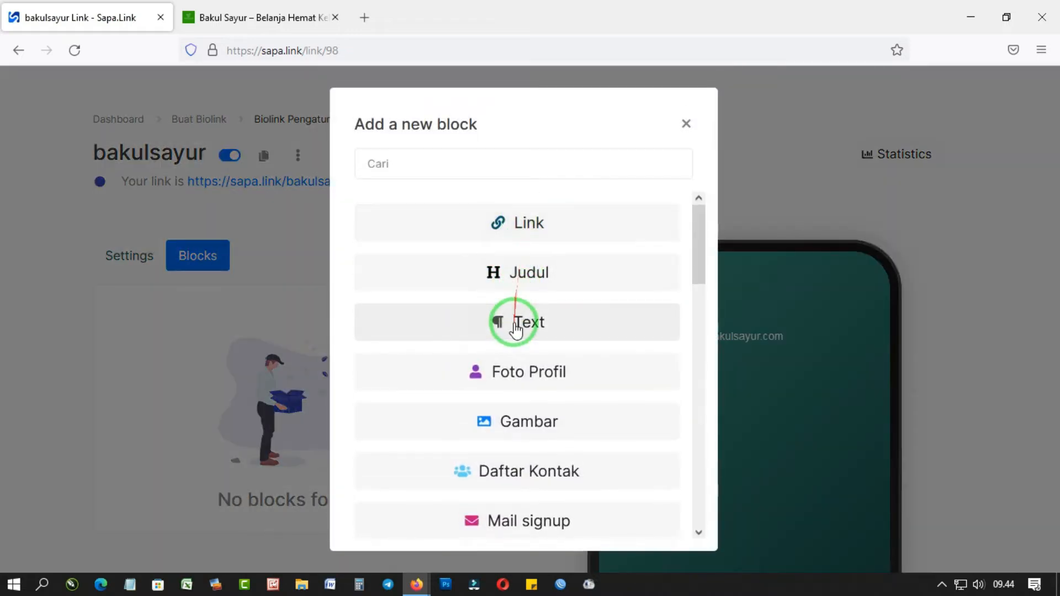
left_click(515, 373)
left_click(393, 269)
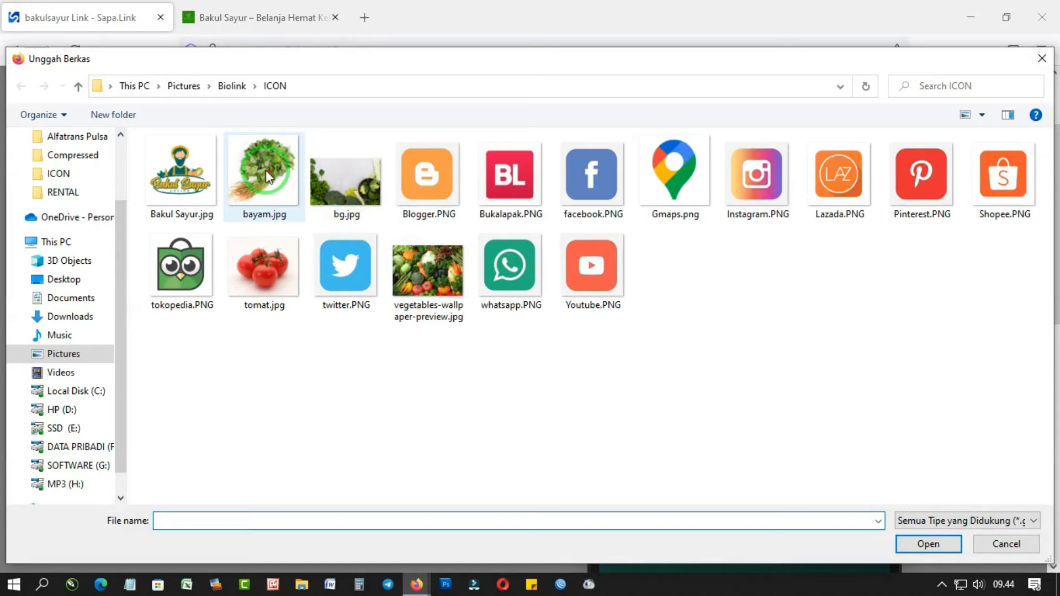
left_click(184, 173)
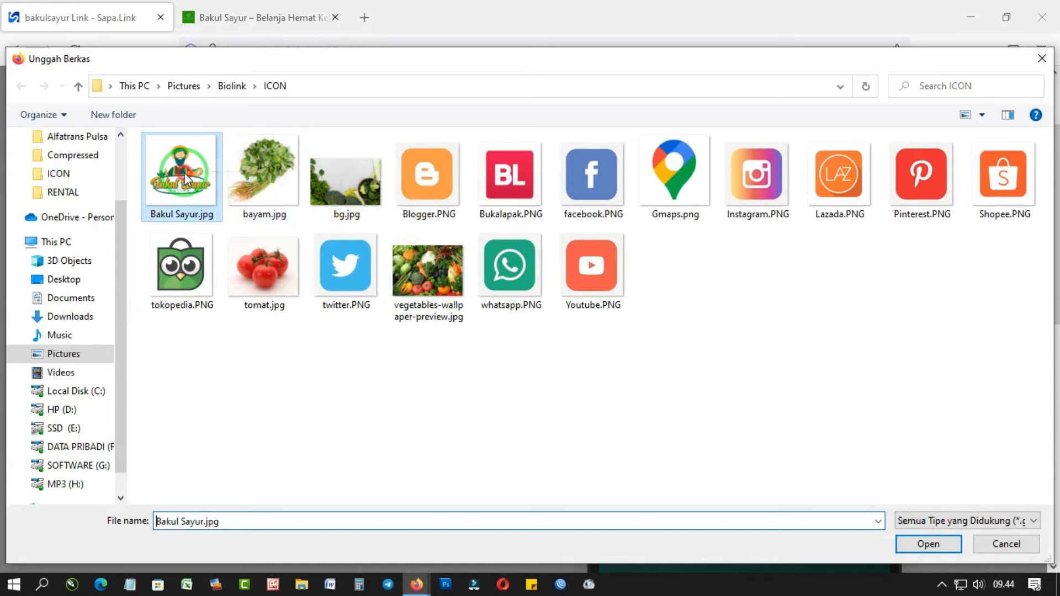
left_click(912, 547)
Set the avatar's size to 125×125px and its border radius to Round, and submit the block.
left_click(429, 331)
left_click(407, 403)
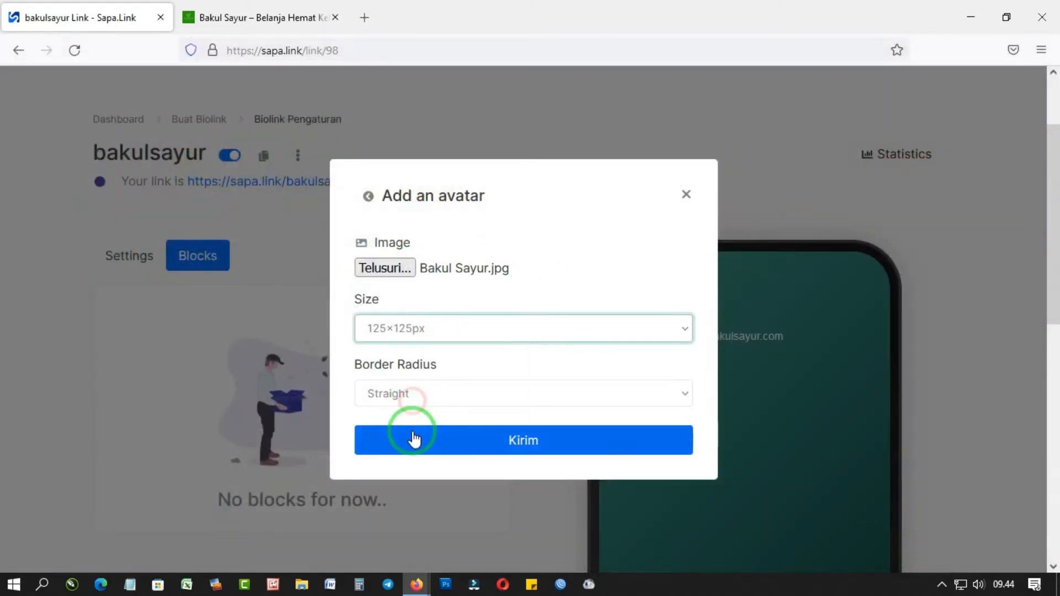
left_click(401, 396)
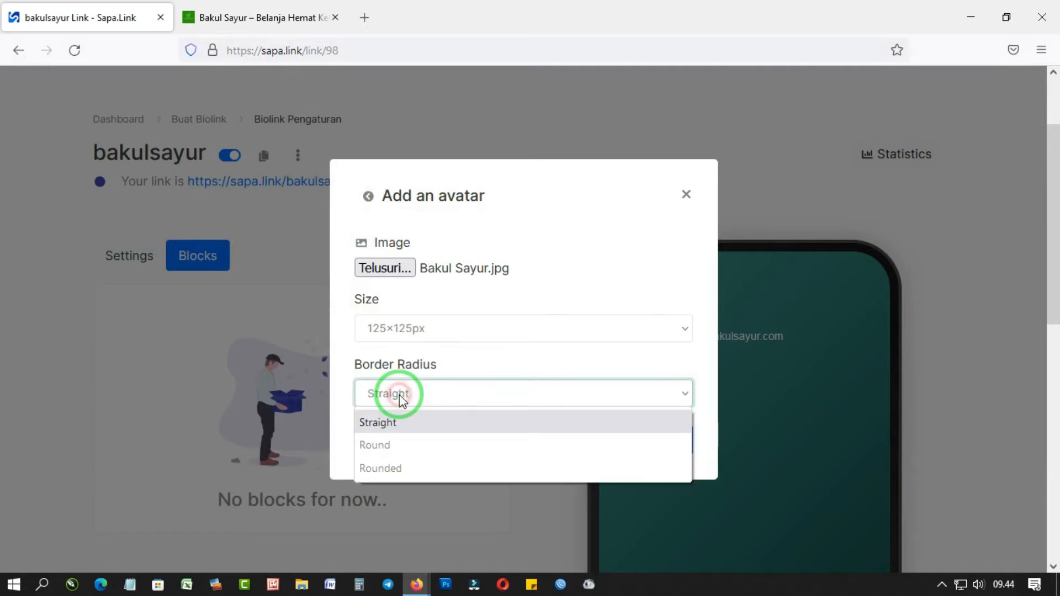
left_click(392, 445)
left_click(392, 442)
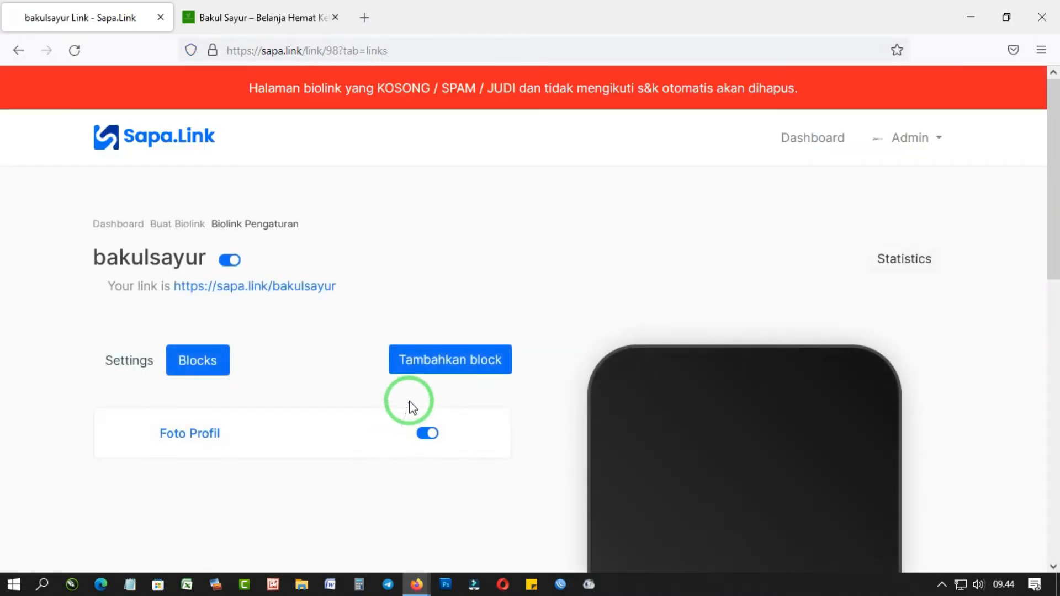
Examine the profile photo block's size and border settings and its preview, and collapse the block again.
scroll(414, 407, "down", 3)
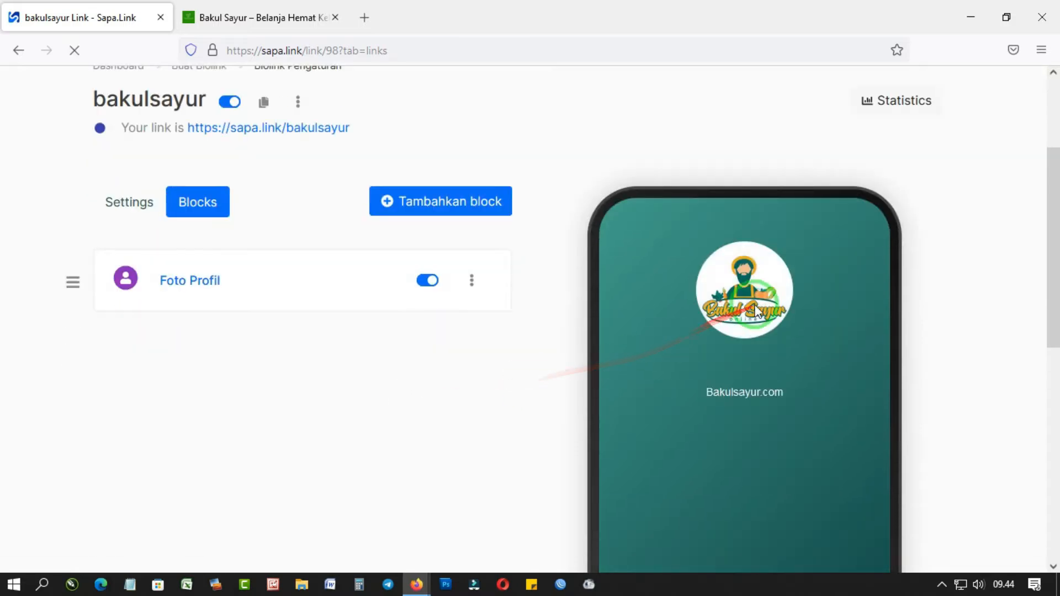
left_click(218, 279)
scroll(247, 410, "down", 6)
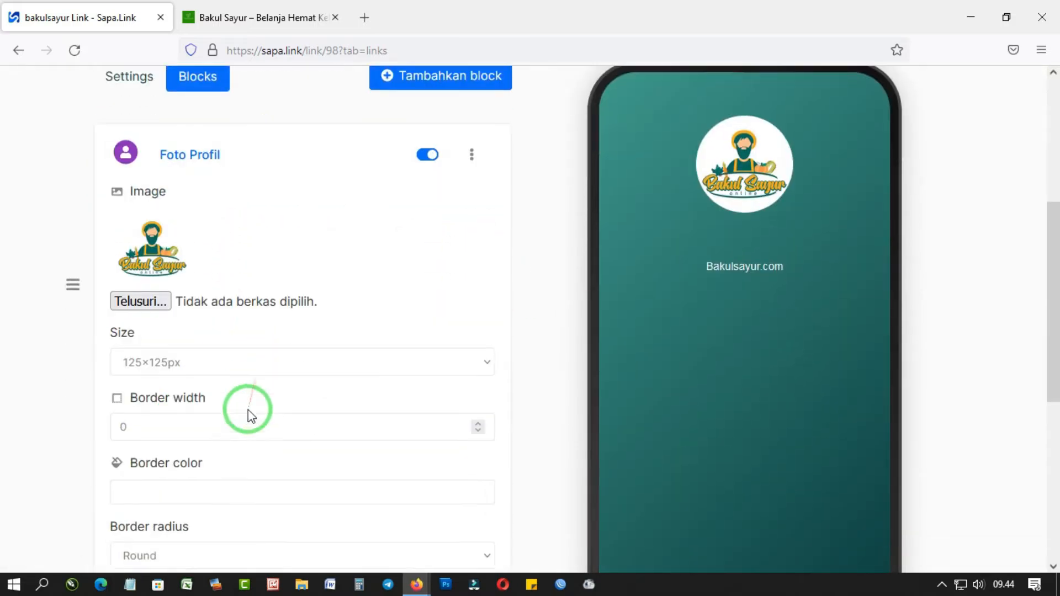
scroll(236, 377, "down", 3)
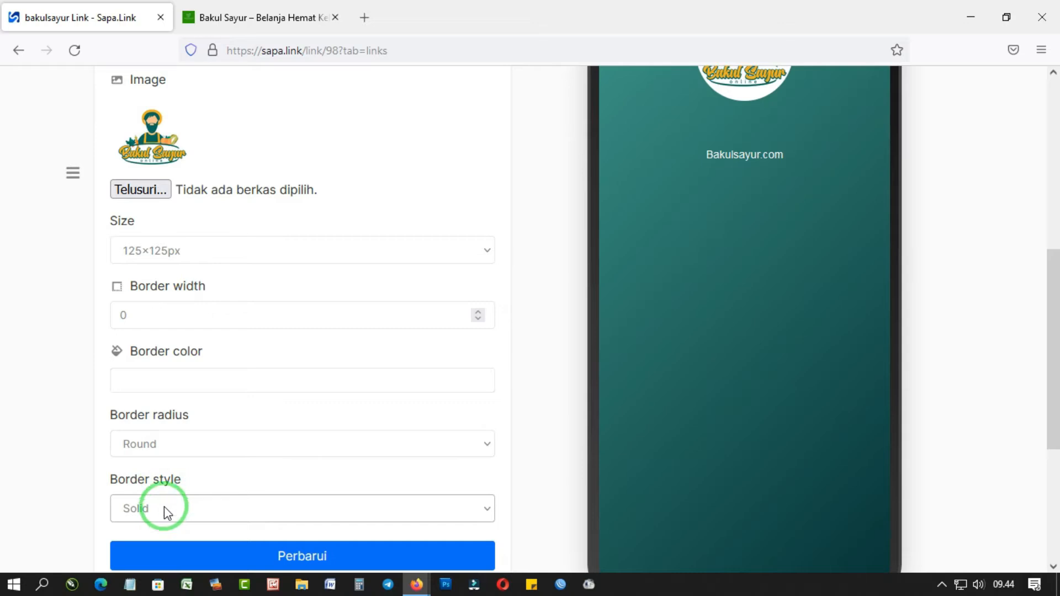
scroll(227, 390, "up", 3)
scroll(223, 381, "up", 6)
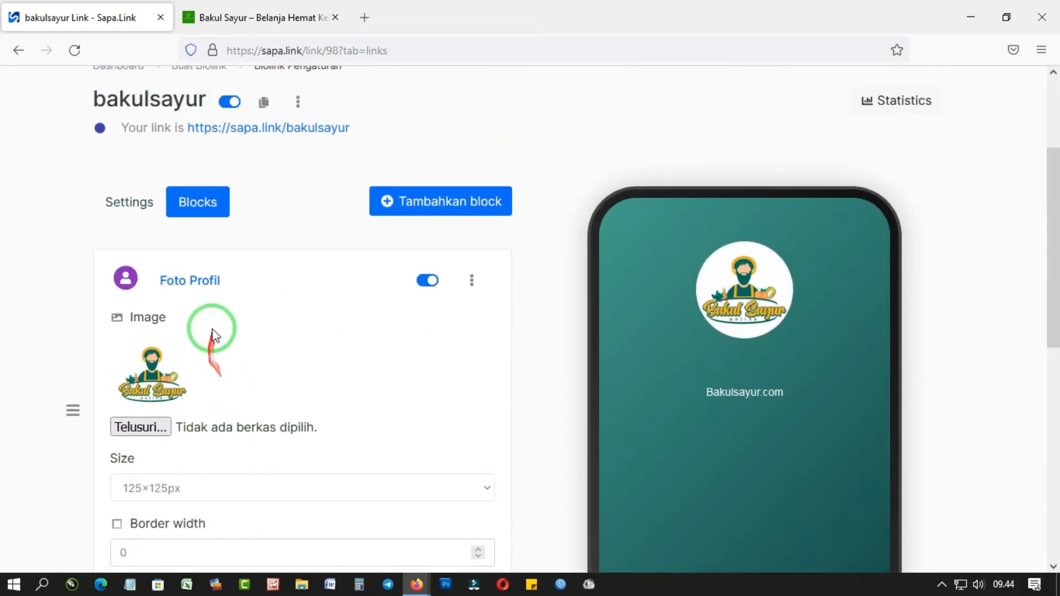
left_click(210, 282)
Add an H2 heading block with the text Bakul Sayur Online and submit it.
left_click(425, 209)
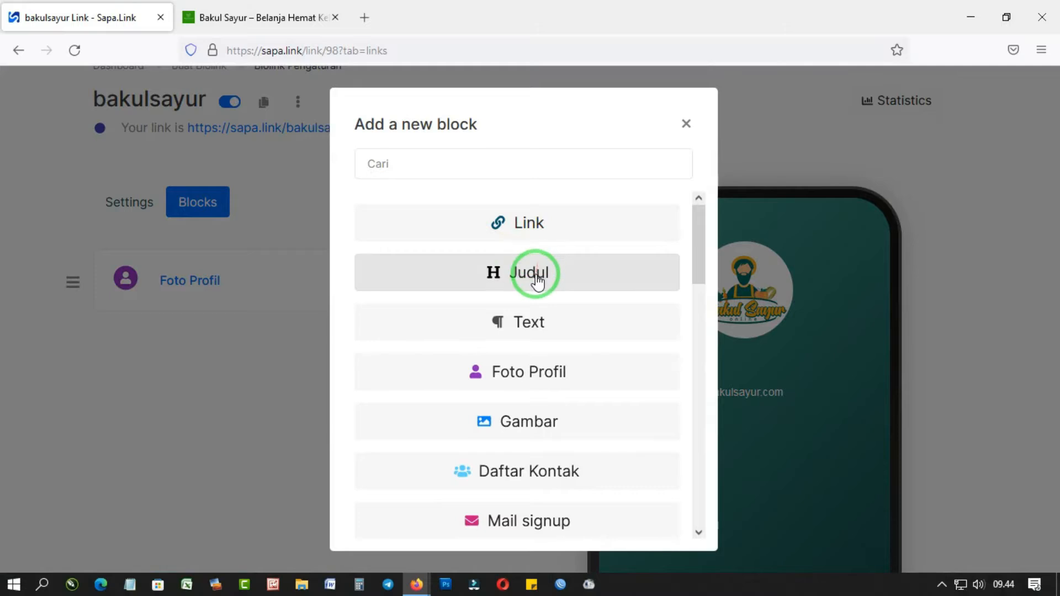
left_click(536, 276)
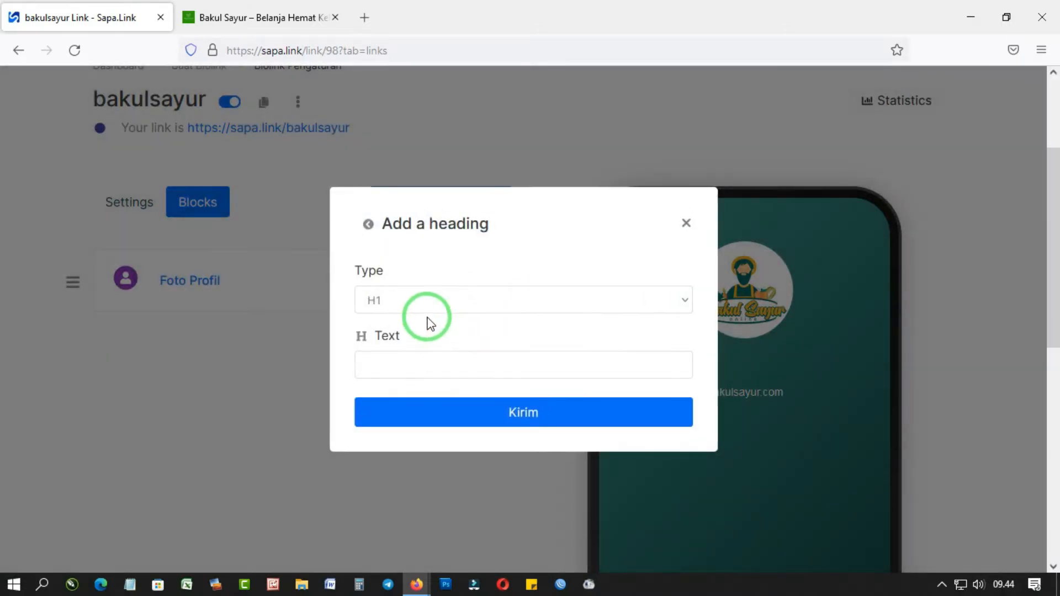
left_click(425, 300)
left_click(414, 348)
left_click(408, 366)
type("Bak")
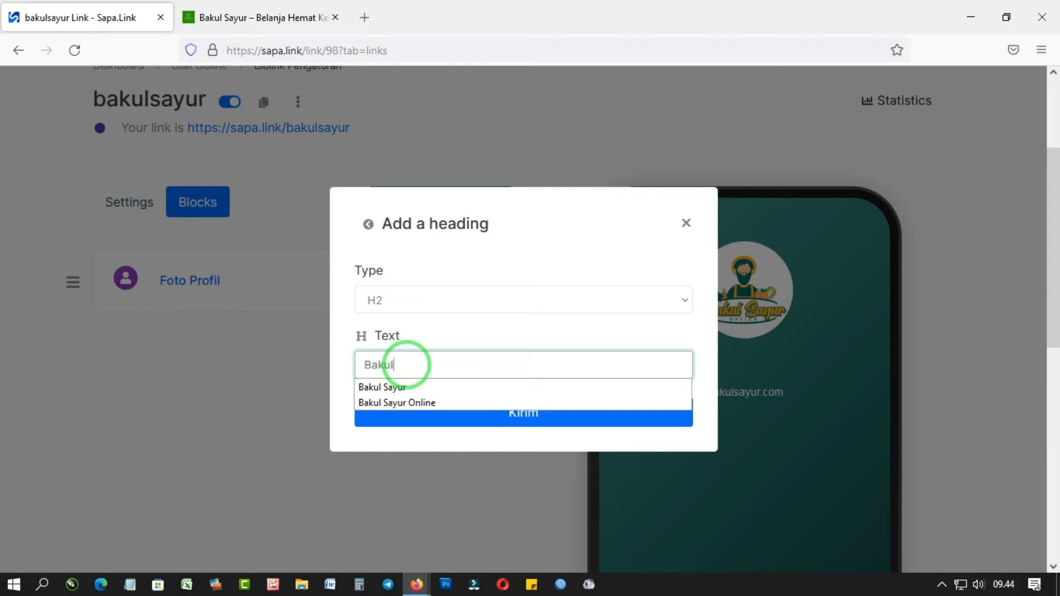
type("ul")
key("Down")
key("Down")
key("Return")
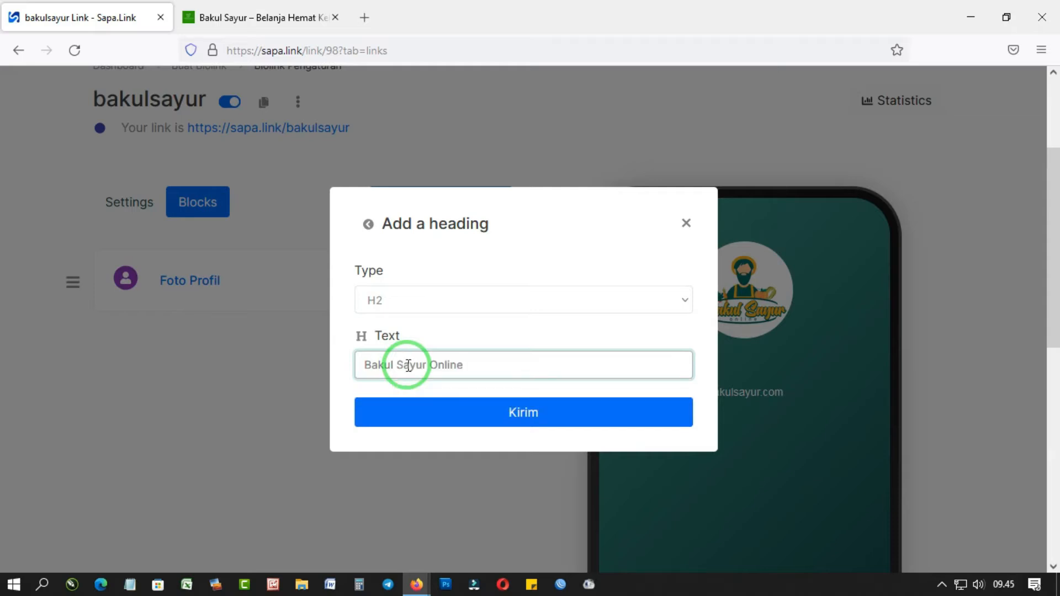
left_click(413, 418)
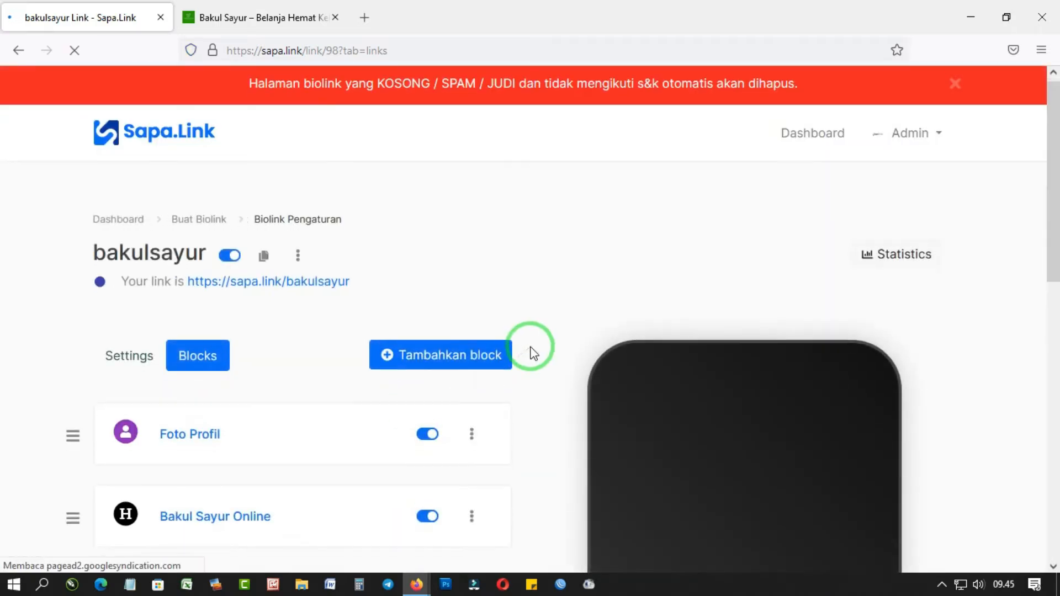
Change the Bakul Sayur Online heading's type to H3, update the block and collapse it.
left_click(267, 441)
left_click(262, 431)
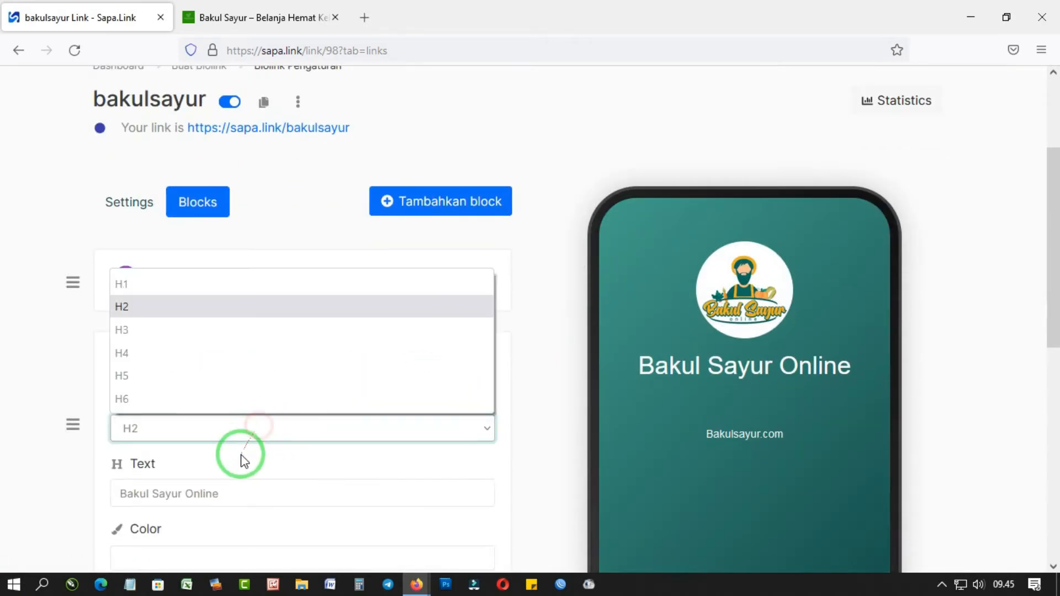
left_click(228, 338)
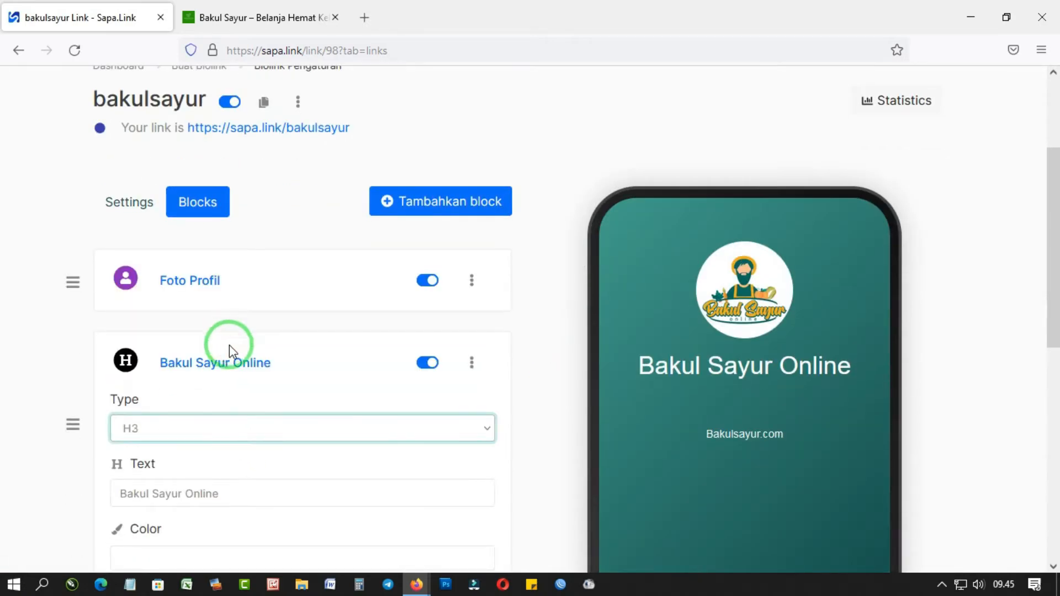
scroll(229, 359, "down", 3)
left_click(232, 441)
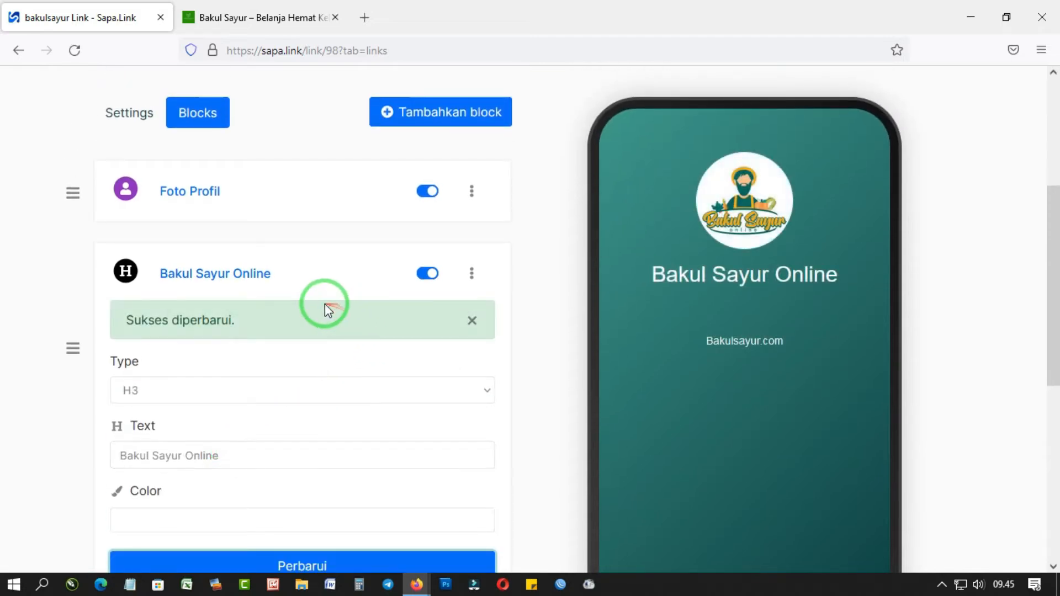
scroll(325, 304, "down", 2)
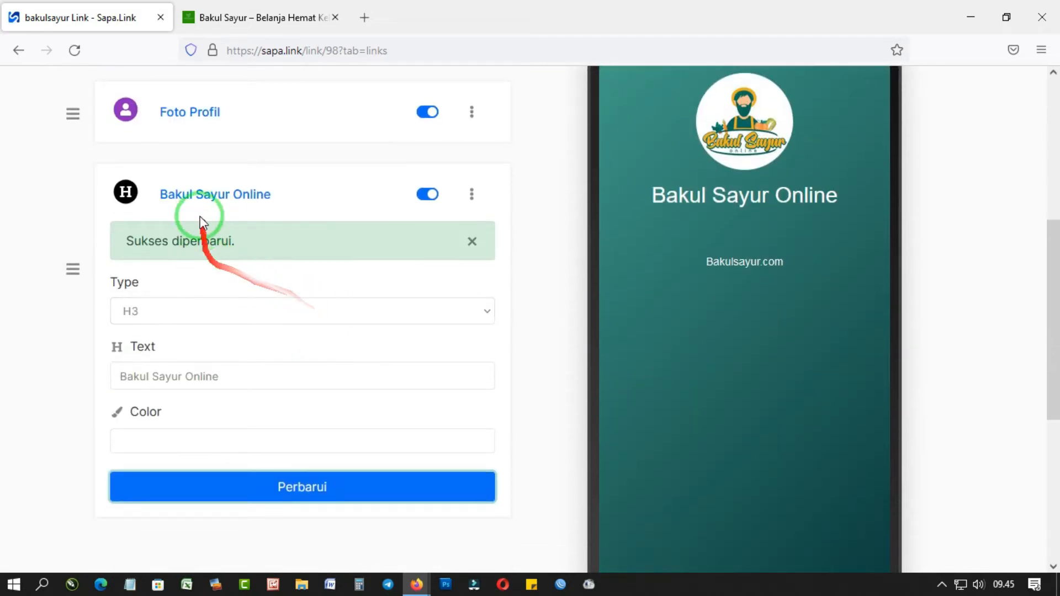
left_click(229, 196)
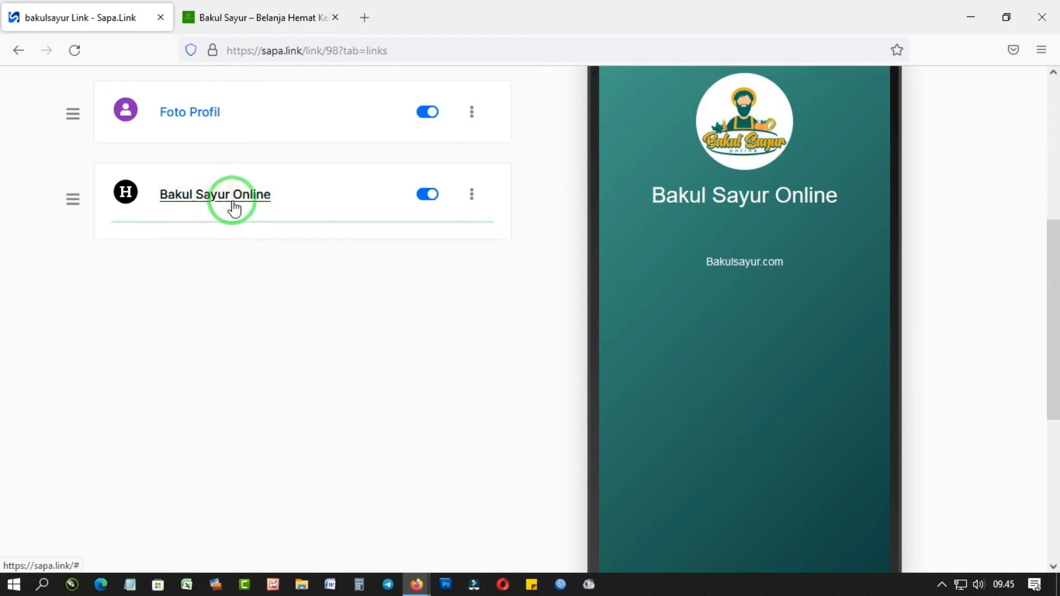
Add a text block reading "Bakul Sayur Online merupakan penjual sayur online terpercaya." and submit it.
scroll(464, 166, "up", 2)
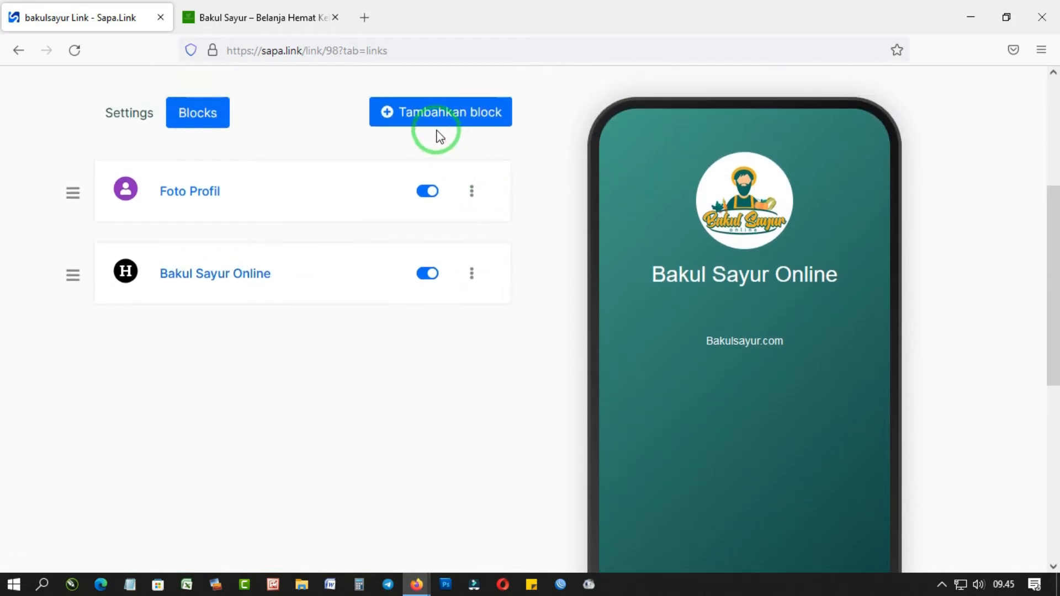
left_click(432, 116)
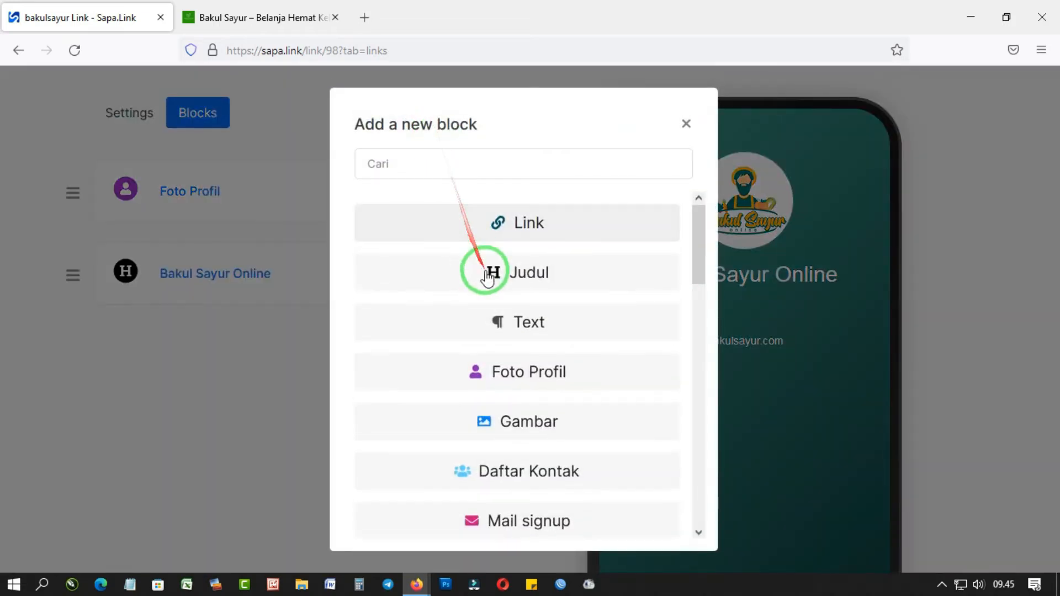
left_click(489, 325)
left_click(487, 315)
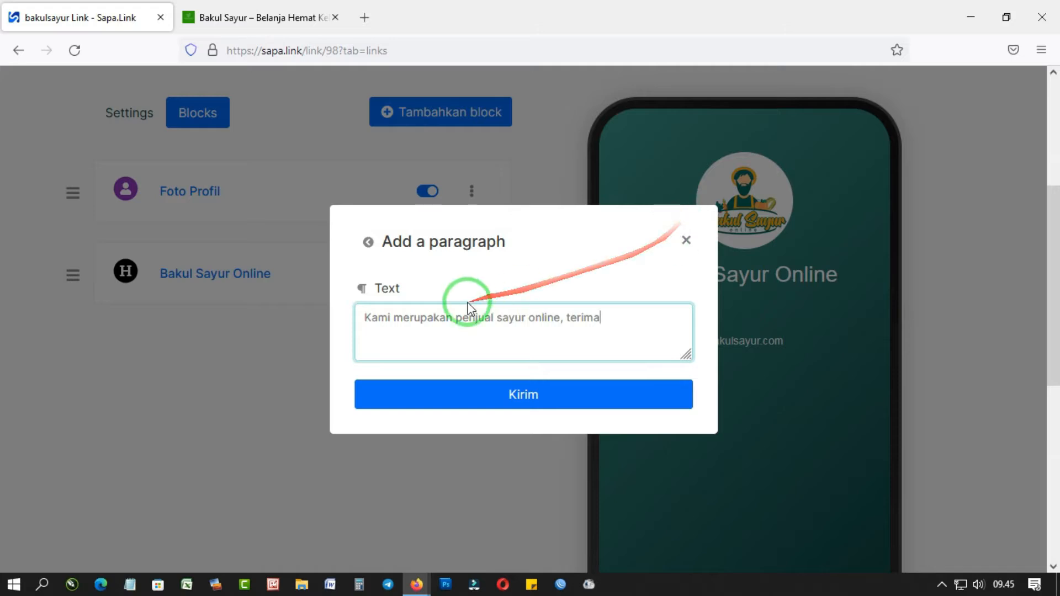
left_click_drag(394, 318, 350, 325)
type("Bakul Sayur O")
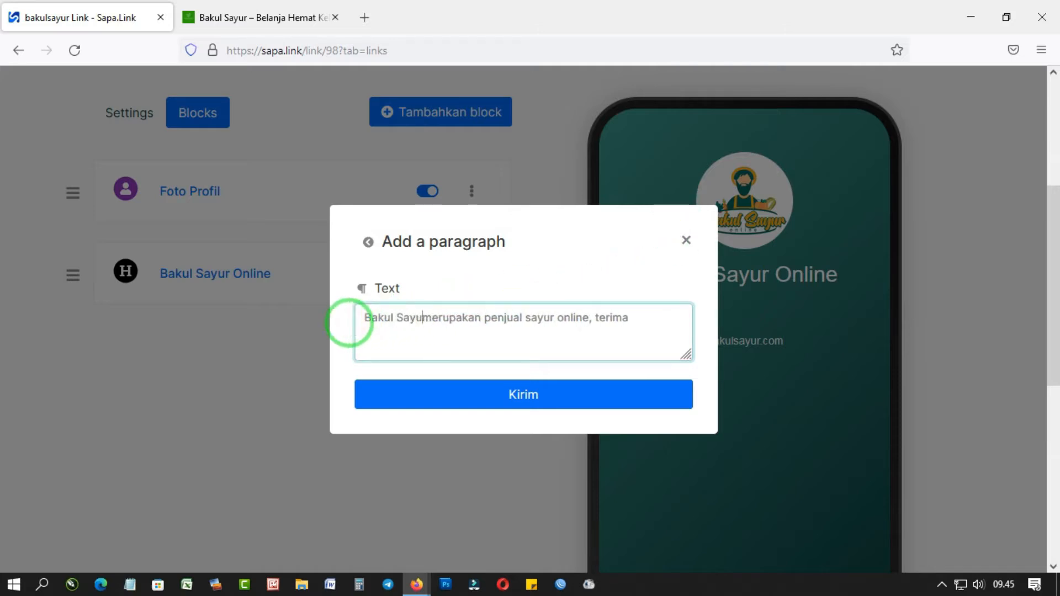
type("nline")
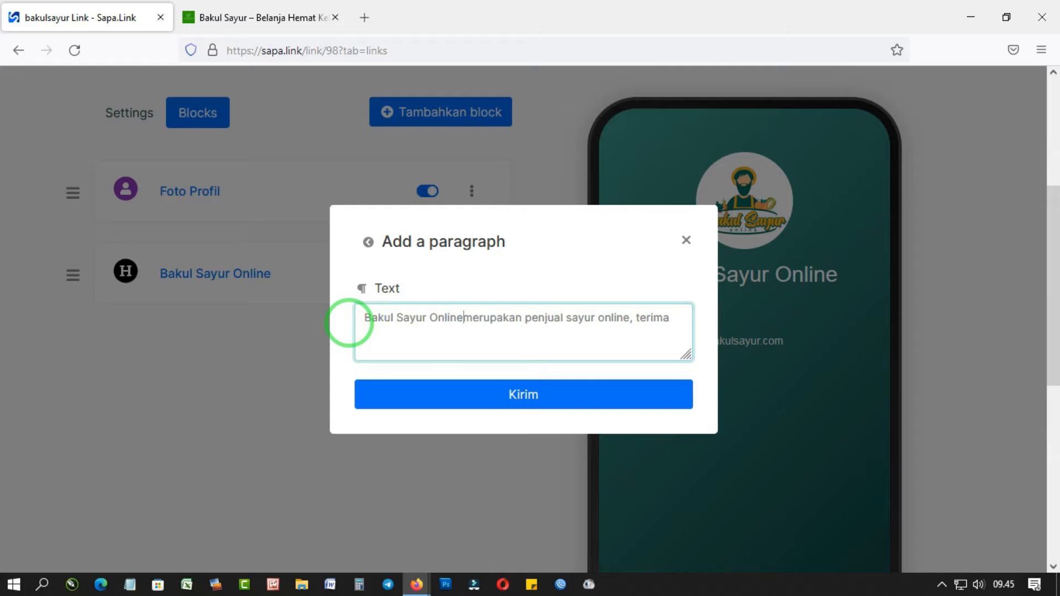
left_click_drag(349, 323, 525, 313)
left_click(680, 316)
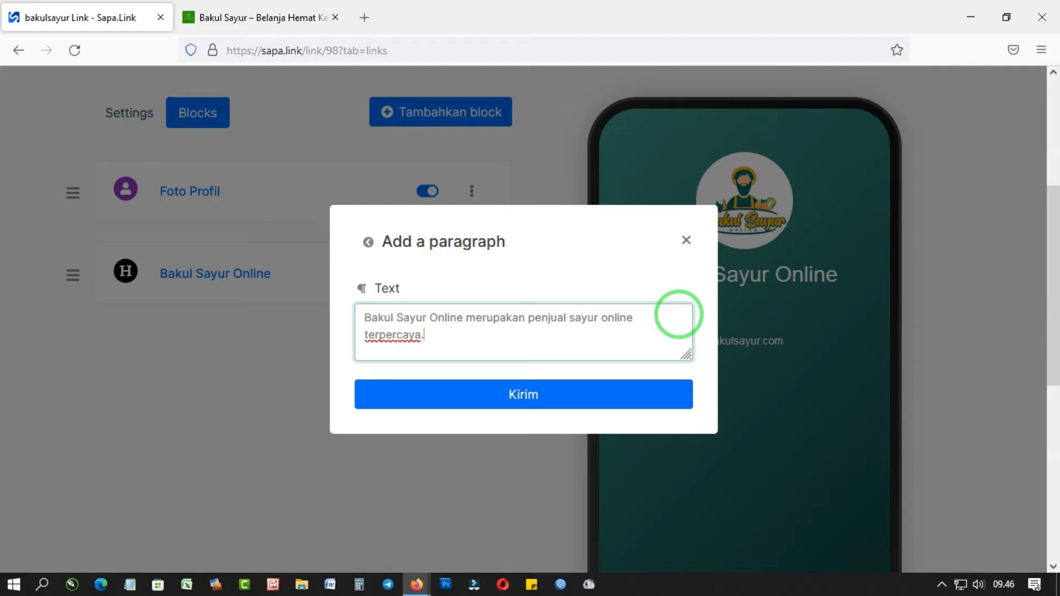
left_click(559, 403)
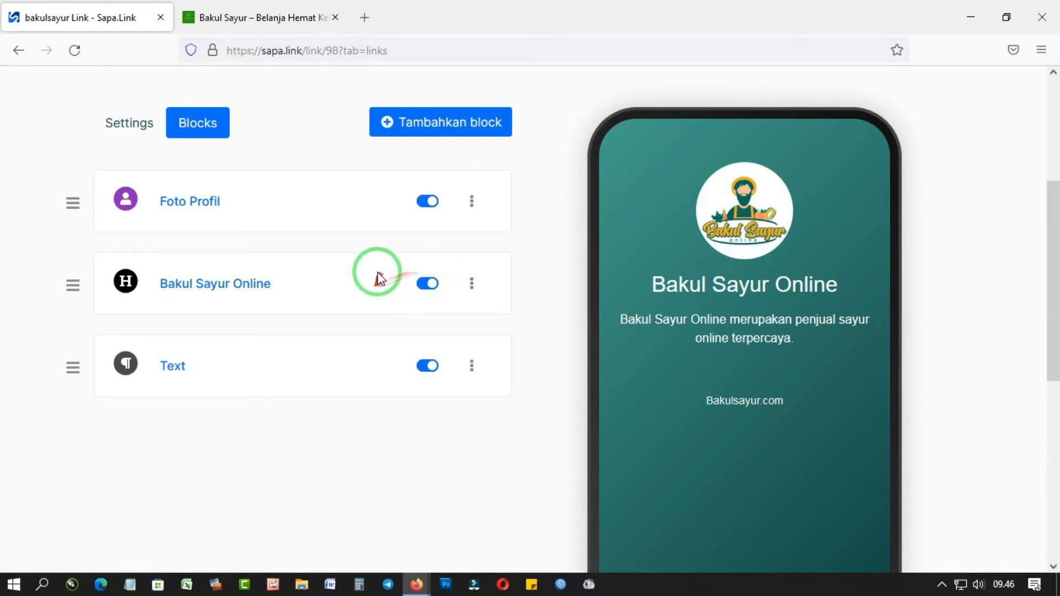
Start a new image grid block and choose bayam.jpg as its image.
left_click(424, 132)
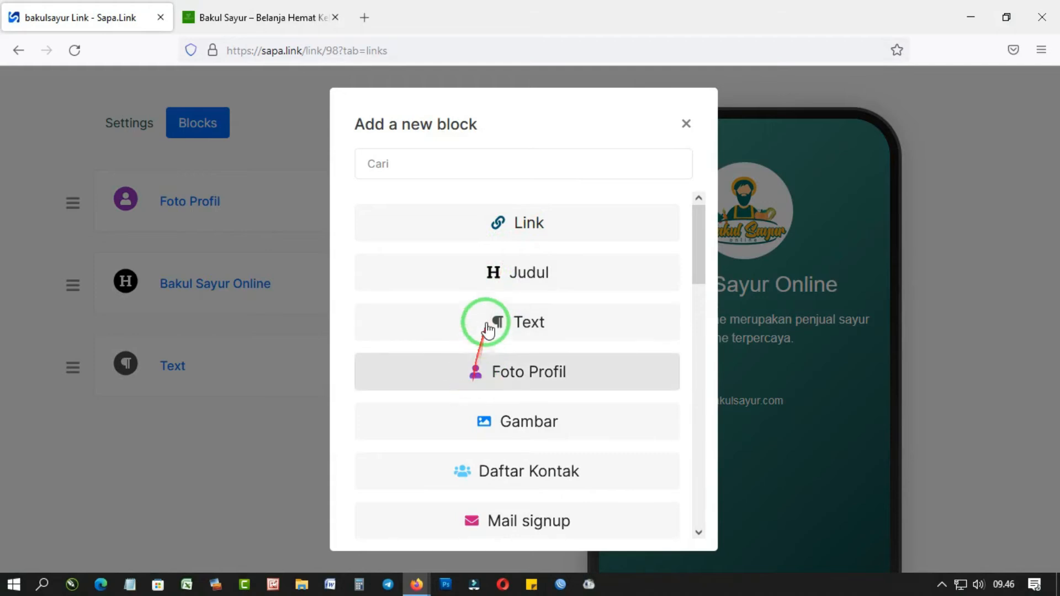
scroll(497, 265, "down", 10)
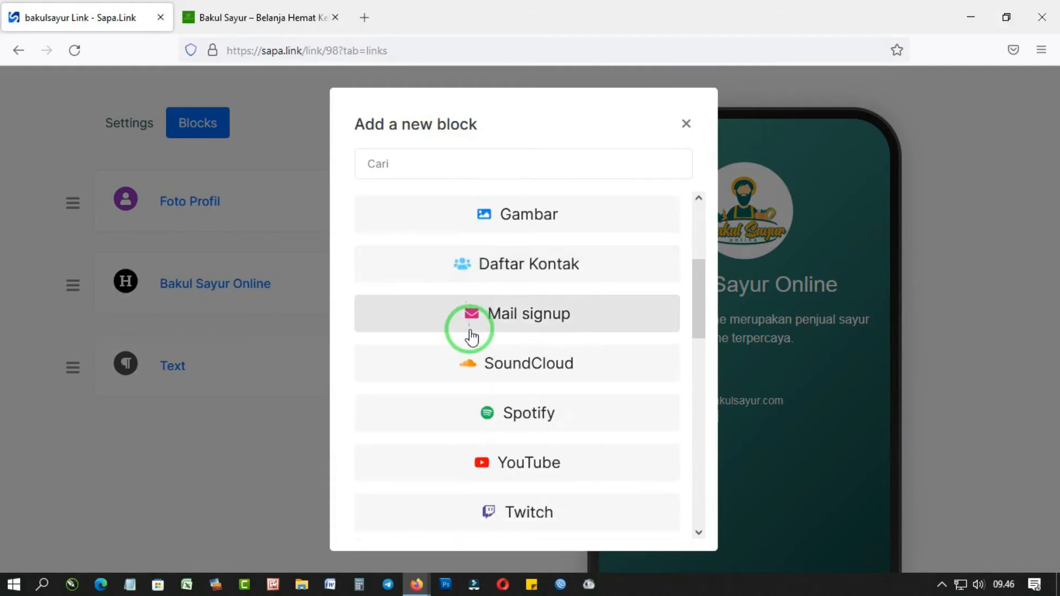
scroll(491, 475, "down", 7)
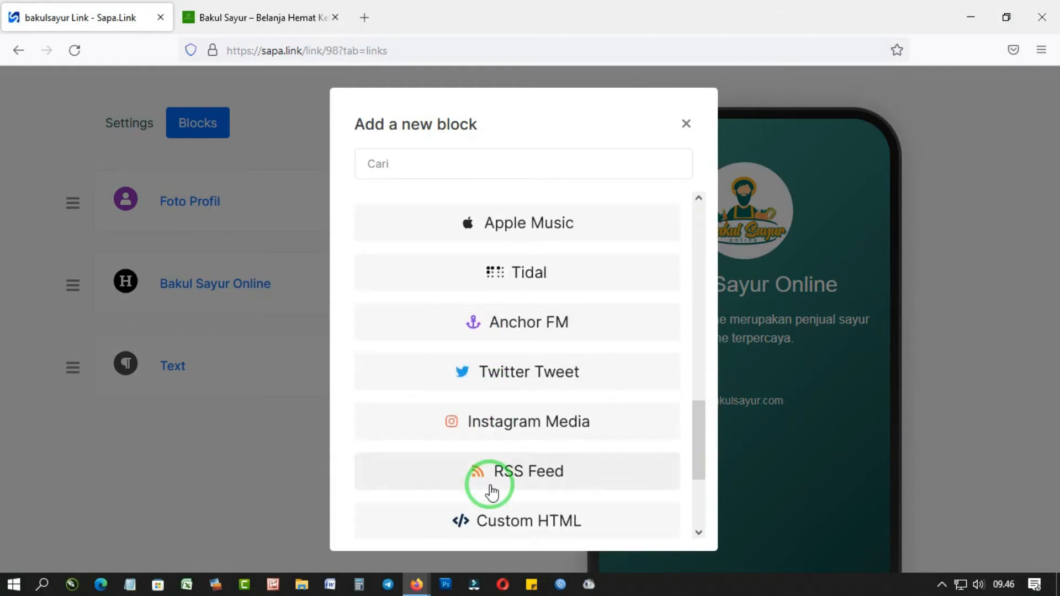
left_click(501, 448)
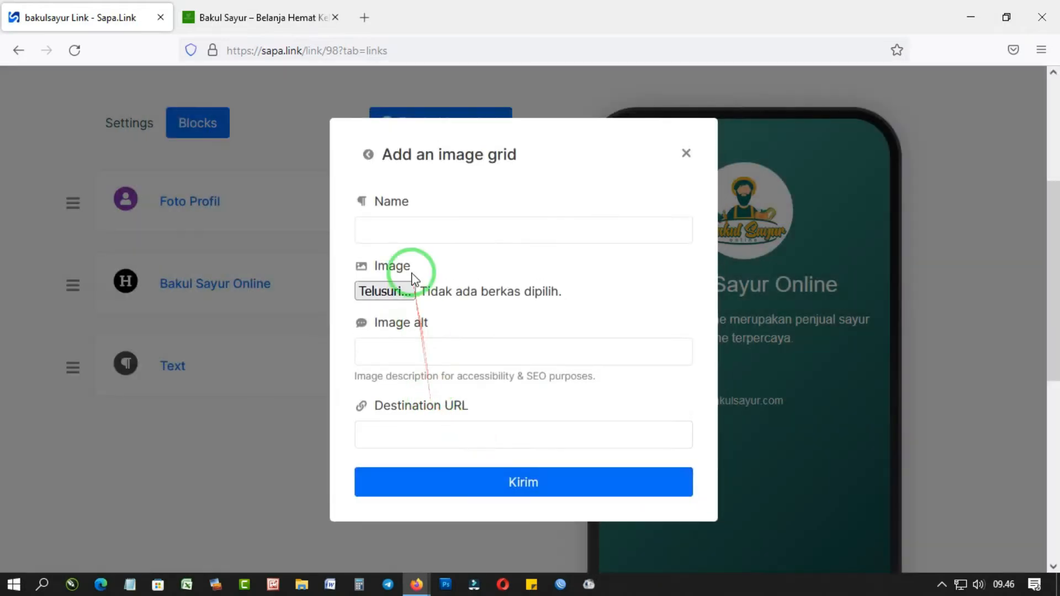
left_click(386, 296)
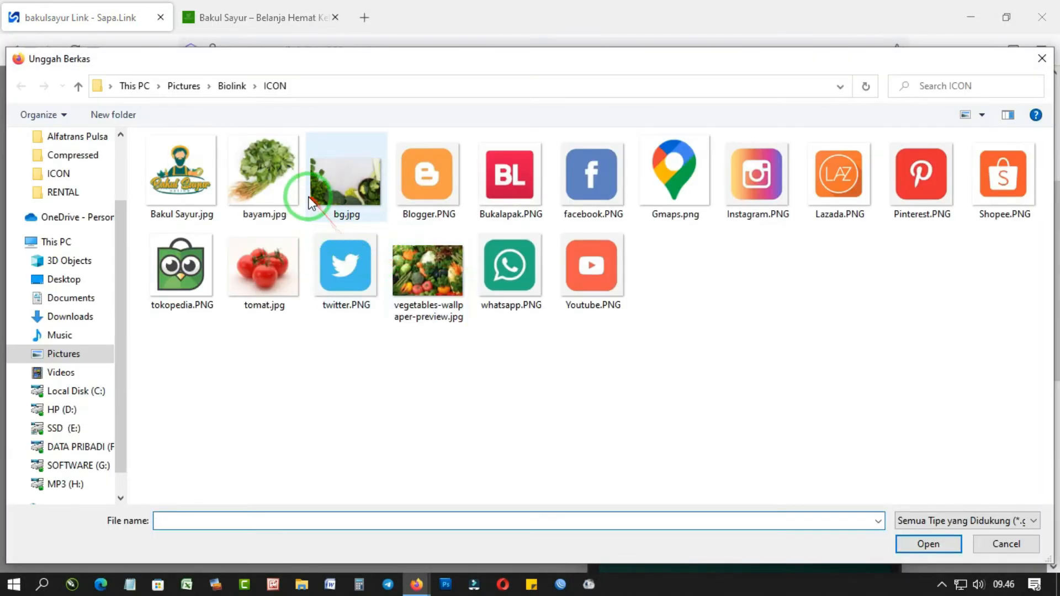
double_click(264, 174)
left_click(412, 227)
type("Baya")
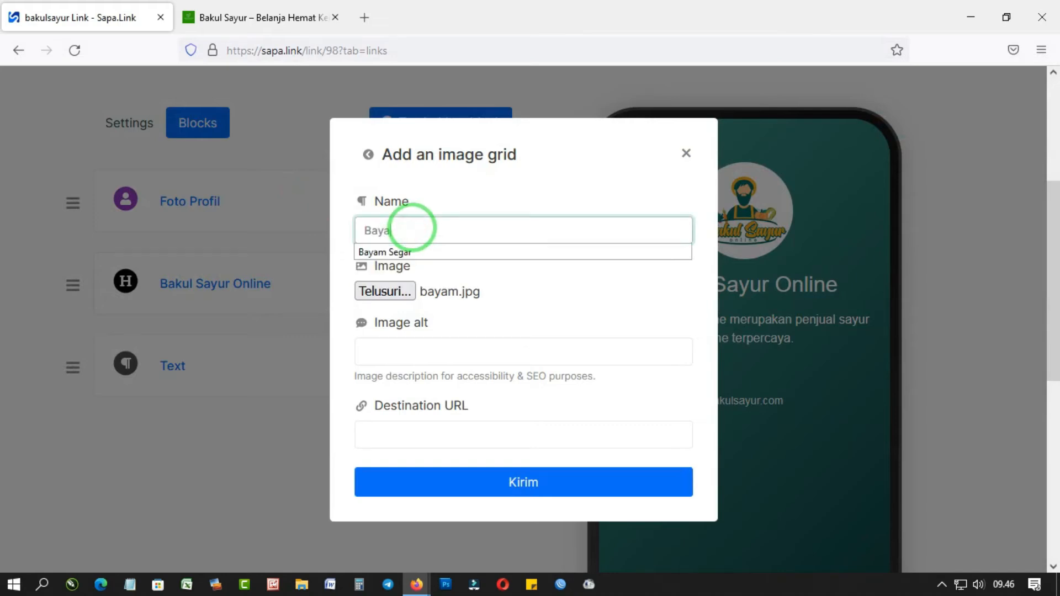
type("m")
key("Down")
key("Return")
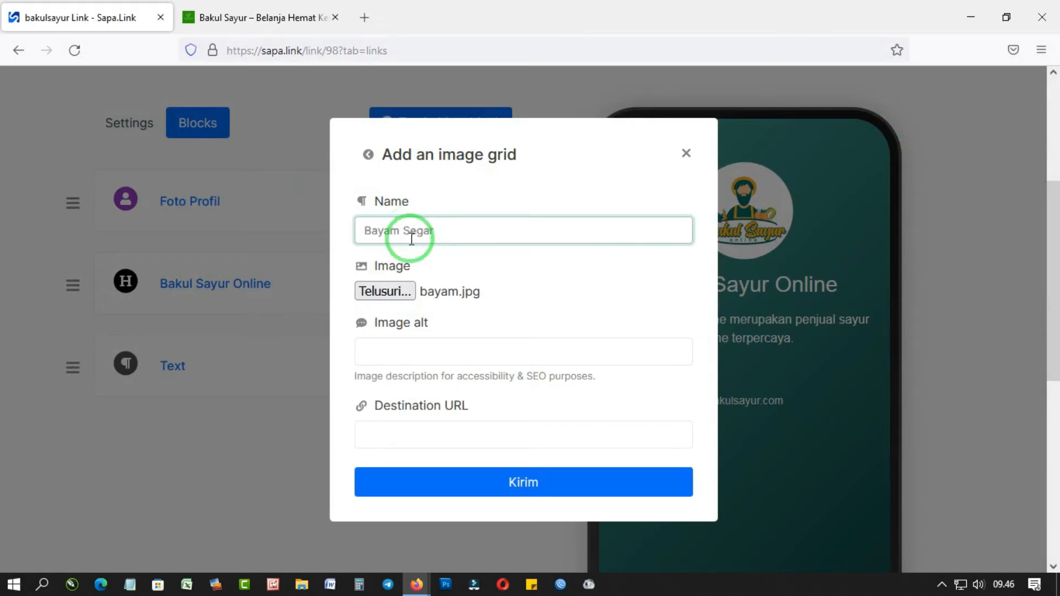
left_click(397, 347)
left_click(396, 426)
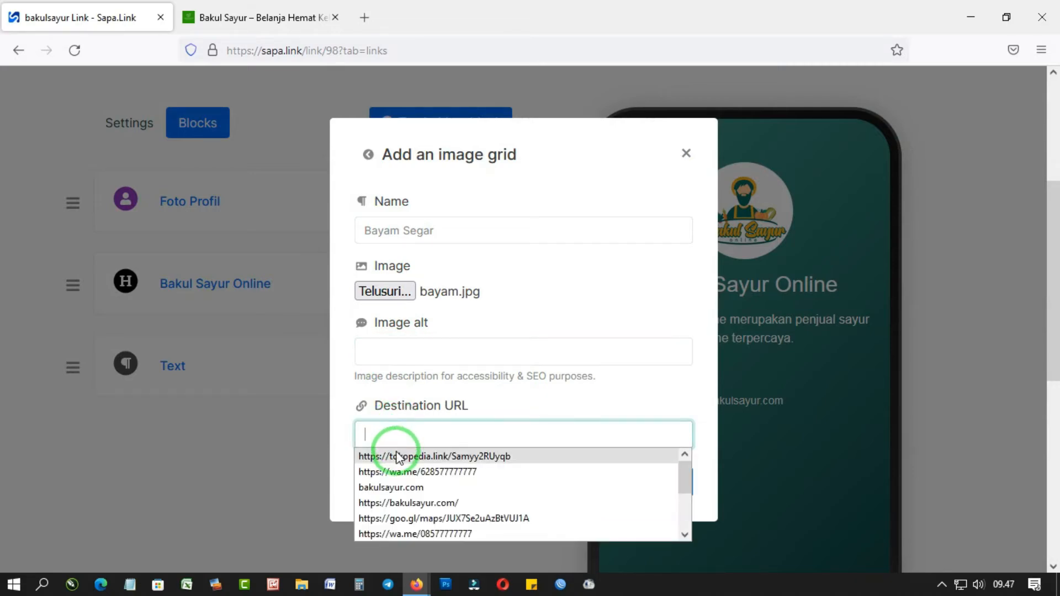
left_click(396, 456)
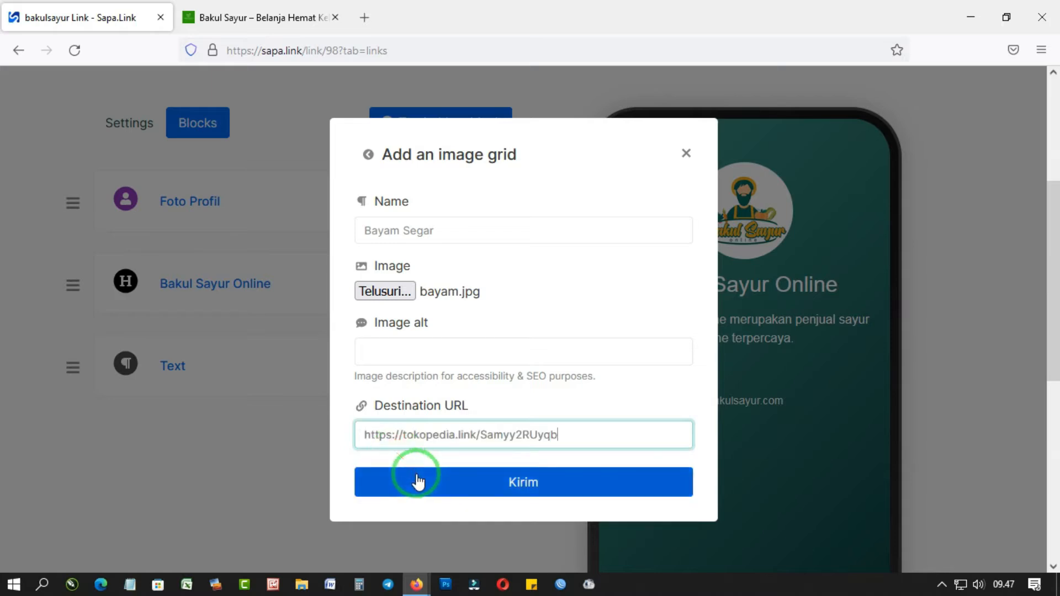
Set the spinach image's alt text to Bayam Segar and submit the image grid block.
left_click(438, 351)
type("Baya")
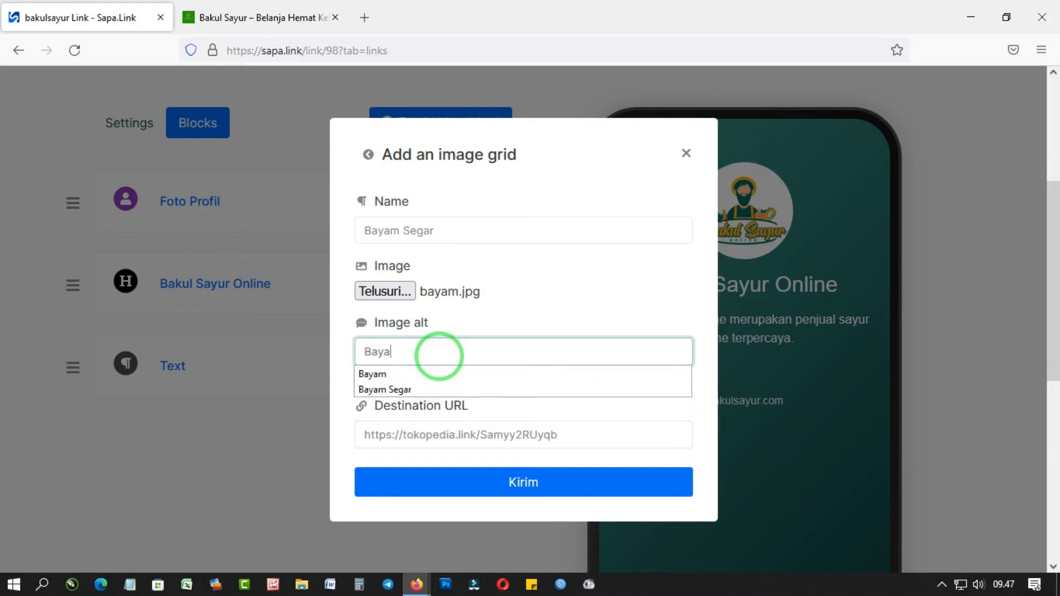
type("m Segar")
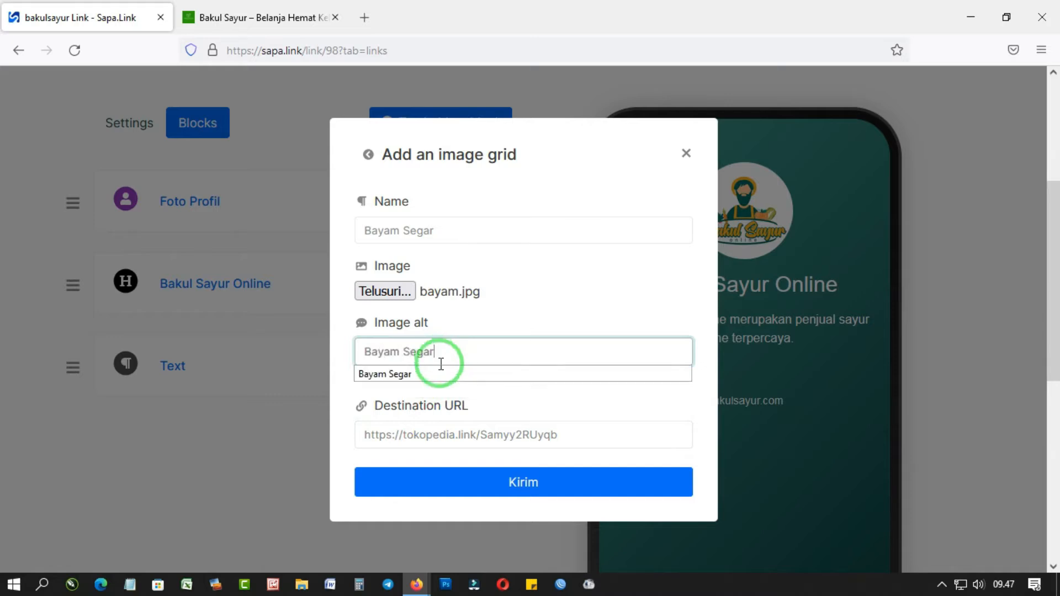
left_click(438, 373)
left_click(436, 480)
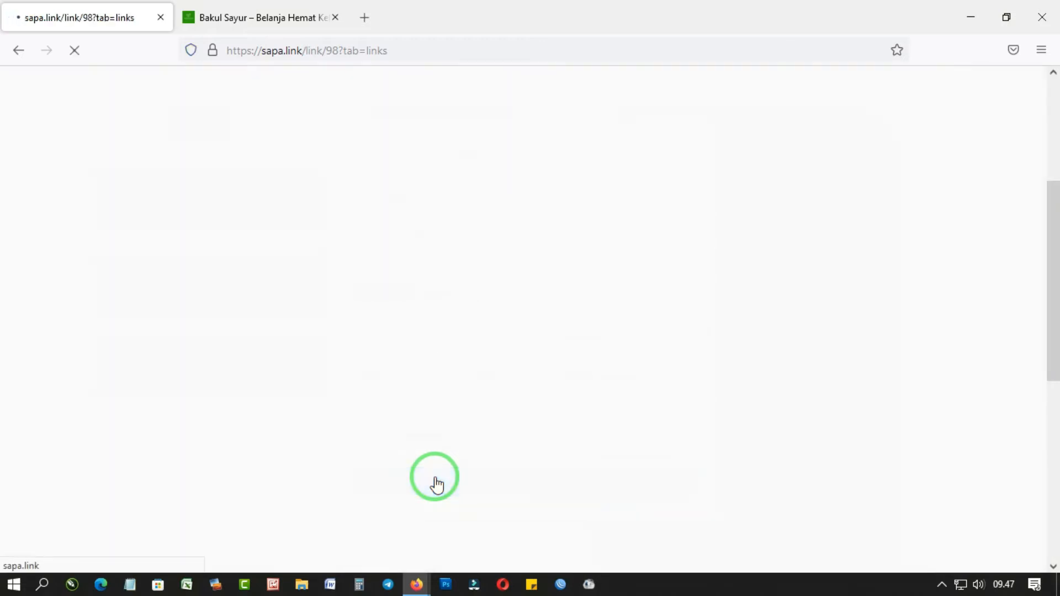
Start another image grid block and name it Tomat Segar.
scroll(405, 395, "down", 5)
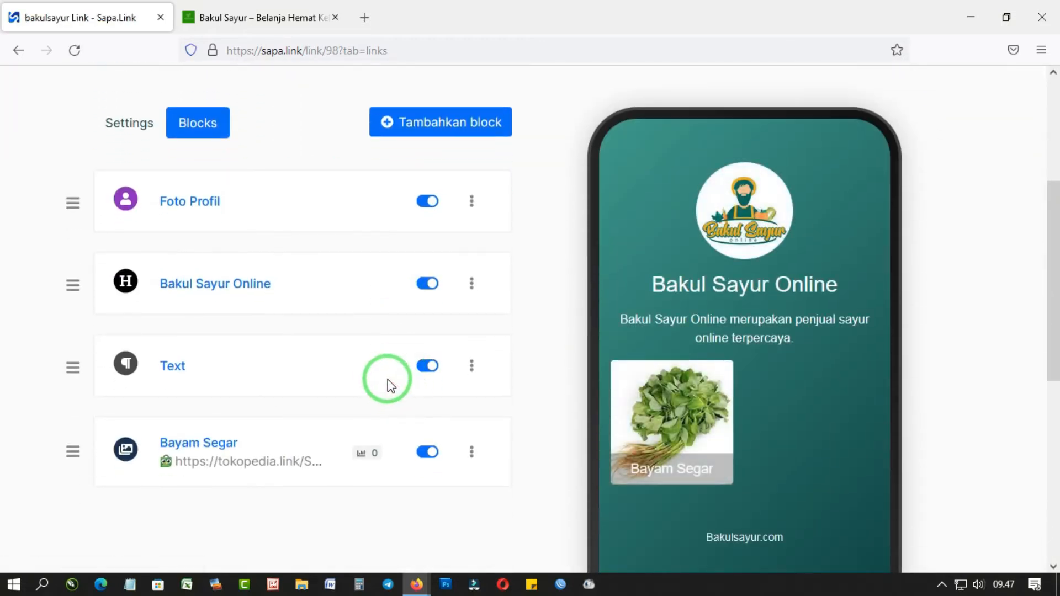
left_click(423, 126)
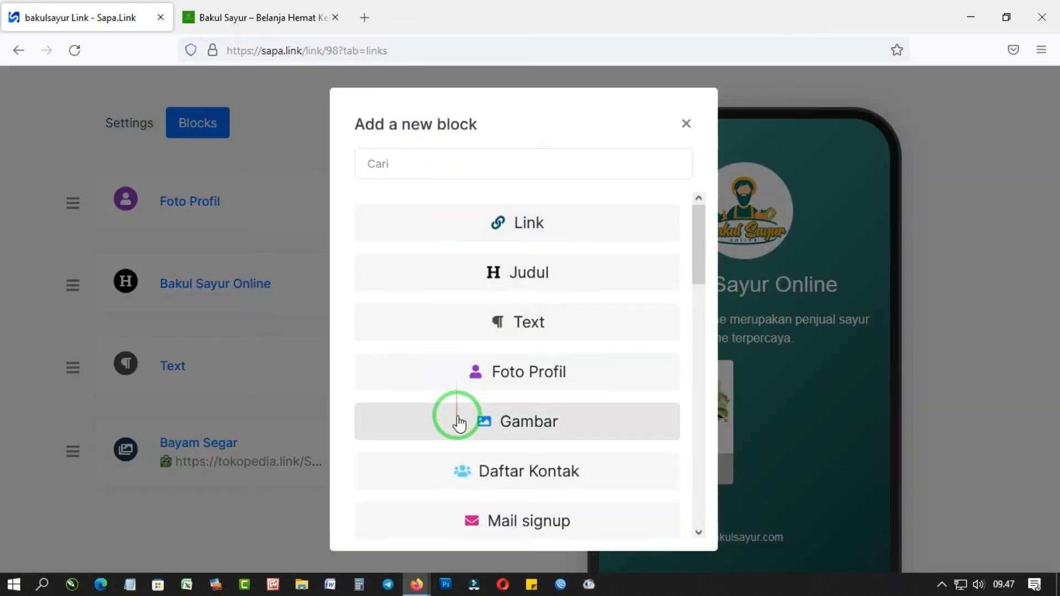
scroll(459, 422, "down", 15)
scroll(458, 424, "down", 3)
left_click(454, 440)
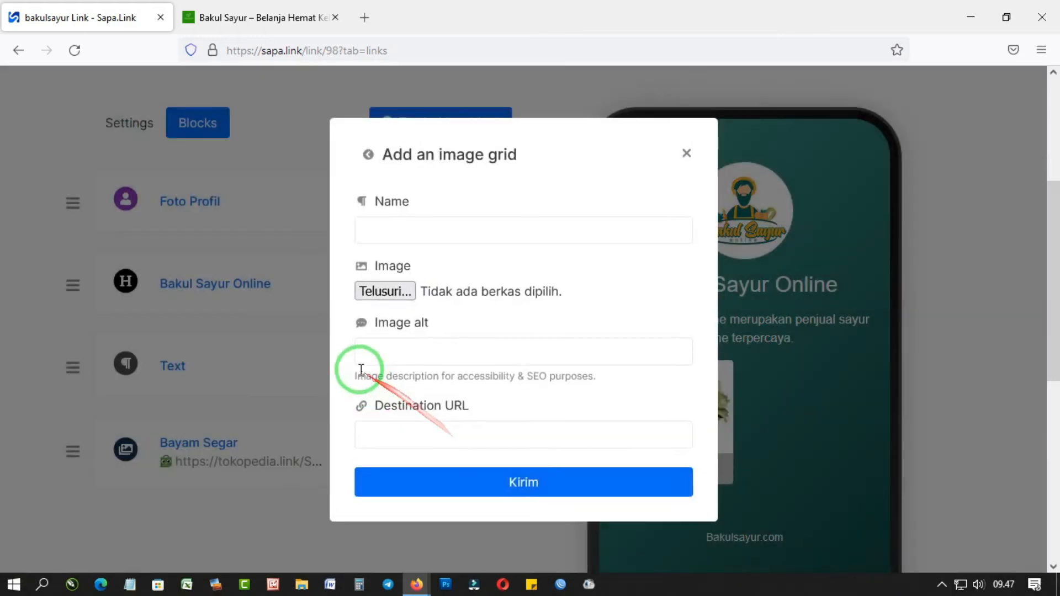
left_click(409, 232)
left_click(410, 233)
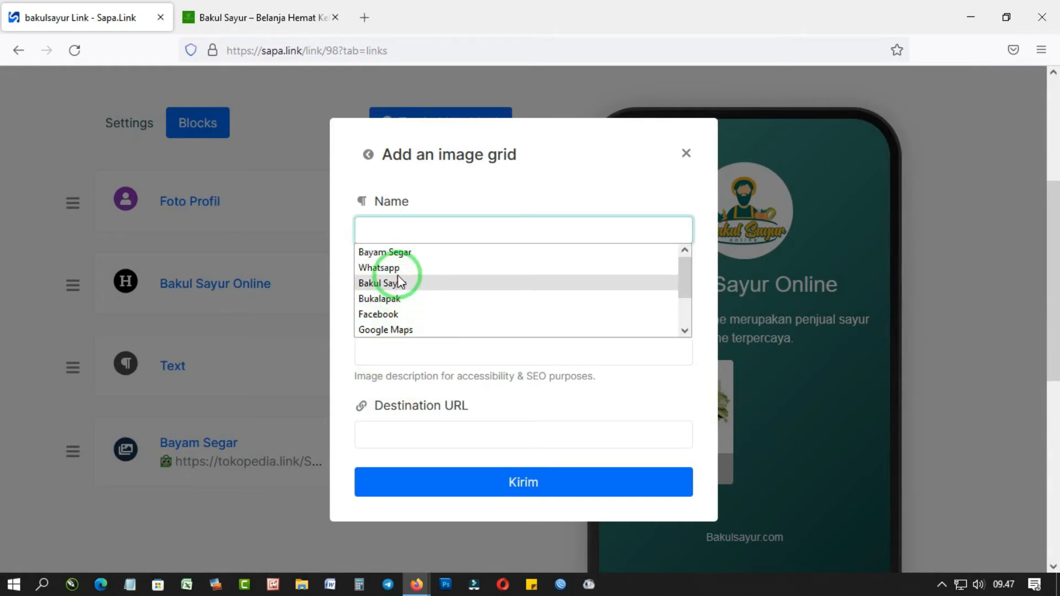
left_click(418, 224)
type("Tom")
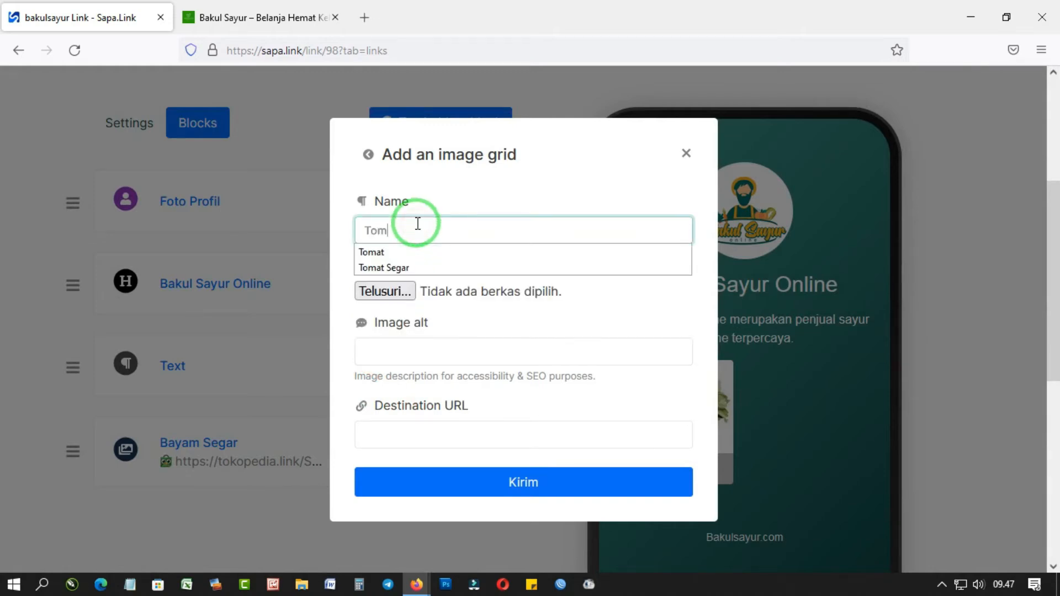
type("at")
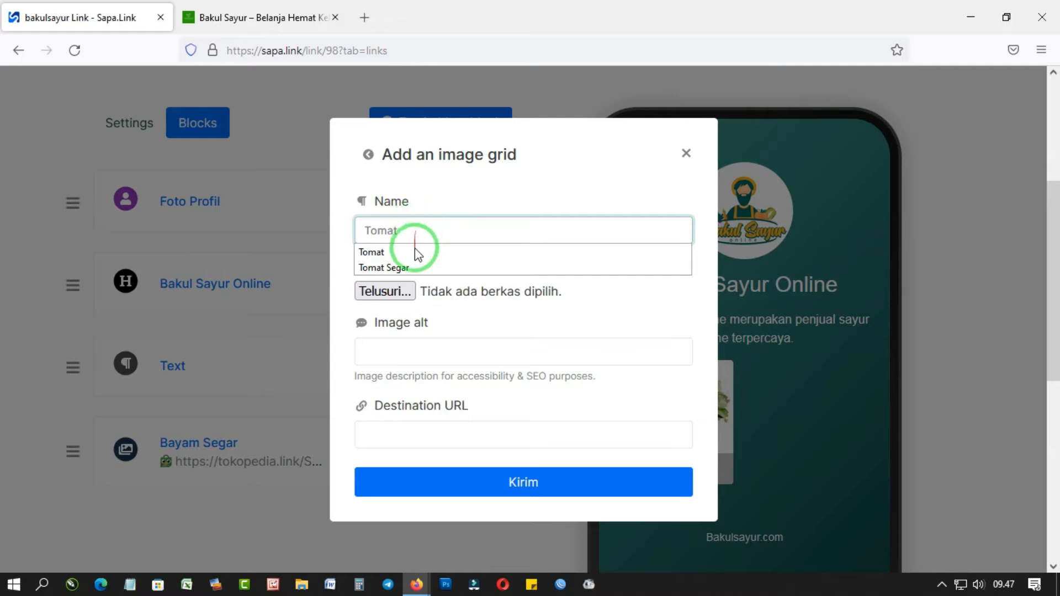
left_click(410, 269)
Copy the block name Tomat Segar into the image alt text.
left_click(390, 352)
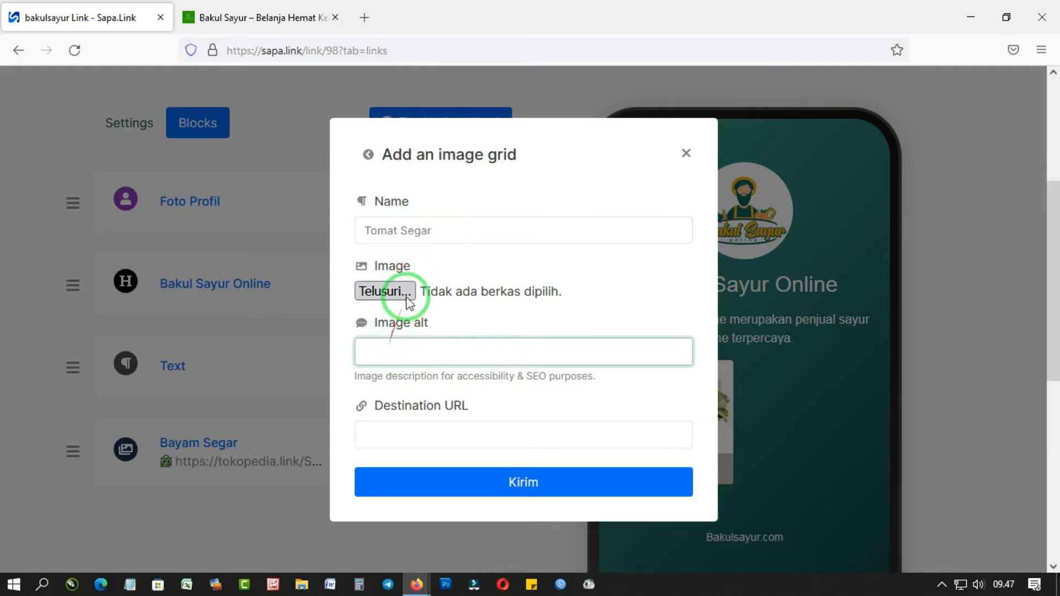
left_click_drag(440, 227, 372, 224)
right_click(393, 229)
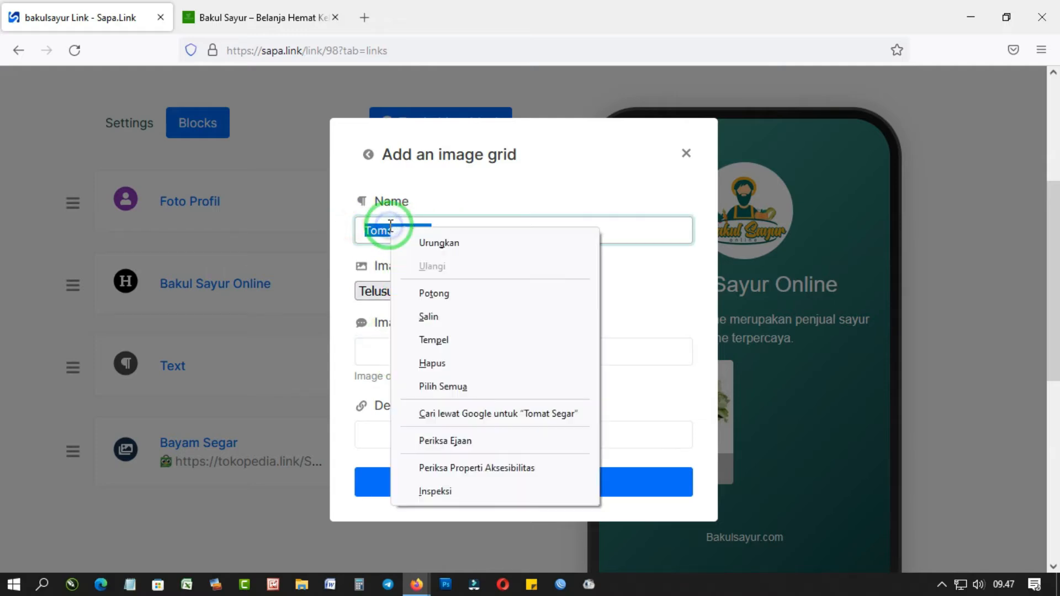
left_click(418, 310)
left_click(416, 354)
right_click(415, 355)
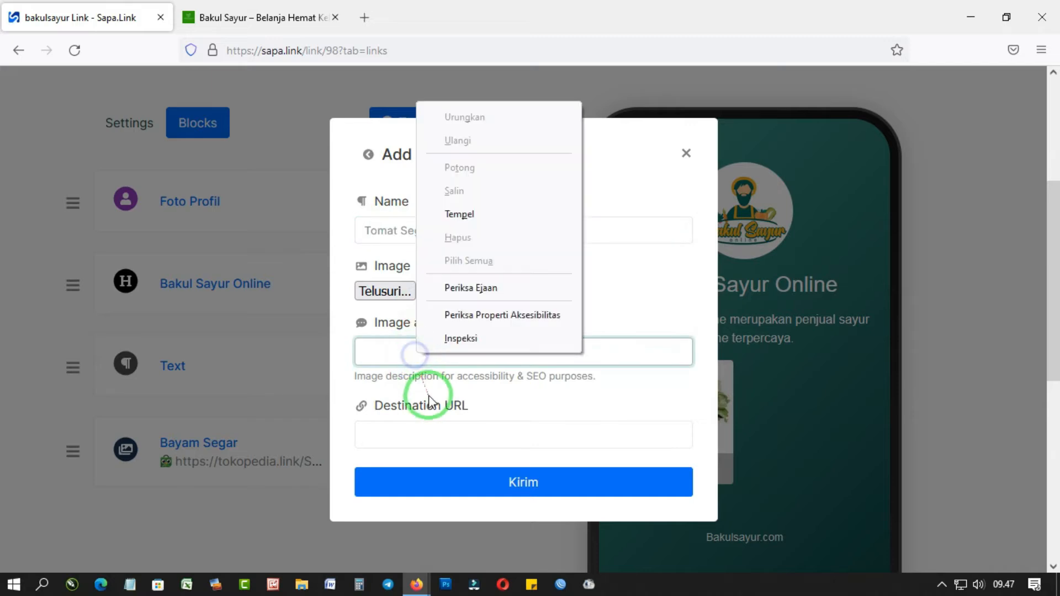
left_click(470, 214)
left_click(418, 431)
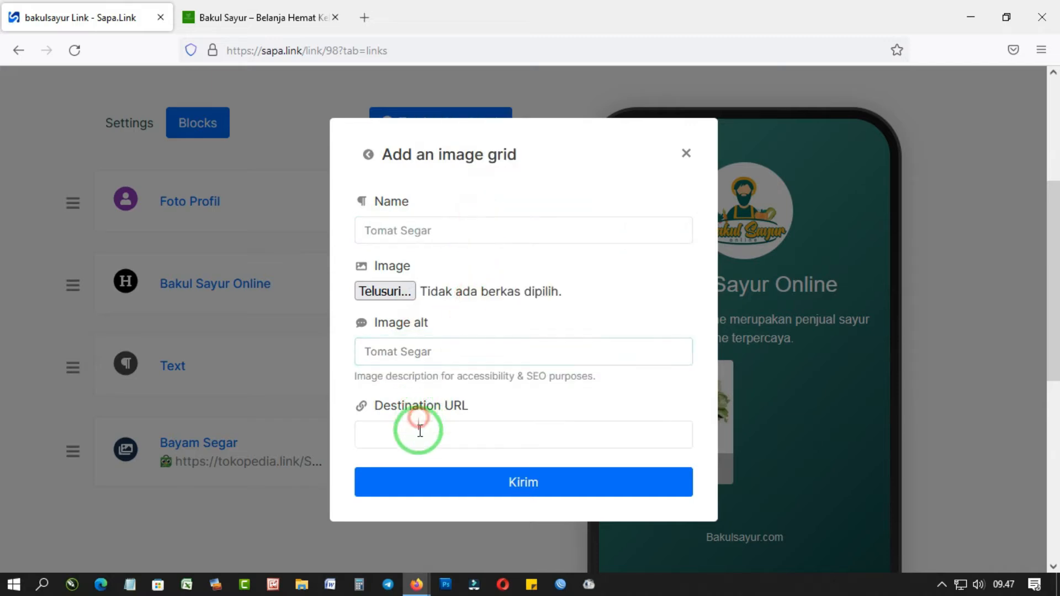
left_click(421, 458)
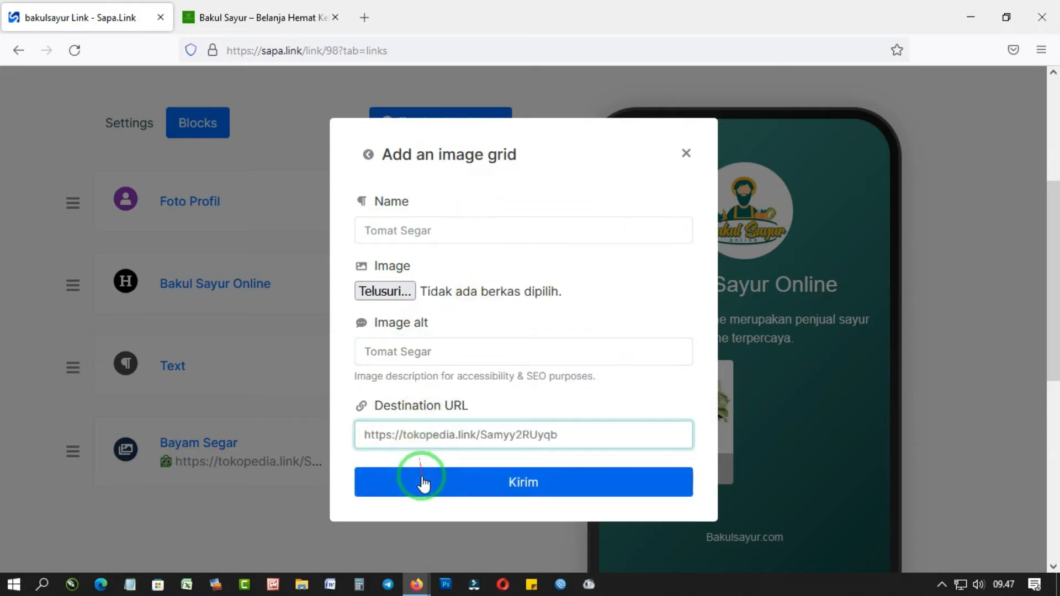
left_click(421, 480)
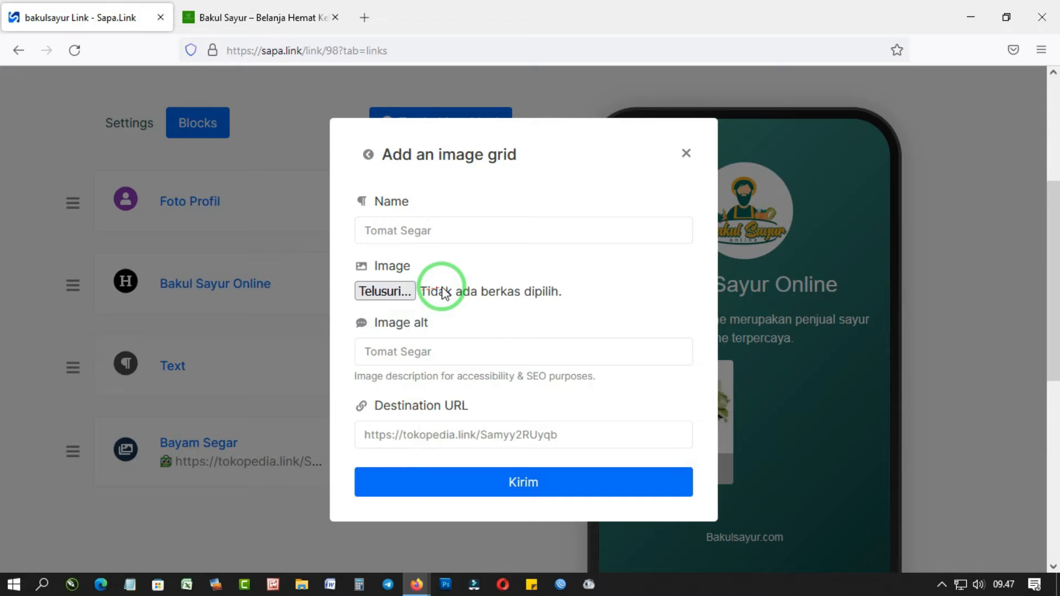
left_click(386, 291)
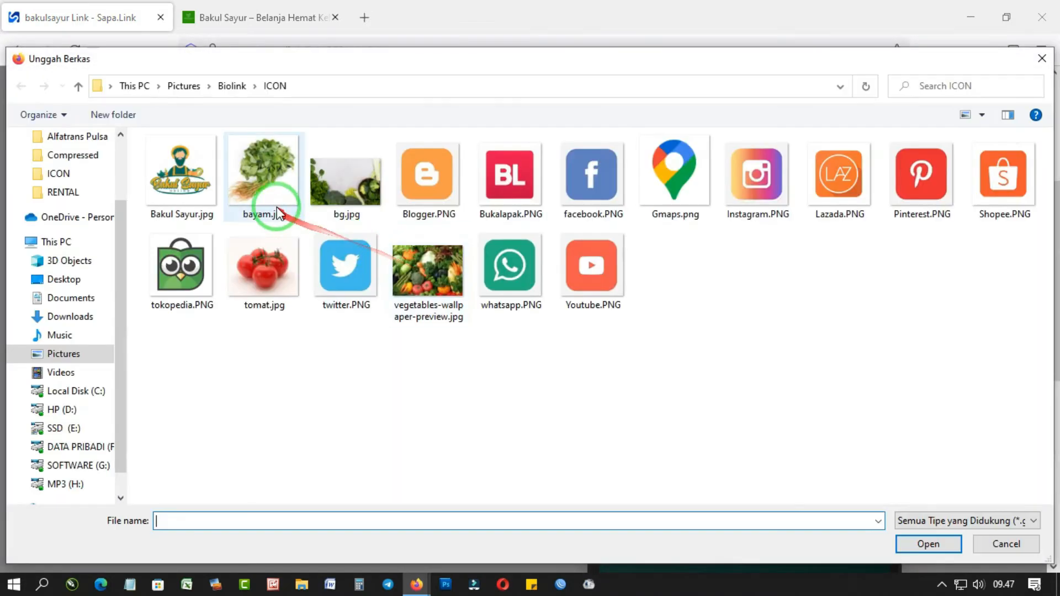
double_click(270, 277)
left_click(574, 485)
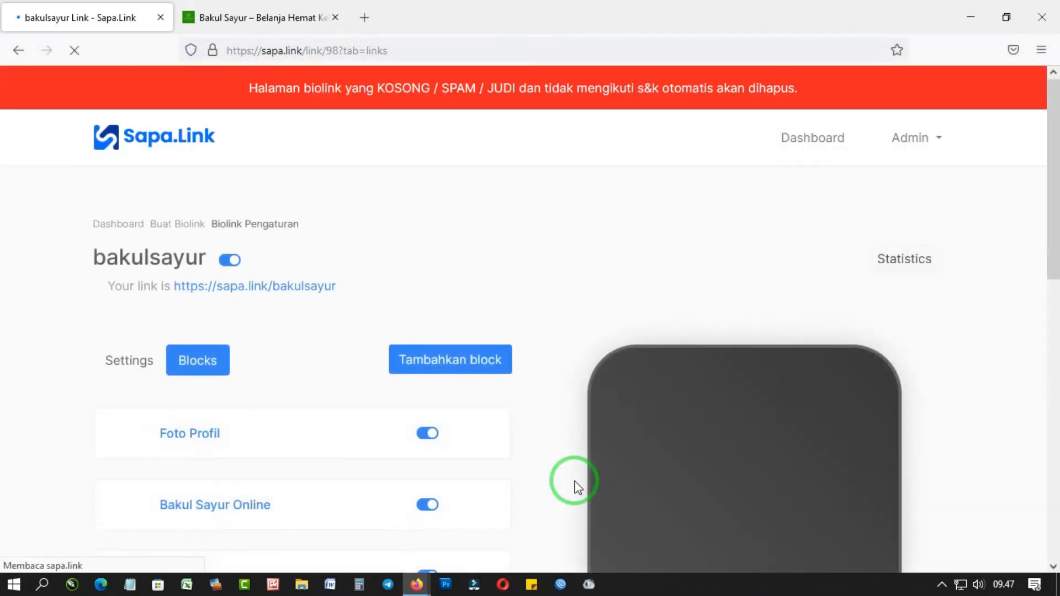
Open the live bakulsayur biolink page and check where its Bayam Segar product image leads.
scroll(573, 438, "down", 5)
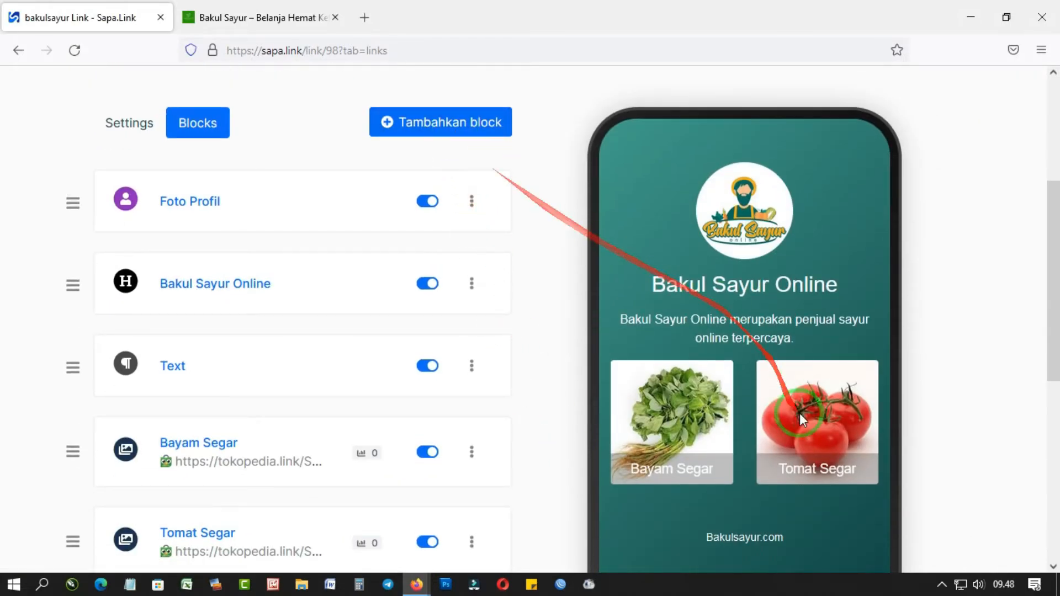
scroll(423, 298, "up", 2)
scroll(423, 298, "up", 2)
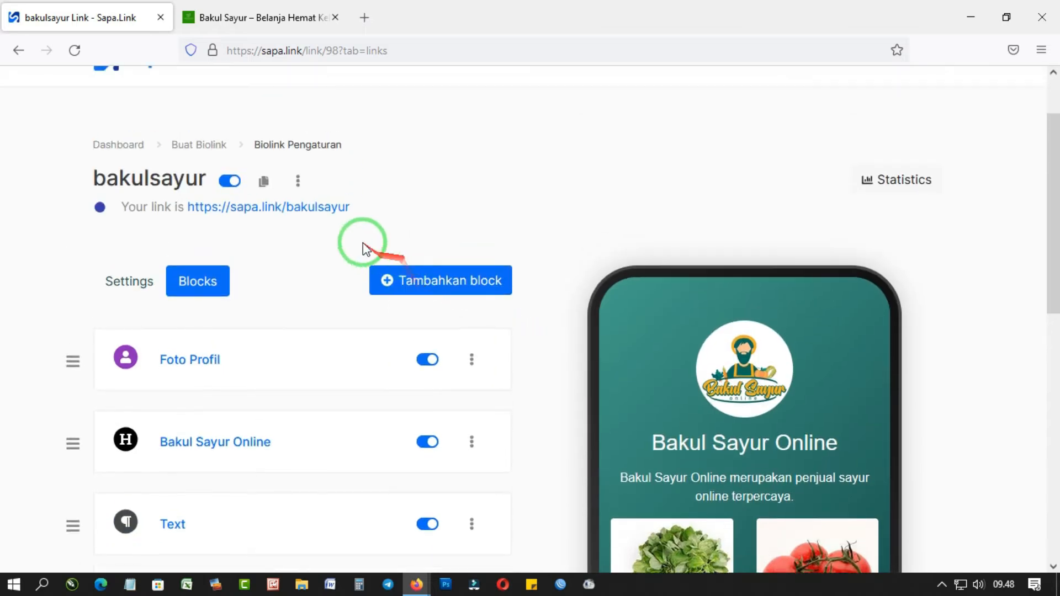
left_click(349, 204)
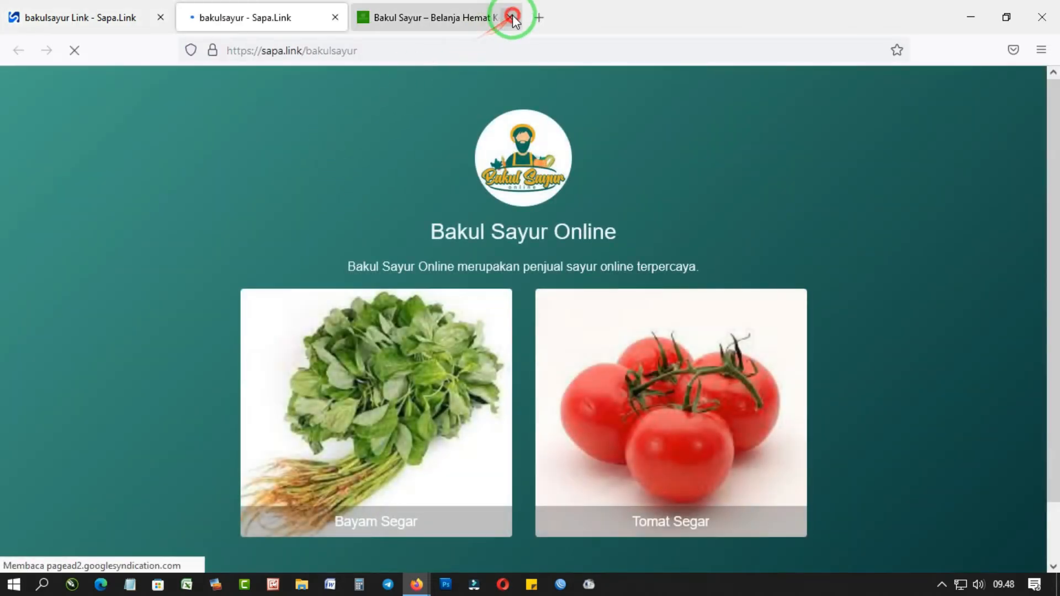
left_click(510, 17)
scroll(410, 316, "down", 2)
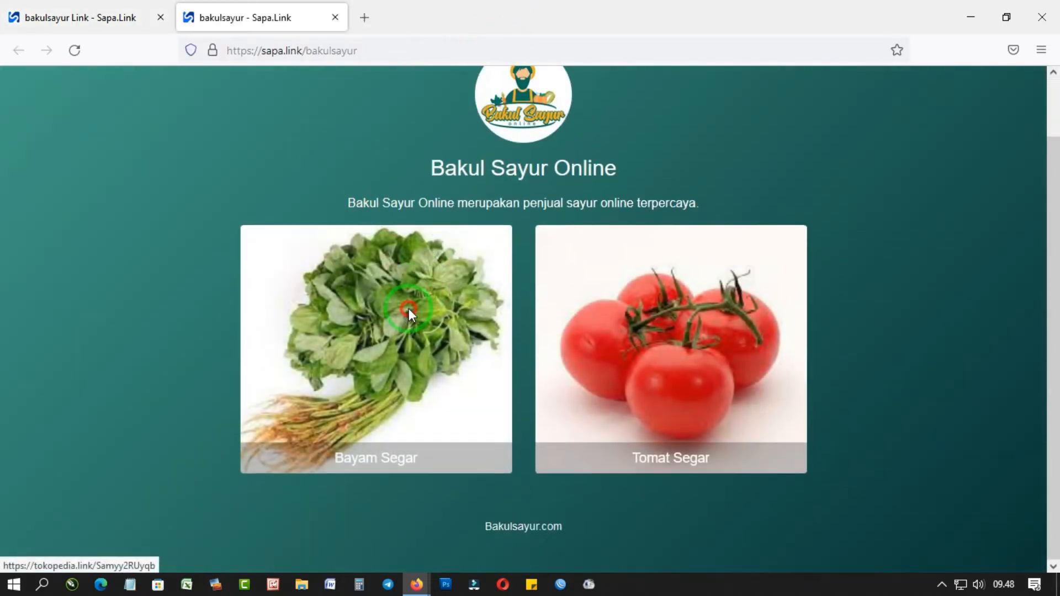
left_click(409, 309)
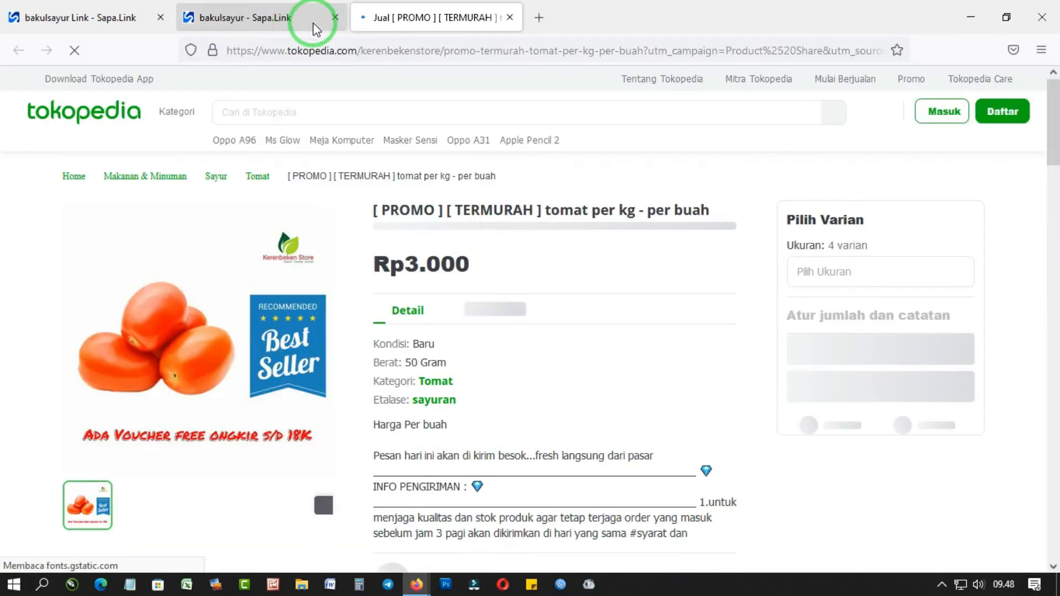
left_click(510, 18)
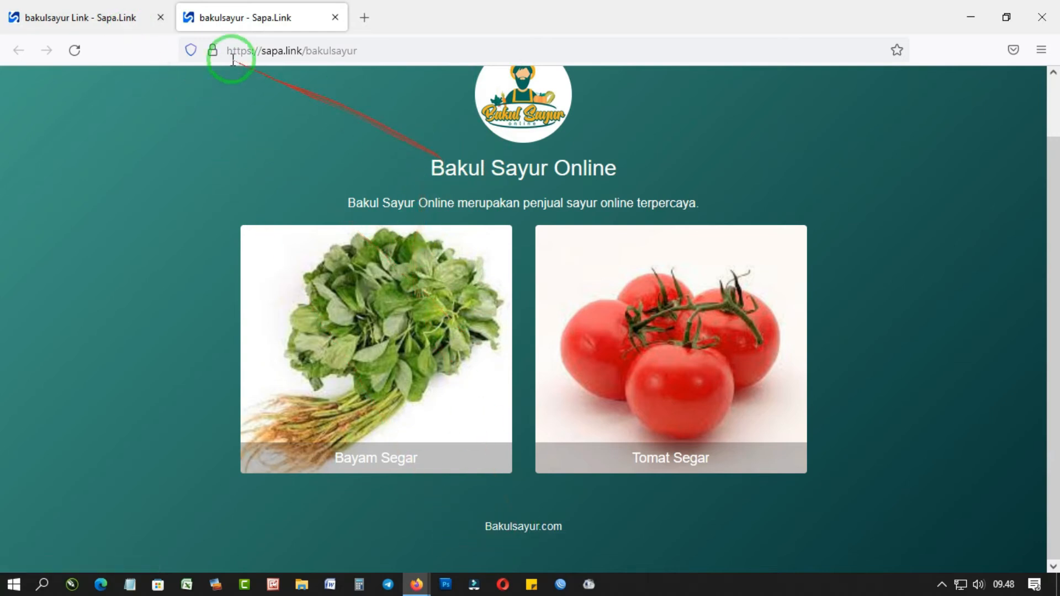
Start a new link button block in the biolink editor and set its destination to the shop's wa.me phone number link.
left_click(140, 24)
scroll(434, 243, "down", 2)
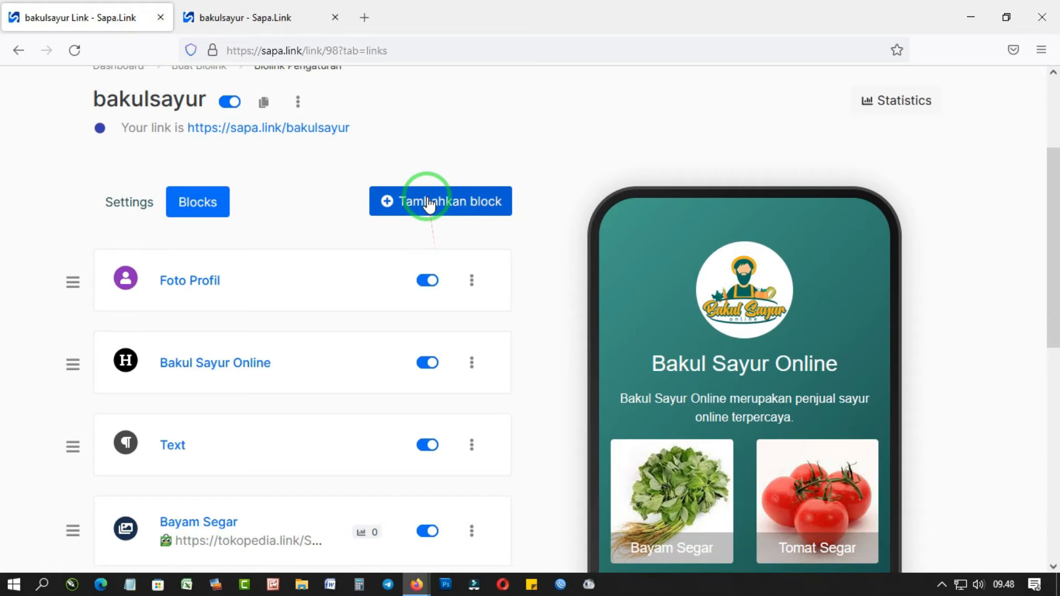
left_click(429, 204)
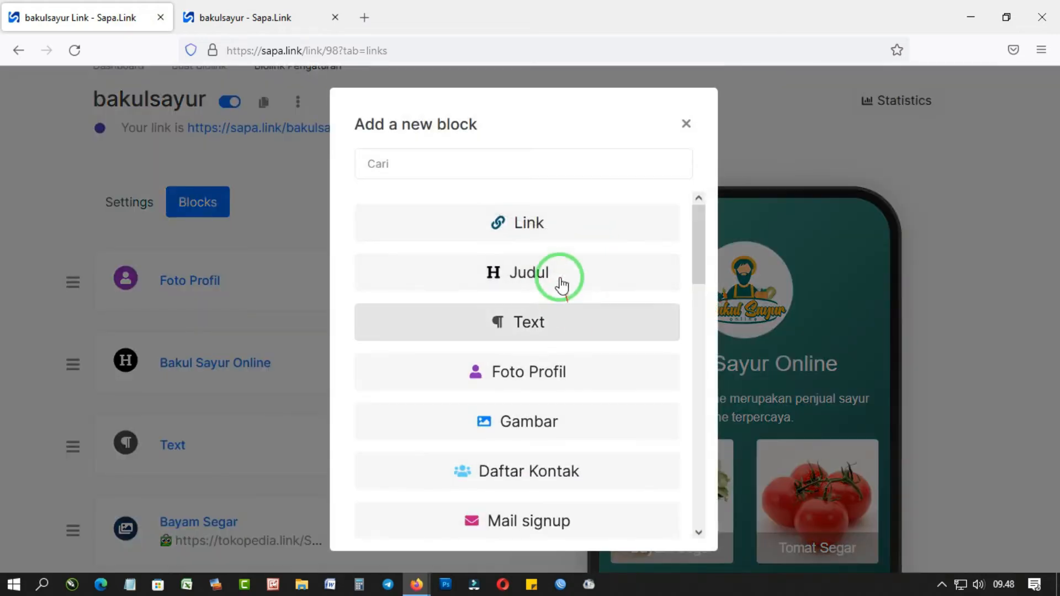
left_click(549, 224)
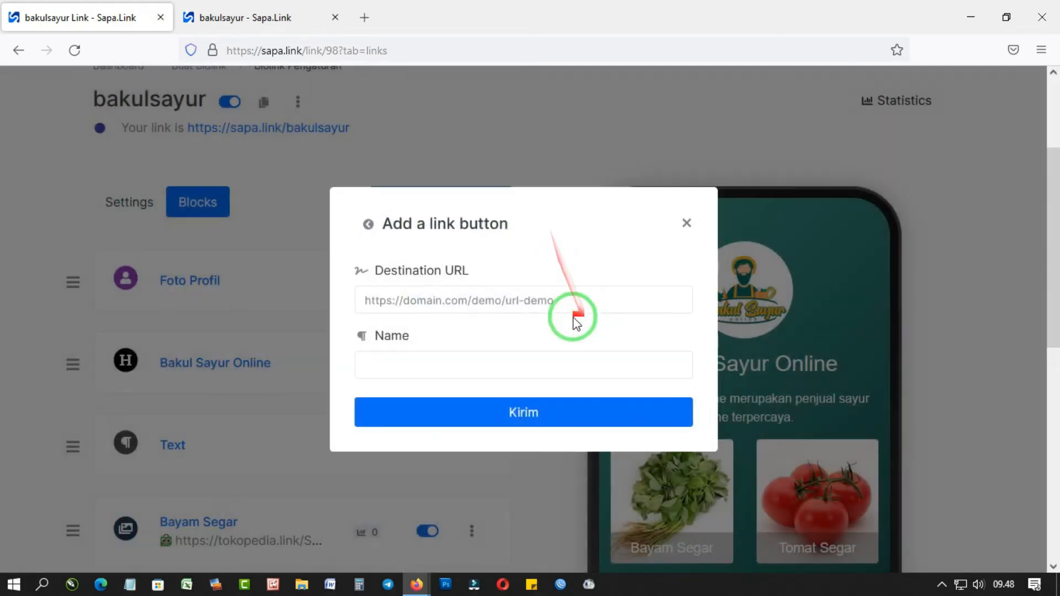
left_click(500, 298)
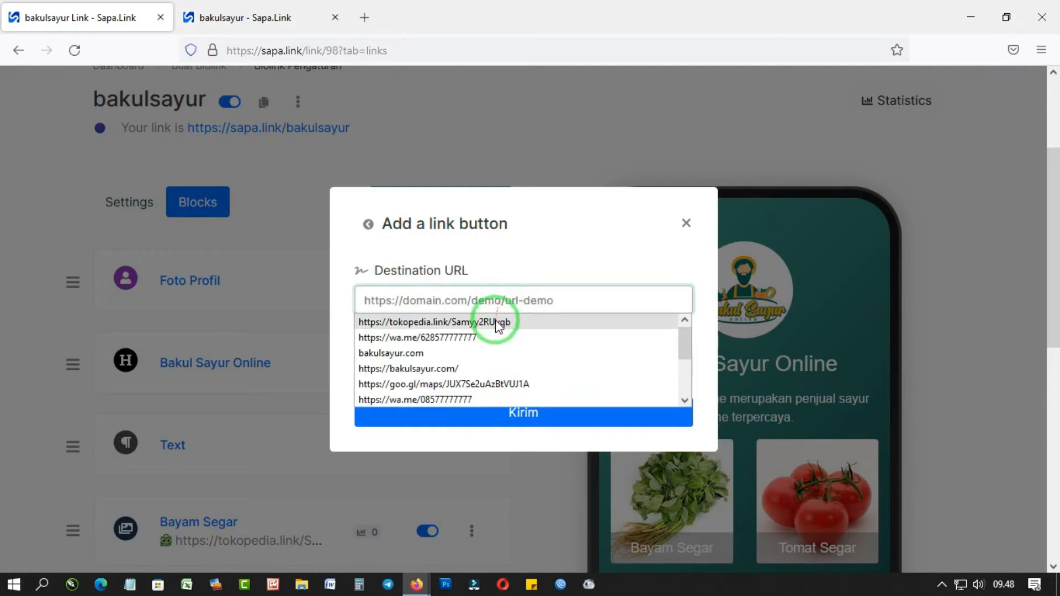
left_click(491, 336)
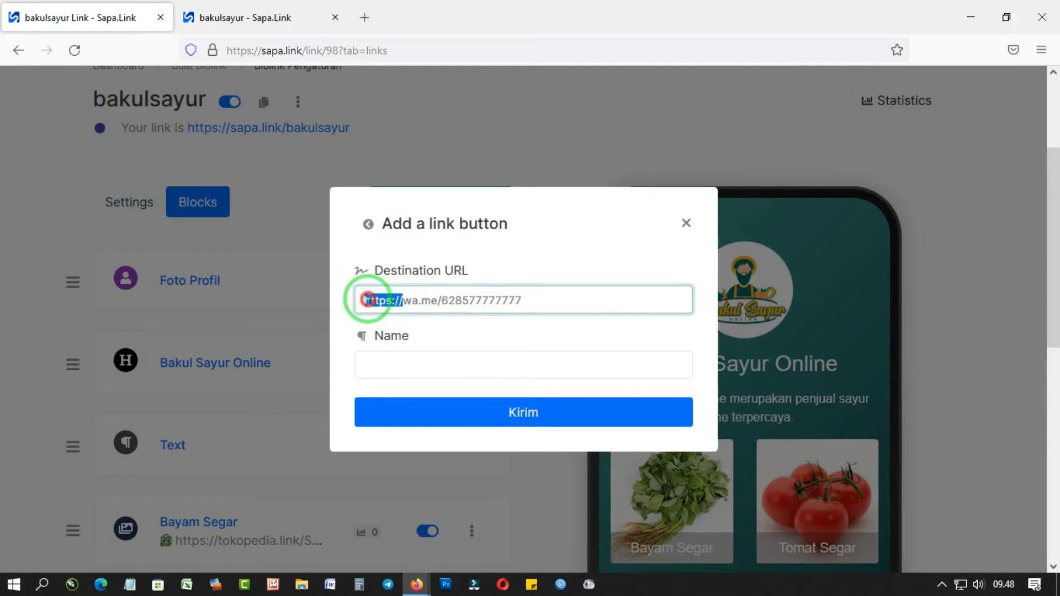
left_click_drag(368, 301, 573, 301)
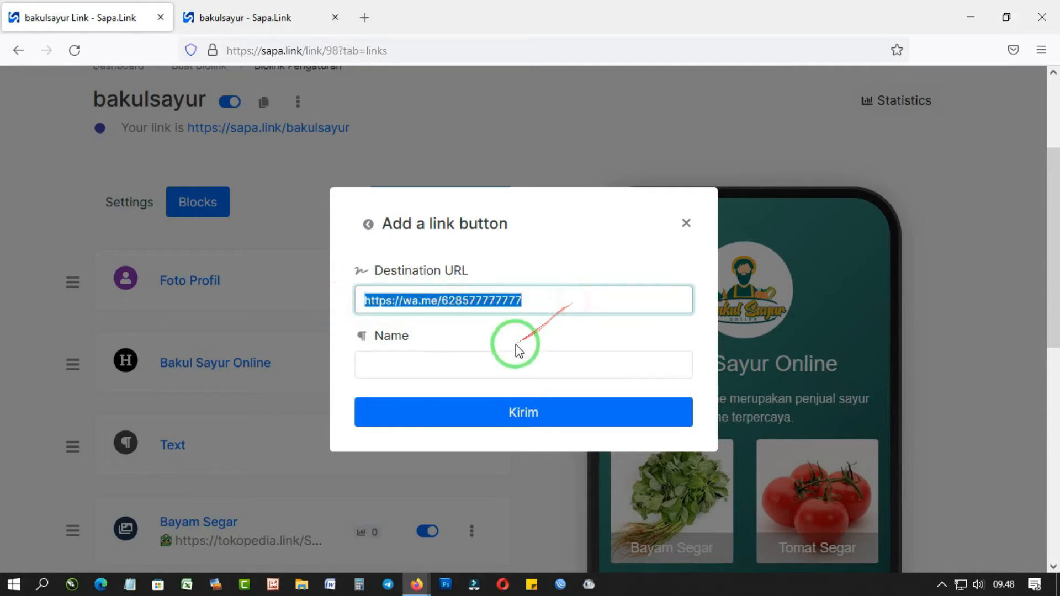
Name the link button Whatsapp and submit it.
left_click(503, 363)
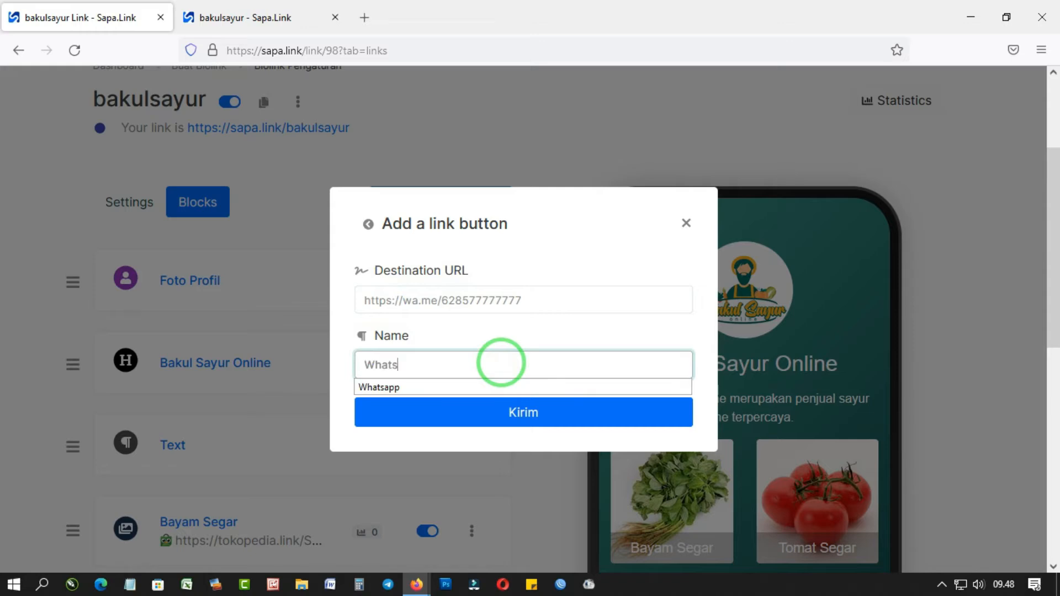
type("Whatsapp")
left_click(497, 421)
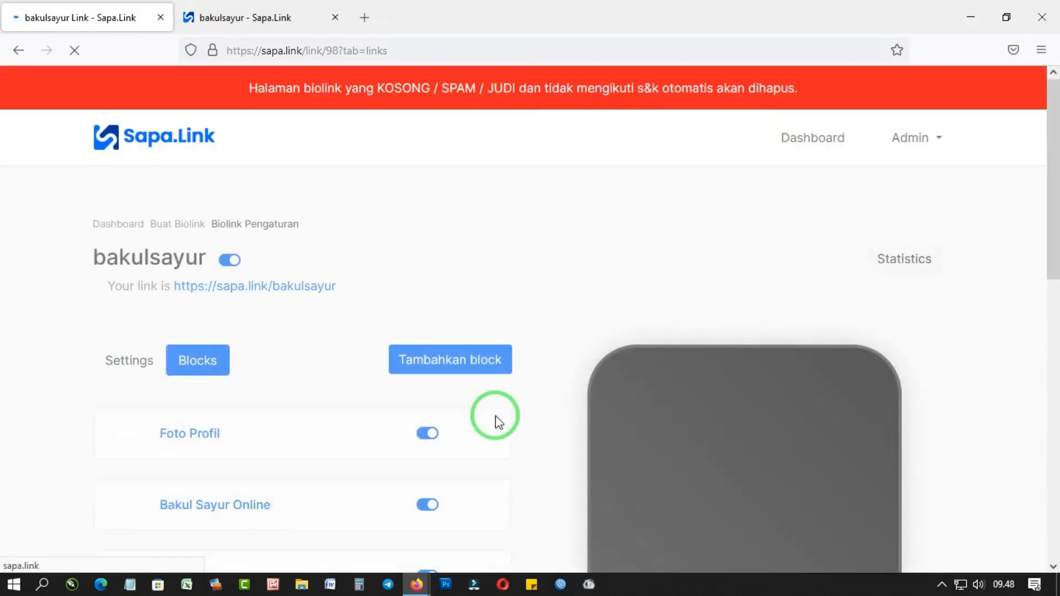
Open the Whatsapp link block's settings and choose whatsapp.PNG as its thumbnail image.
scroll(612, 376, "down", 3)
scroll(634, 383, "down", 2)
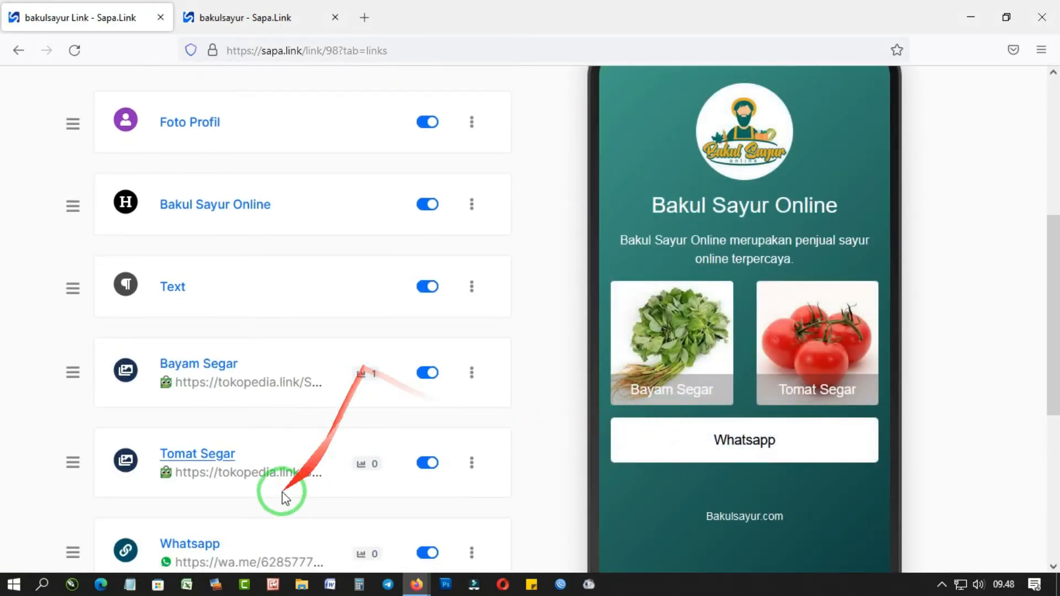
scroll(284, 492, "down", 2)
left_click(216, 465)
scroll(380, 437, "down", 5)
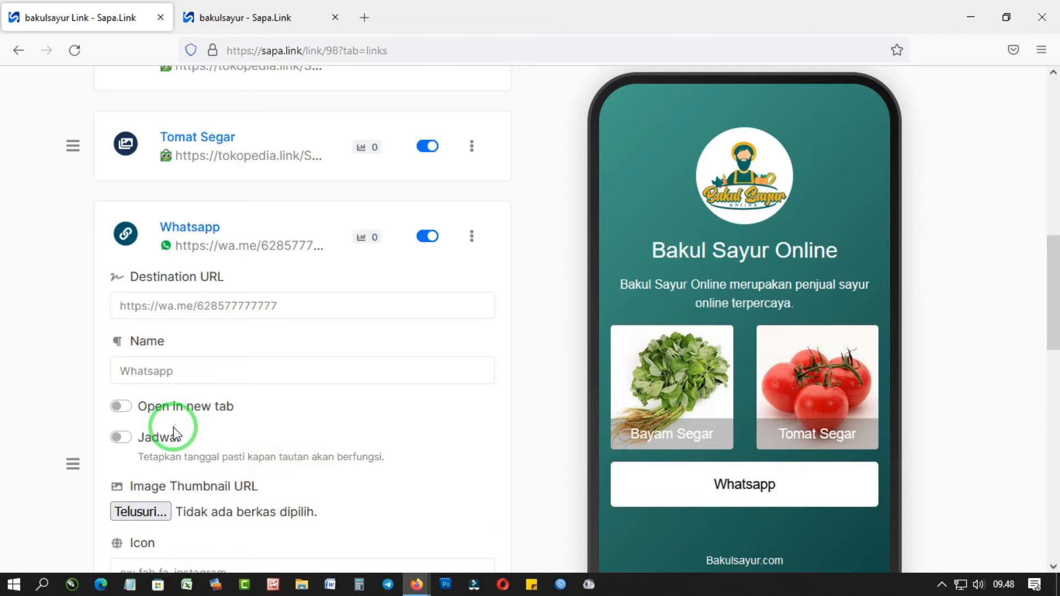
scroll(178, 428, "down", 2)
scroll(181, 428, "down", 2)
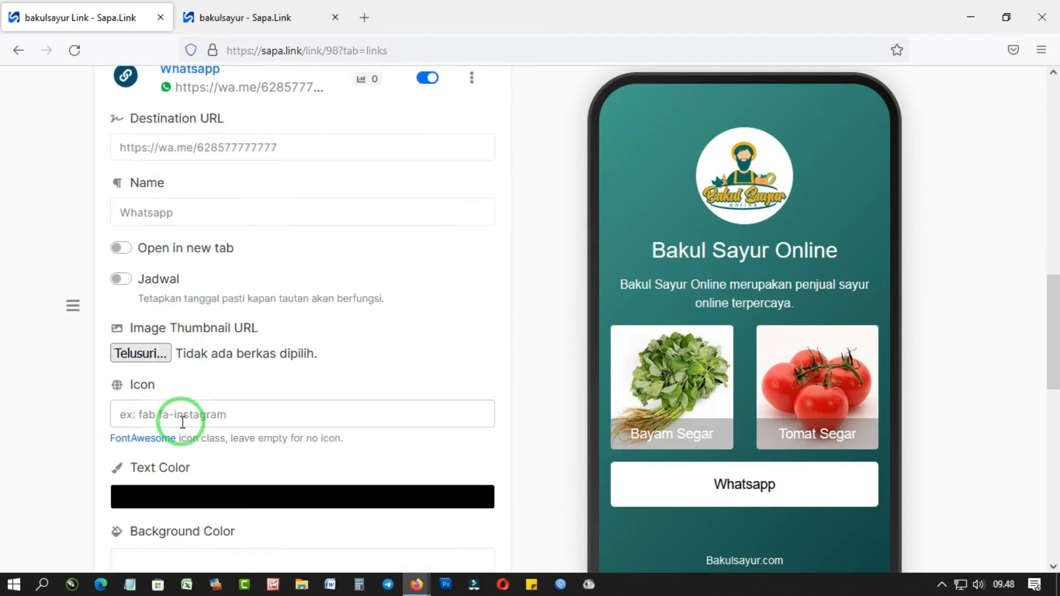
left_click(160, 358)
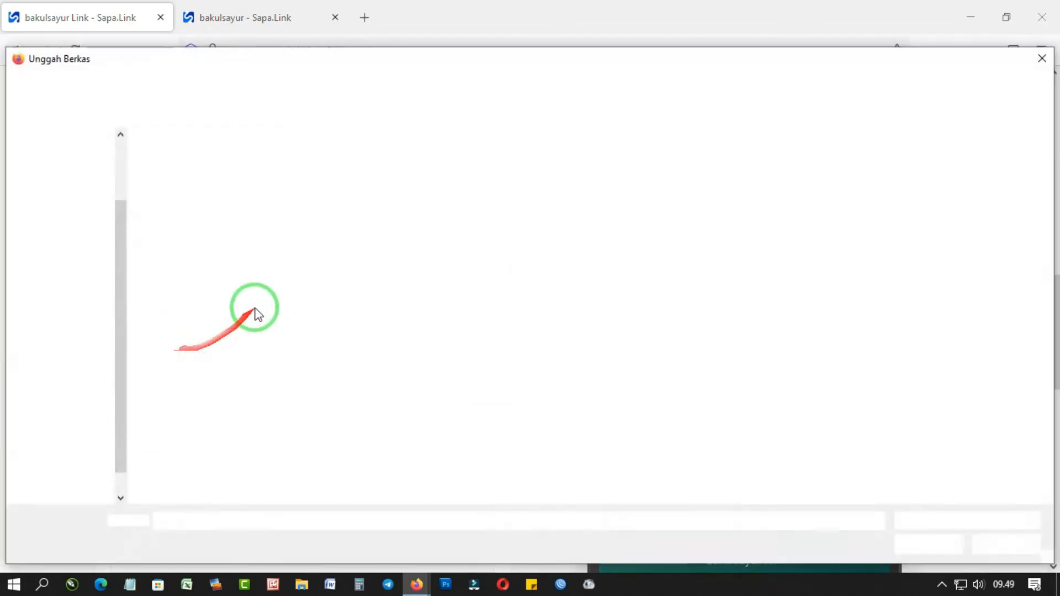
double_click(492, 267)
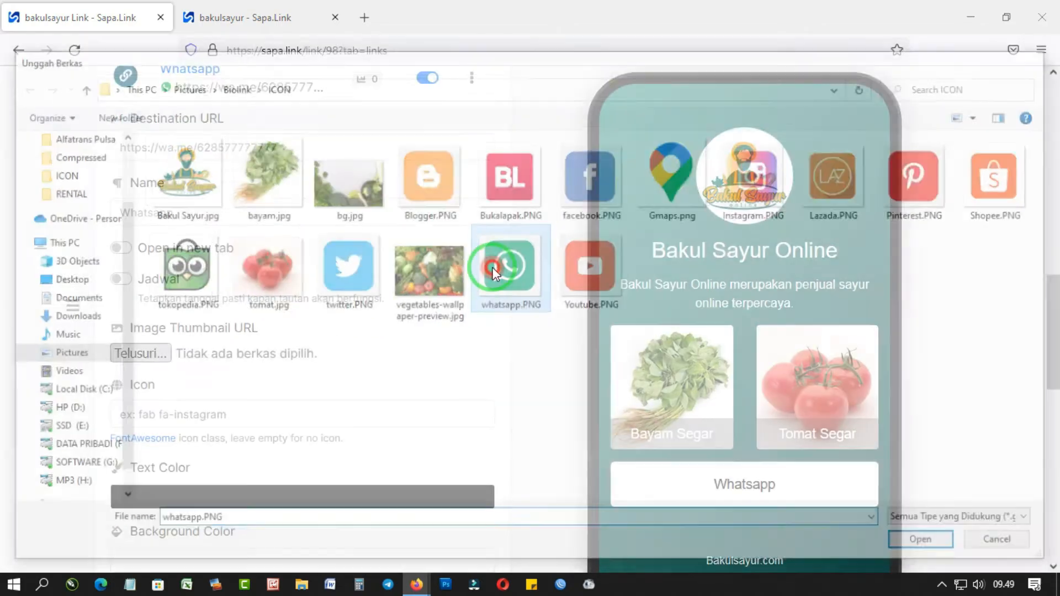
Set the Whatsapp link block's text color to a dark teal in the color picker.
scroll(273, 391, "down", 4)
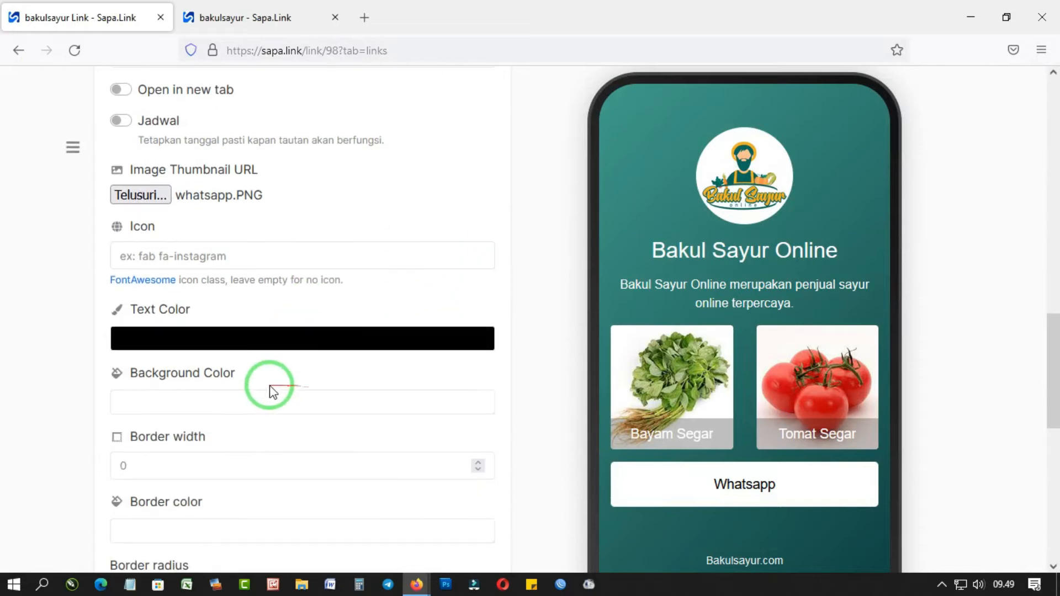
left_click(219, 348)
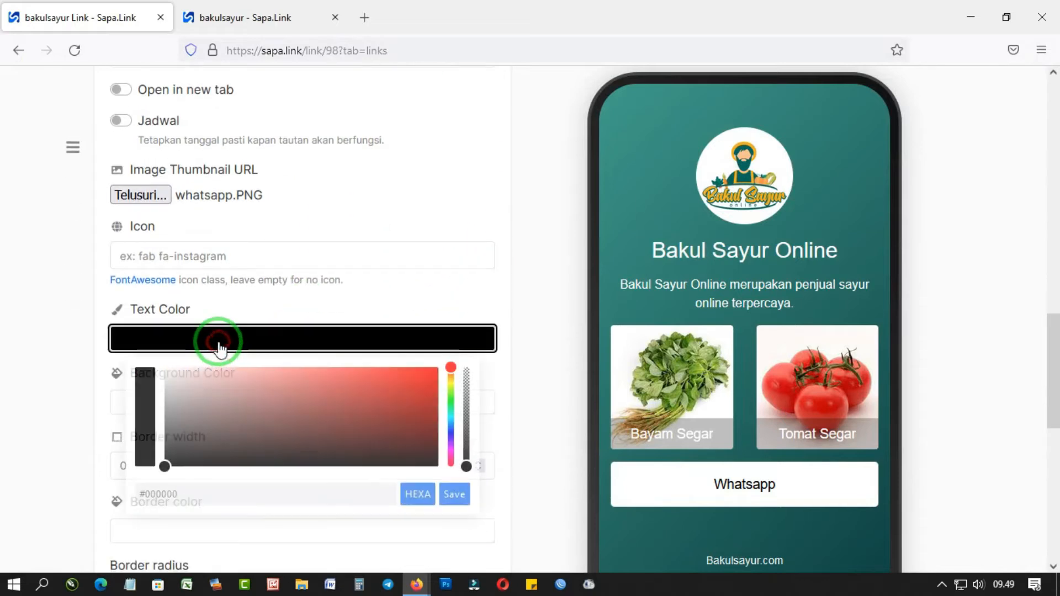
left_click(450, 415)
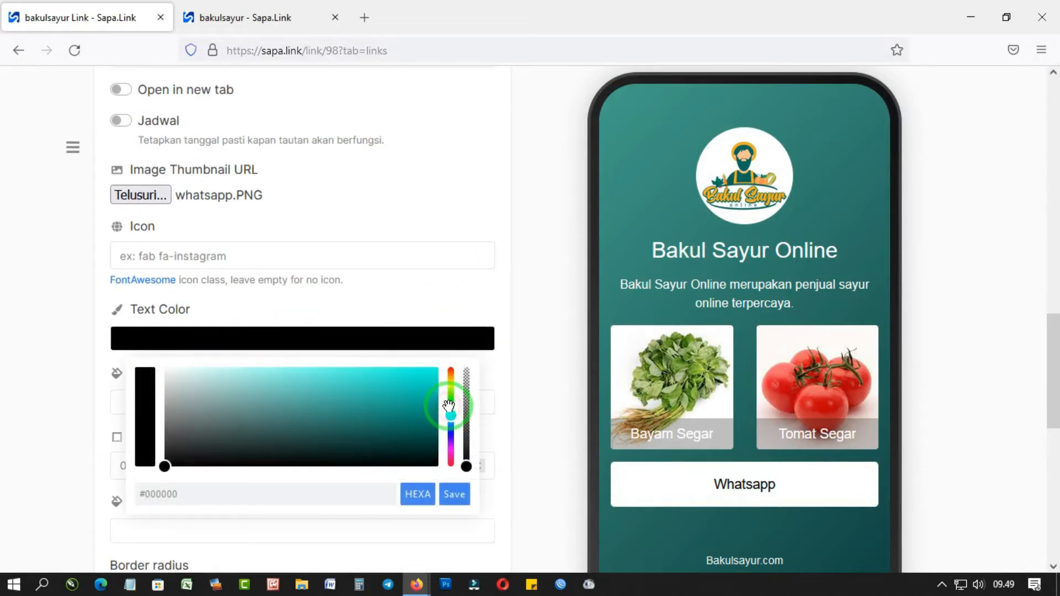
left_click(450, 407)
mouse_move(436, 410)
left_mouse_down()
mouse_move(440, 422)
mouse_move(454, 416)
left_mouse_up()
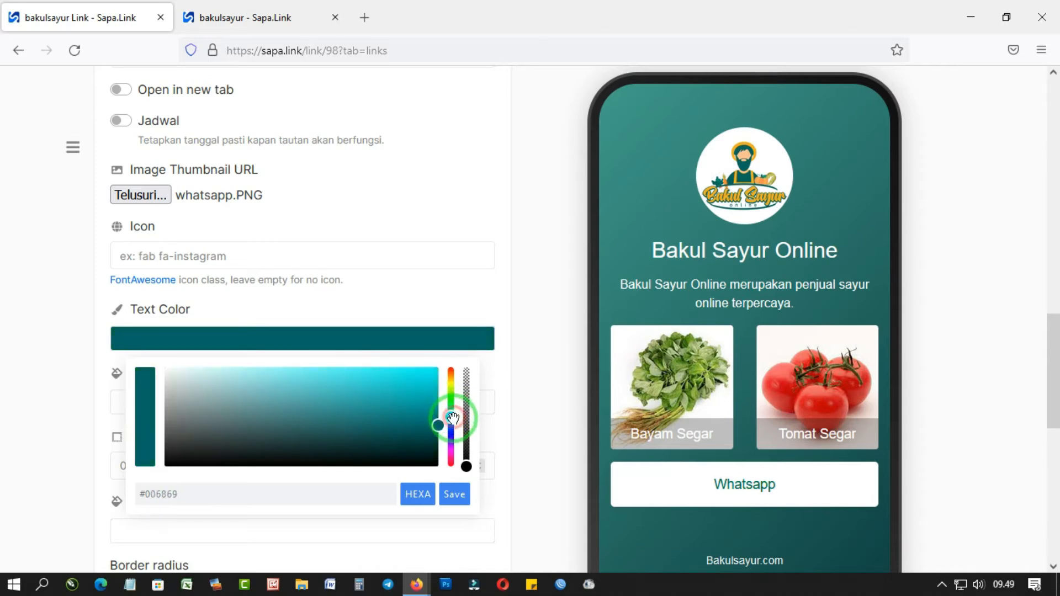
left_click(493, 408)
scroll(490, 405, "down", 2)
left_click(471, 450)
left_click(504, 402)
Try other background colors for the Whatsapp block and return it to white, #FFFFFF.
left_click(322, 335)
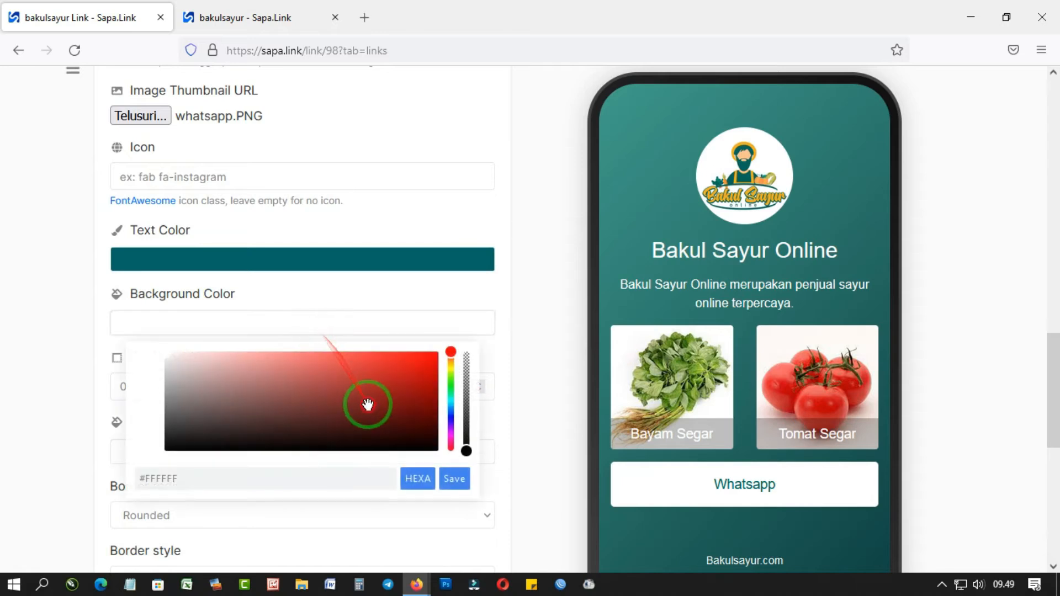
left_click(427, 384)
left_click_drag(390, 409, 150, 338)
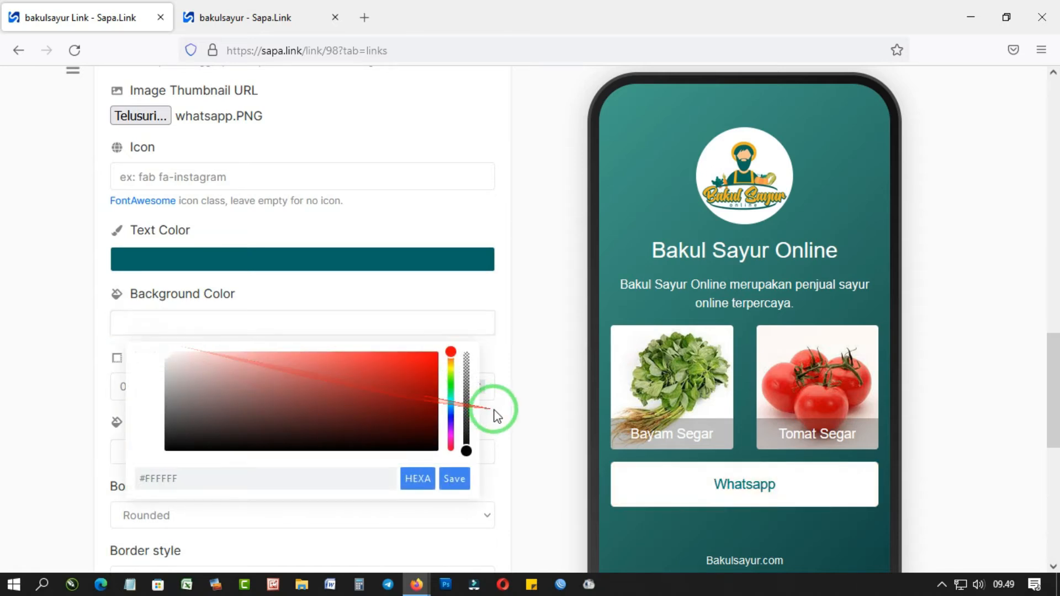
left_click(513, 396)
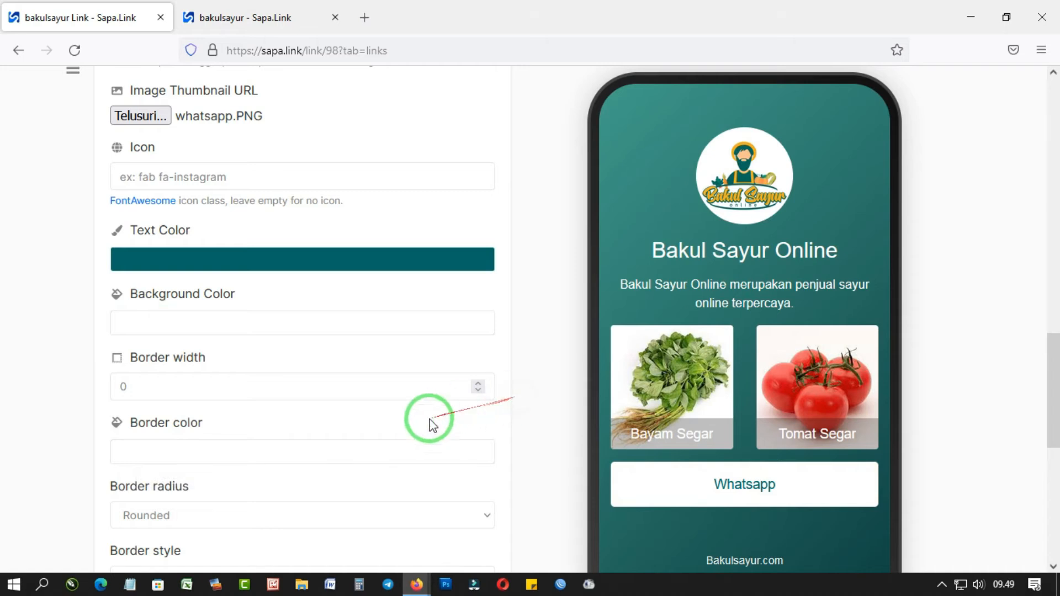
Try the border radius options on the Whatsapp block and set it to Round.
left_click(245, 393)
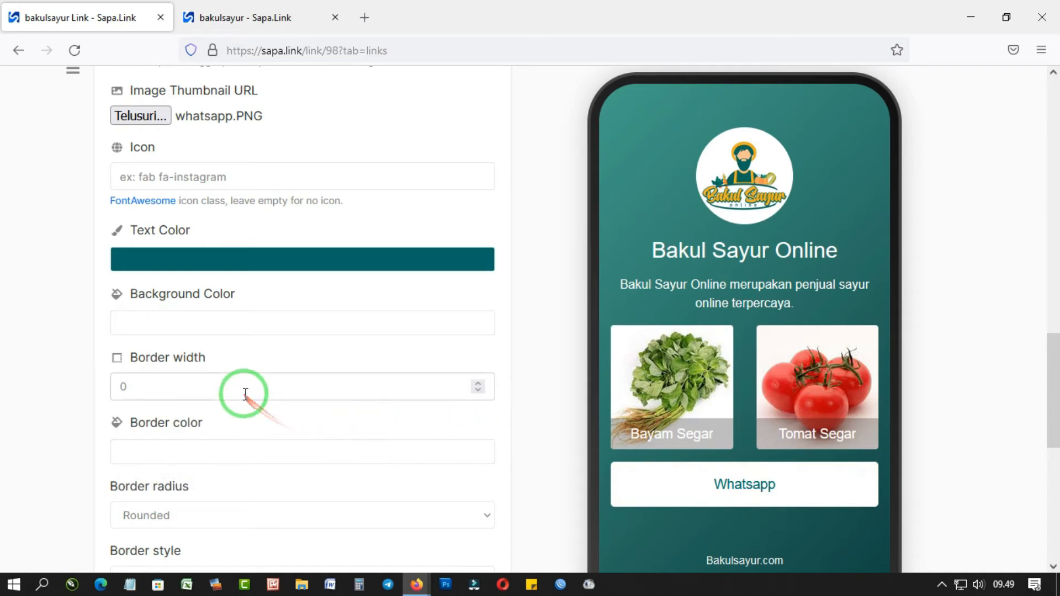
scroll(245, 442, "down", 2)
left_click(232, 435)
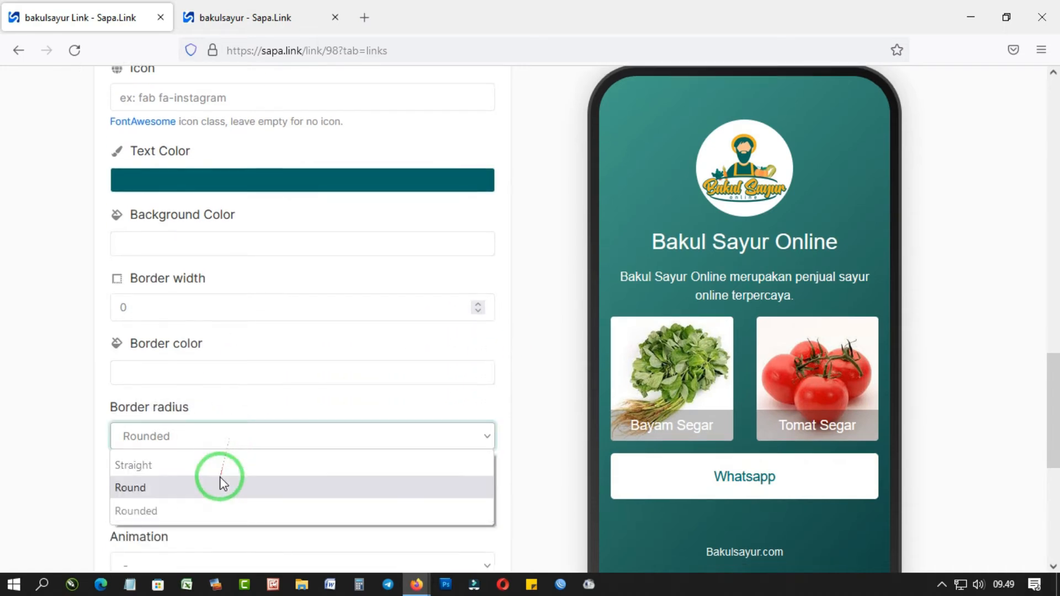
left_click(221, 465)
left_click(235, 438)
left_click(230, 466)
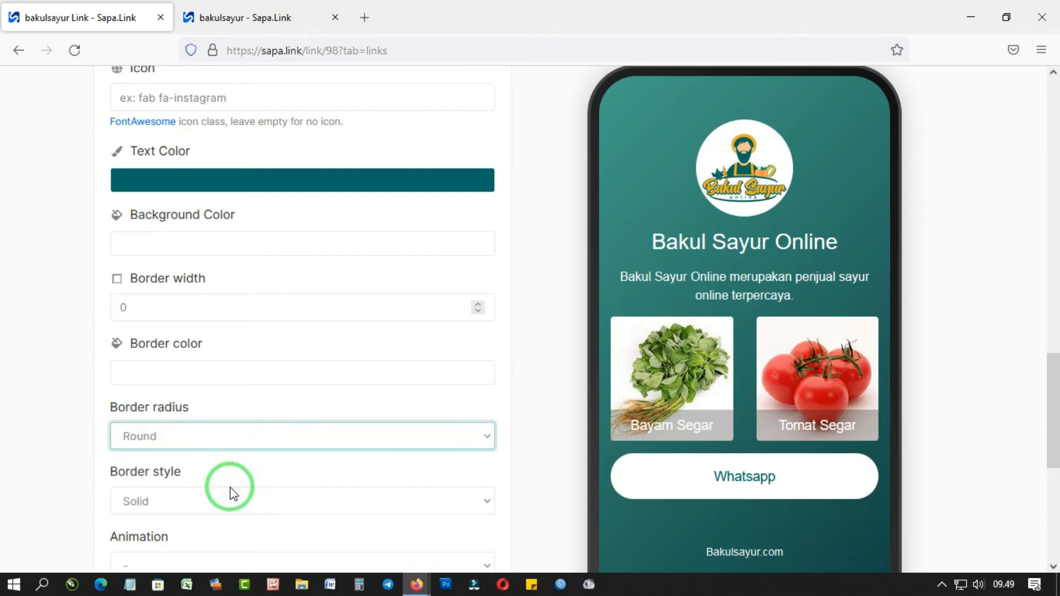
Set the Whatsapp block's animation to shakeX.
scroll(231, 493, "down", 2)
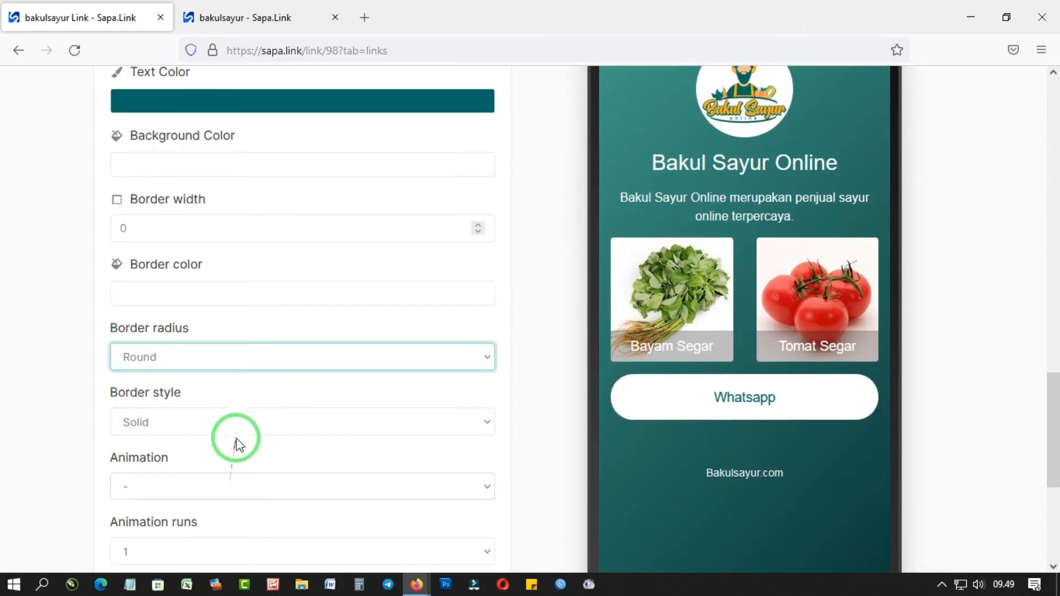
left_click(227, 488)
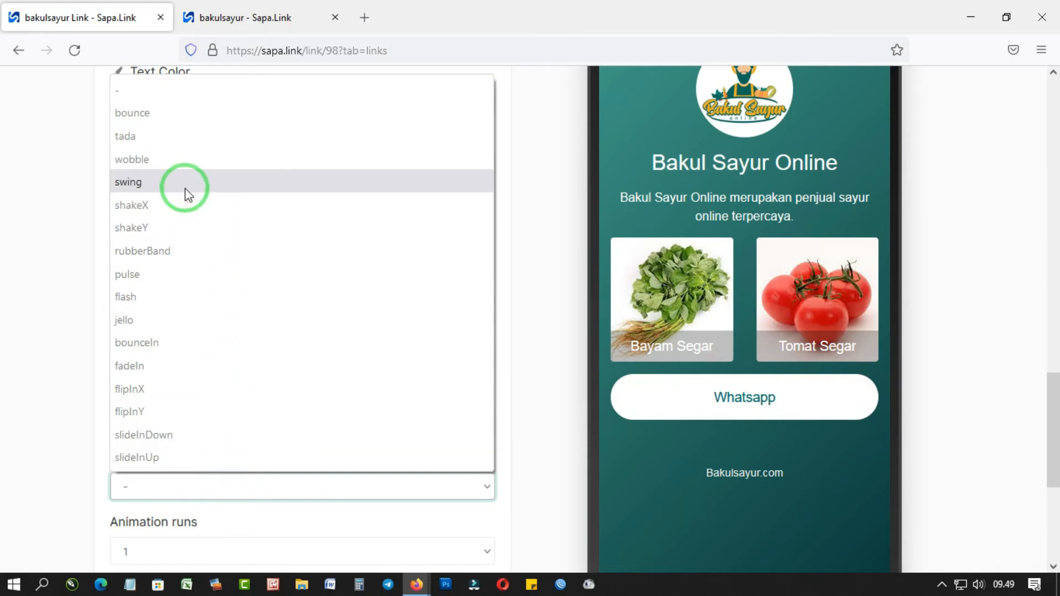
left_click(180, 205)
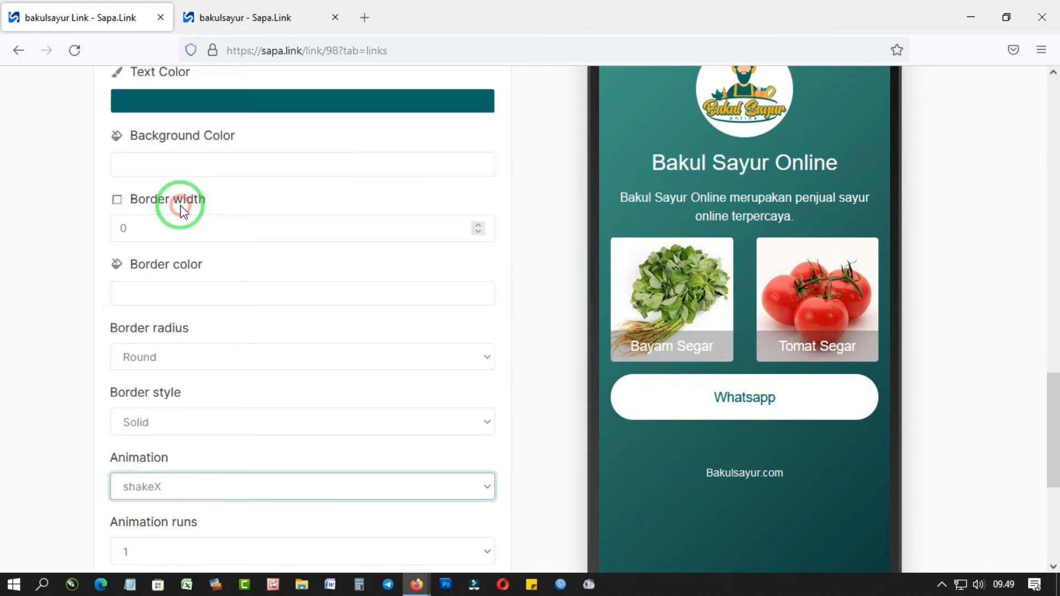
Set the Whatsapp block's animation runs to Infinite and save the block's changes.
scroll(297, 420, "down", 2)
left_click(260, 474)
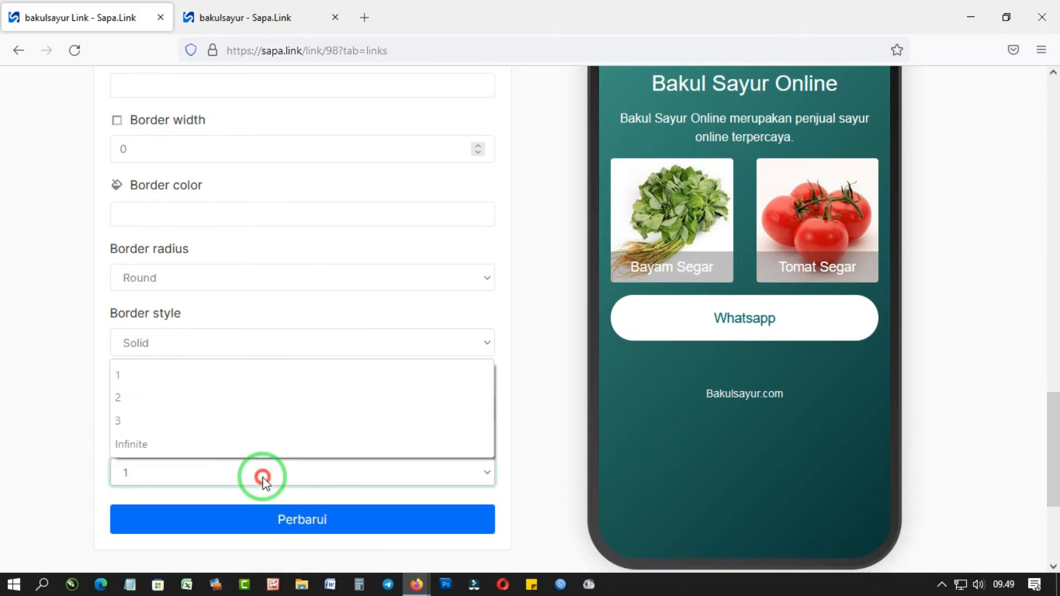
left_click(227, 448)
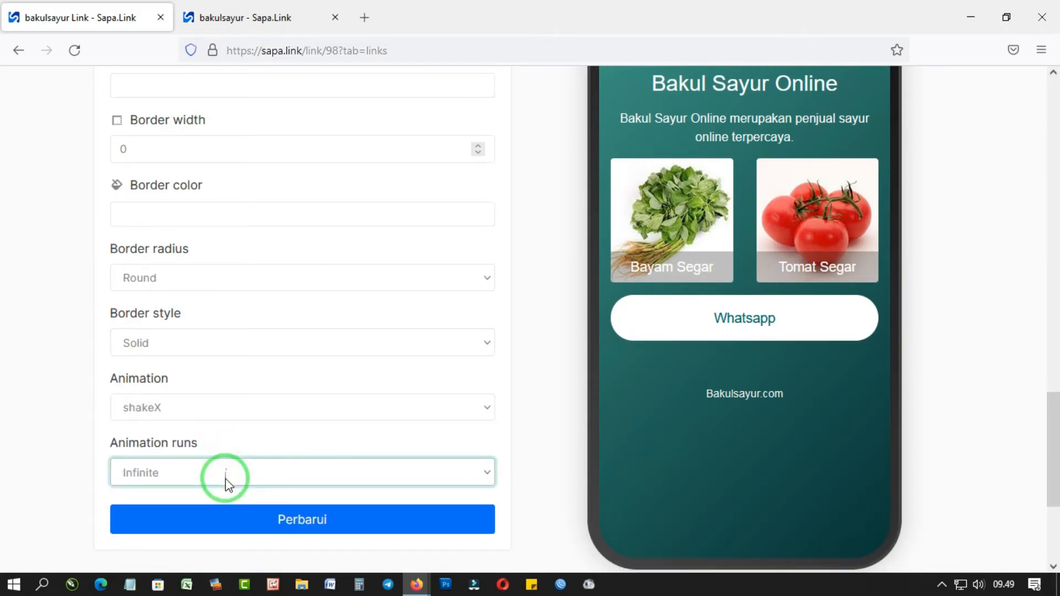
left_click(225, 479)
left_click(215, 425)
left_click(203, 481)
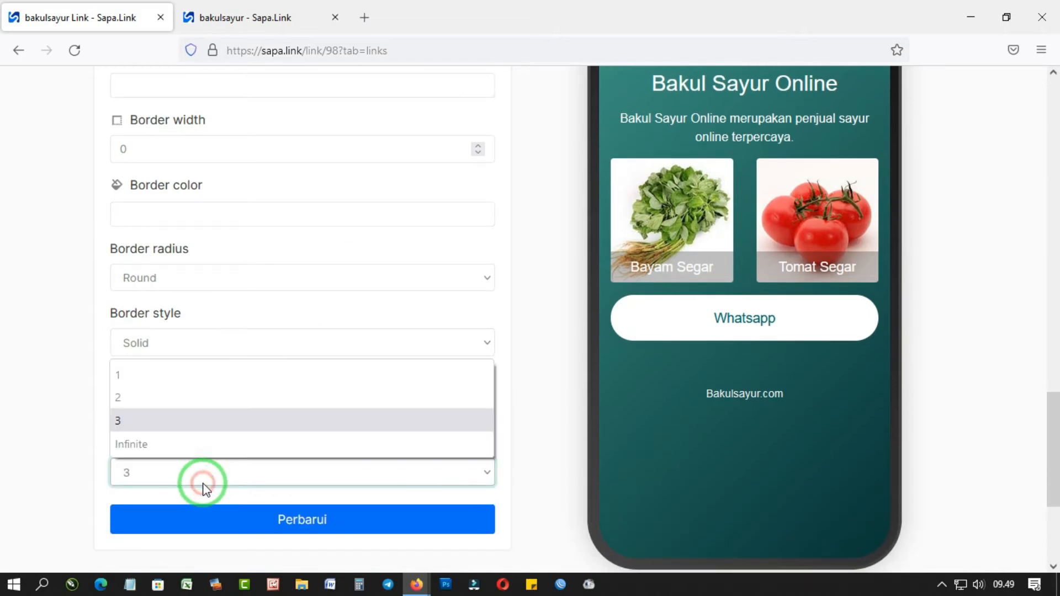
left_click(206, 444)
left_click(206, 515)
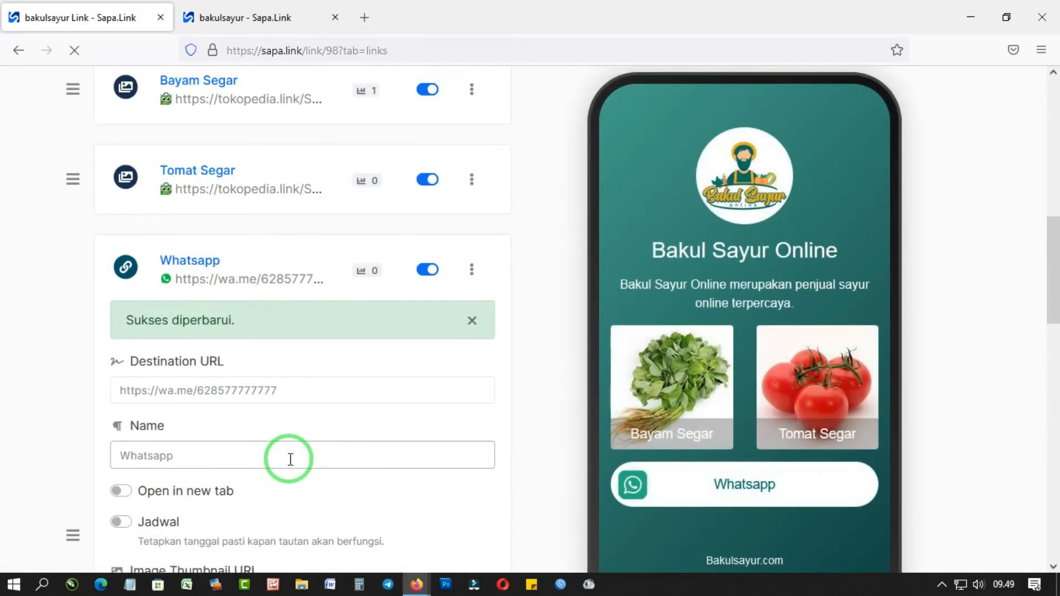
Set the Whatsapp block's border radius to Rounded and save the update.
scroll(290, 460, "down", 2)
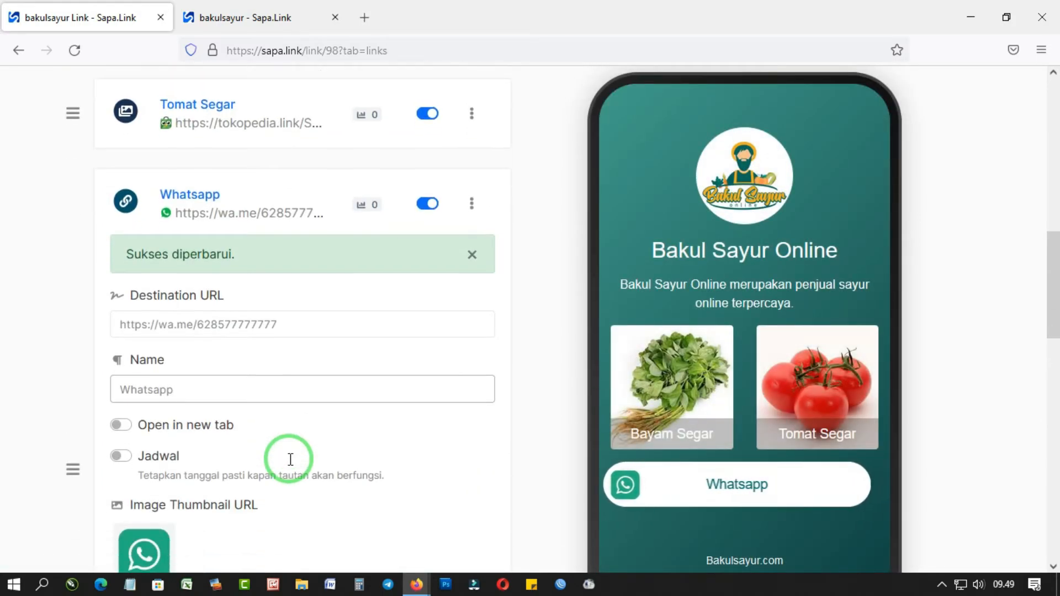
scroll(291, 459, "down", 2)
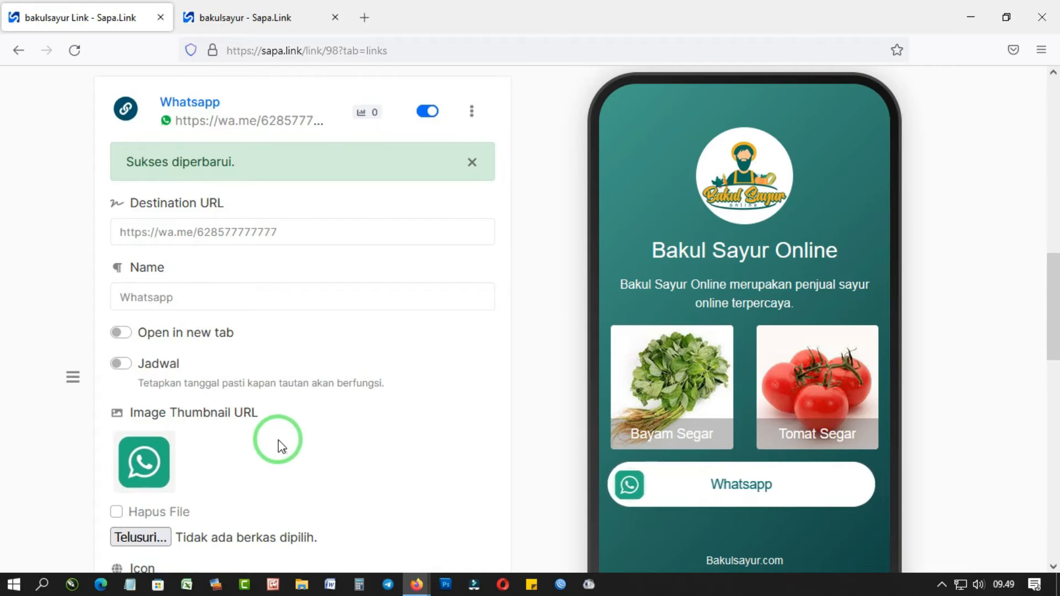
scroll(276, 438, "down", 4)
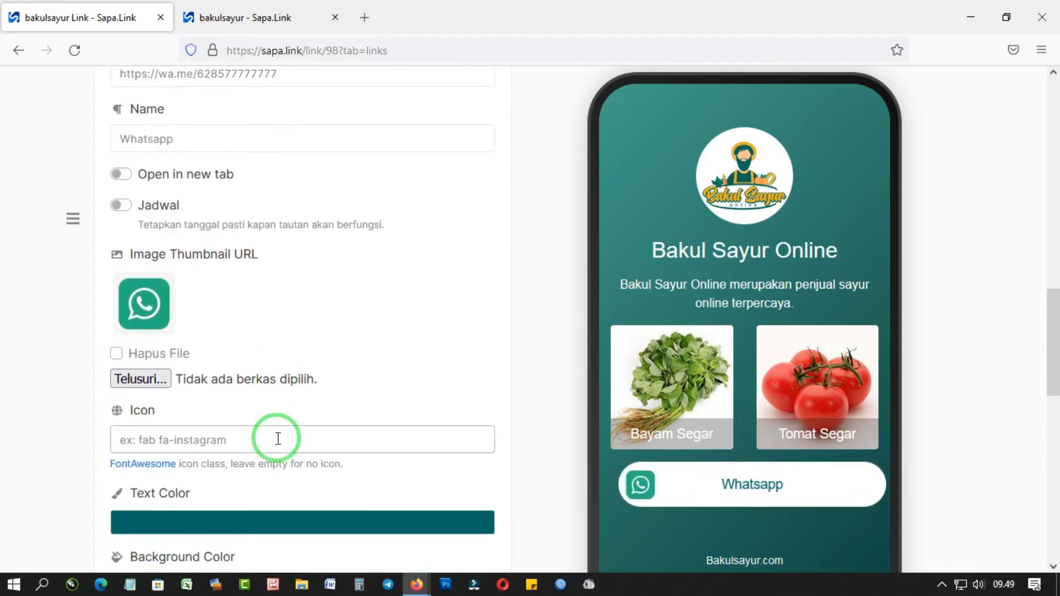
scroll(271, 430, "up", 2)
scroll(264, 421, "down", 6)
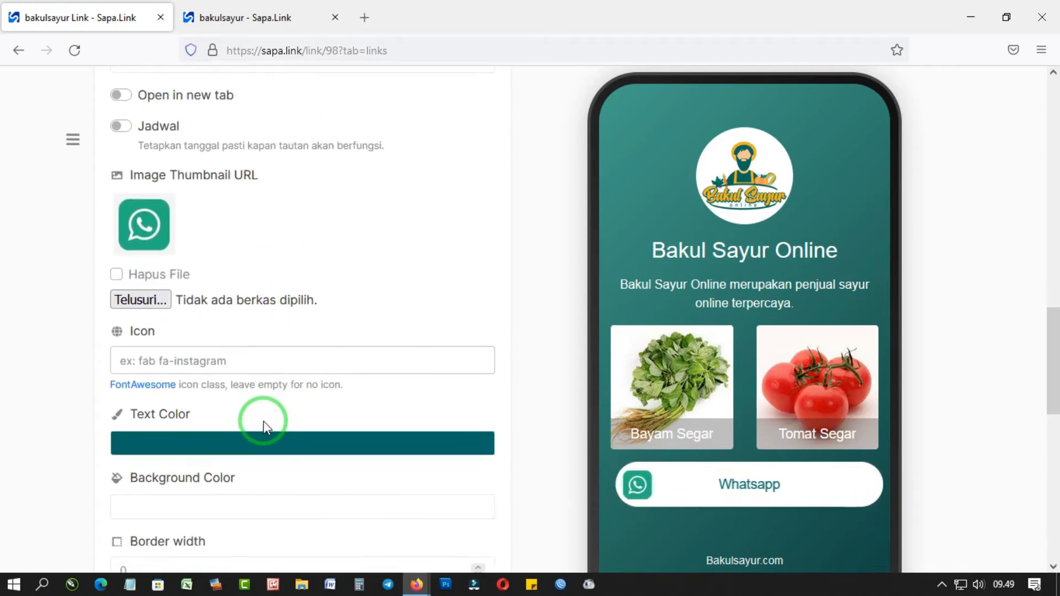
scroll(265, 425, "down", 4)
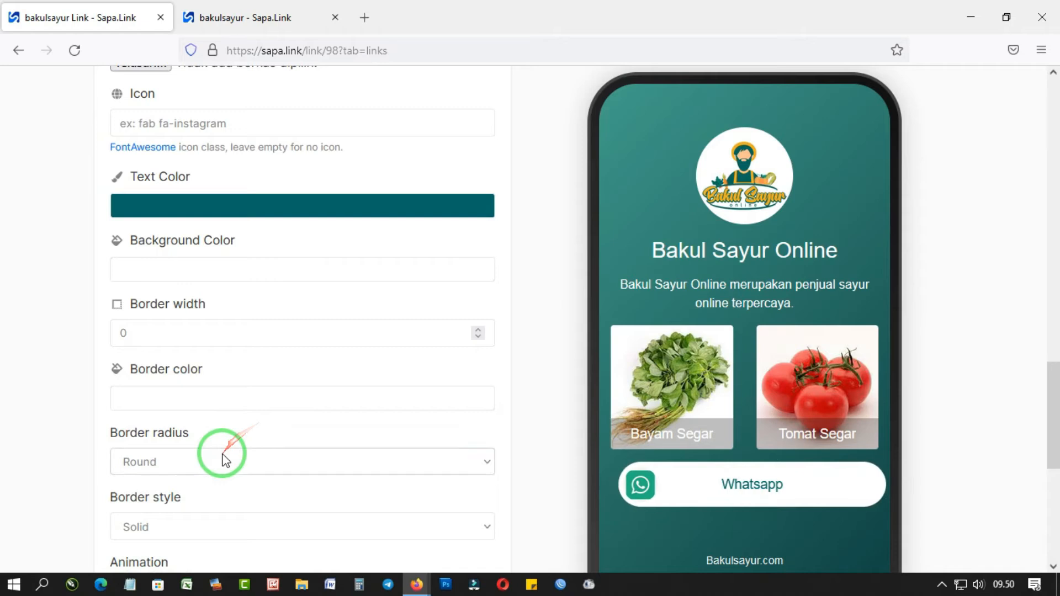
left_click(223, 460)
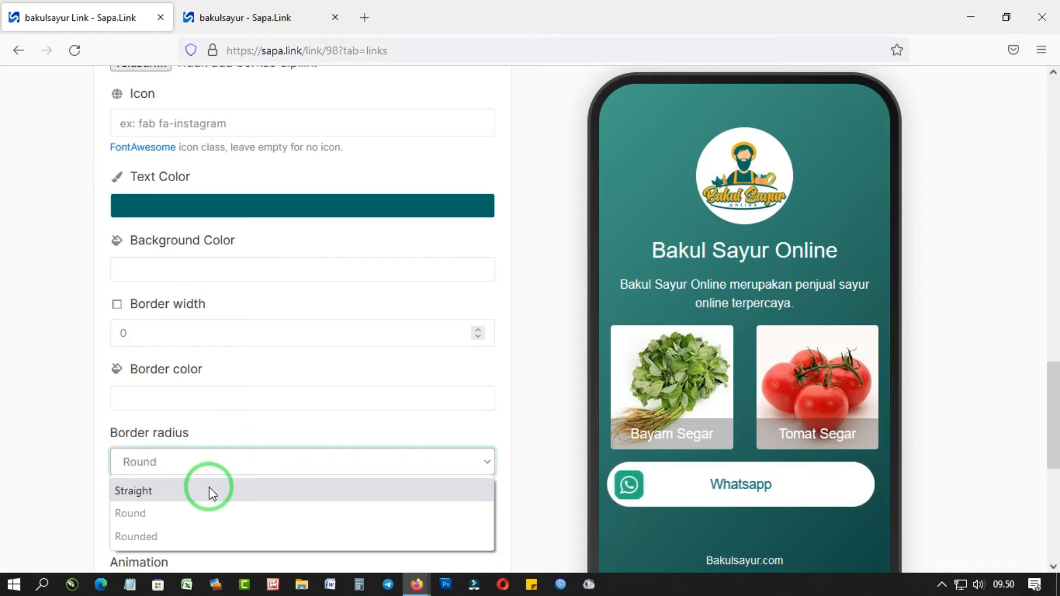
left_click(194, 532)
scroll(193, 497, "down", 4)
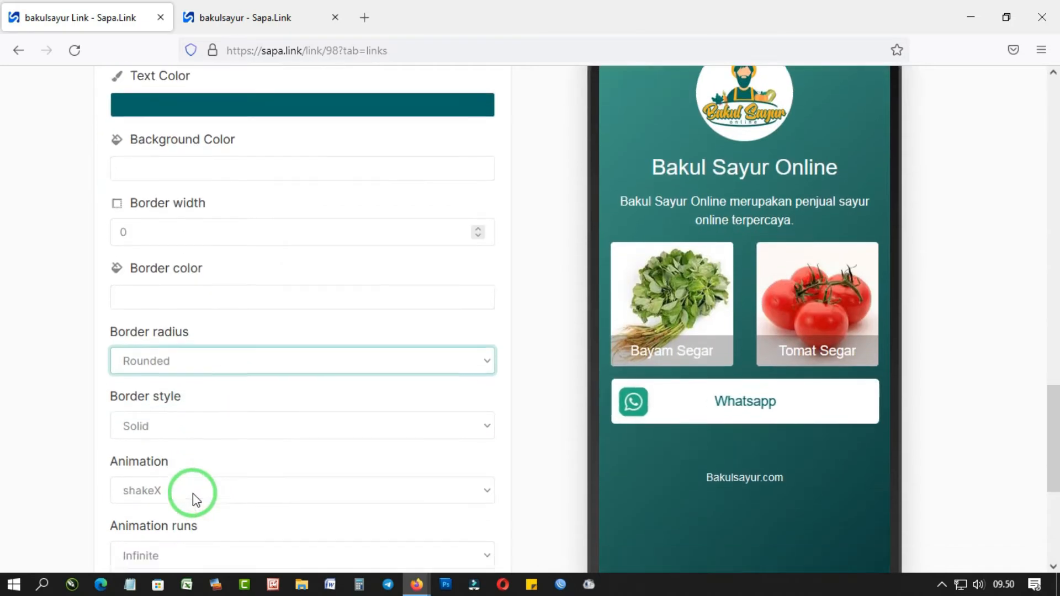
left_click(194, 532)
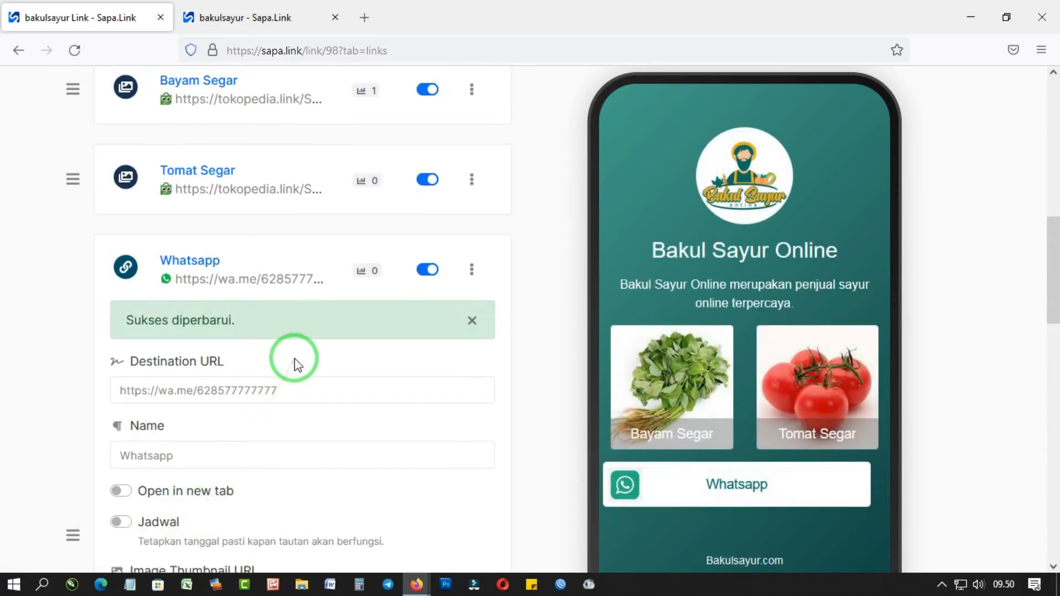
Collapse the Whatsapp block's settings and duplicate the block.
scroll(298, 365, "down", 3)
scroll(298, 351, "down", 3)
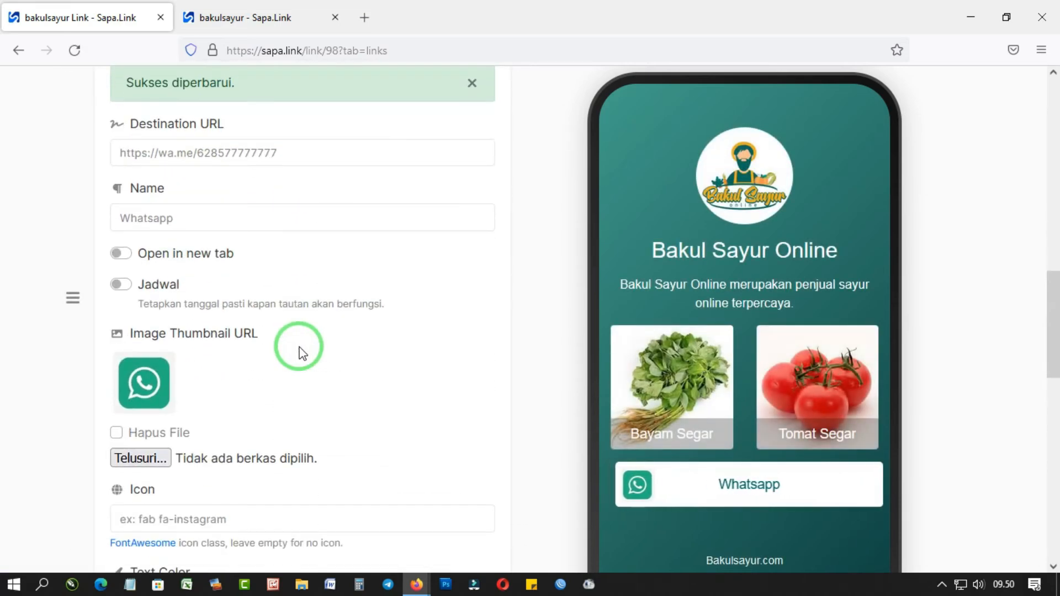
scroll(299, 354, "up", 3)
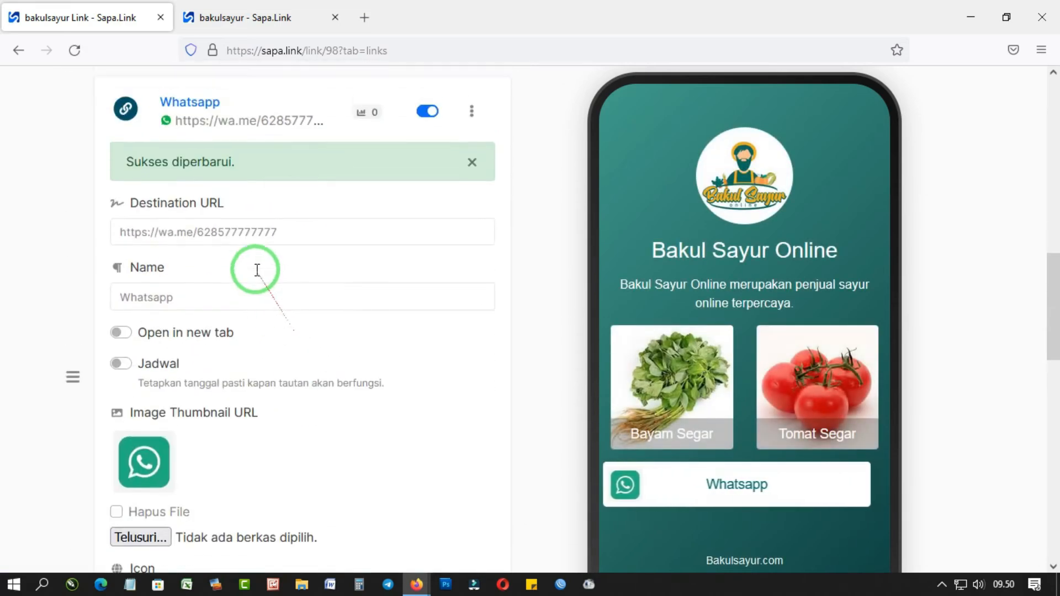
left_click(213, 110)
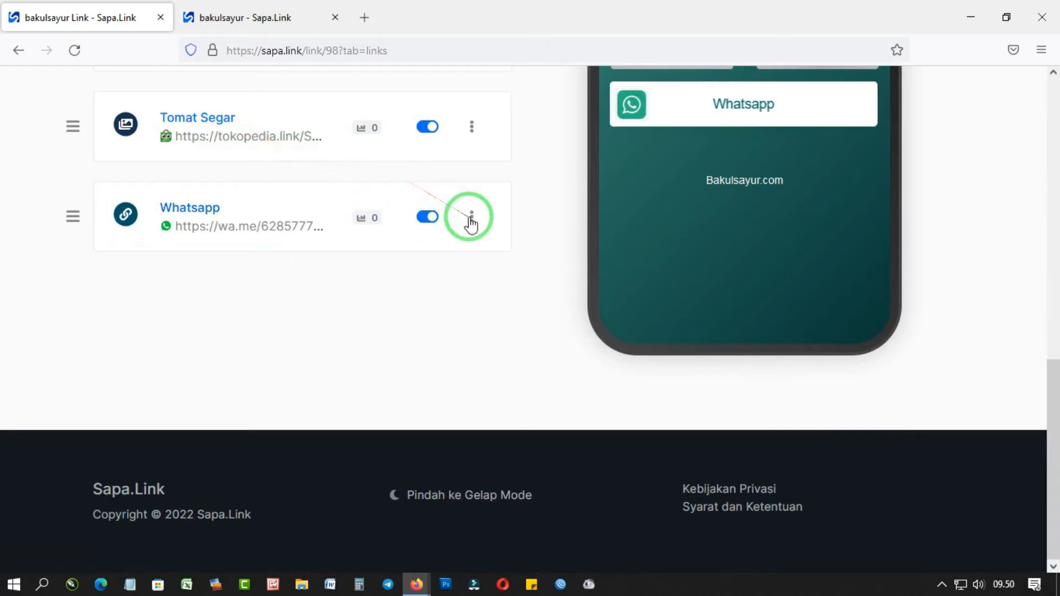
left_click(471, 221)
left_click(439, 302)
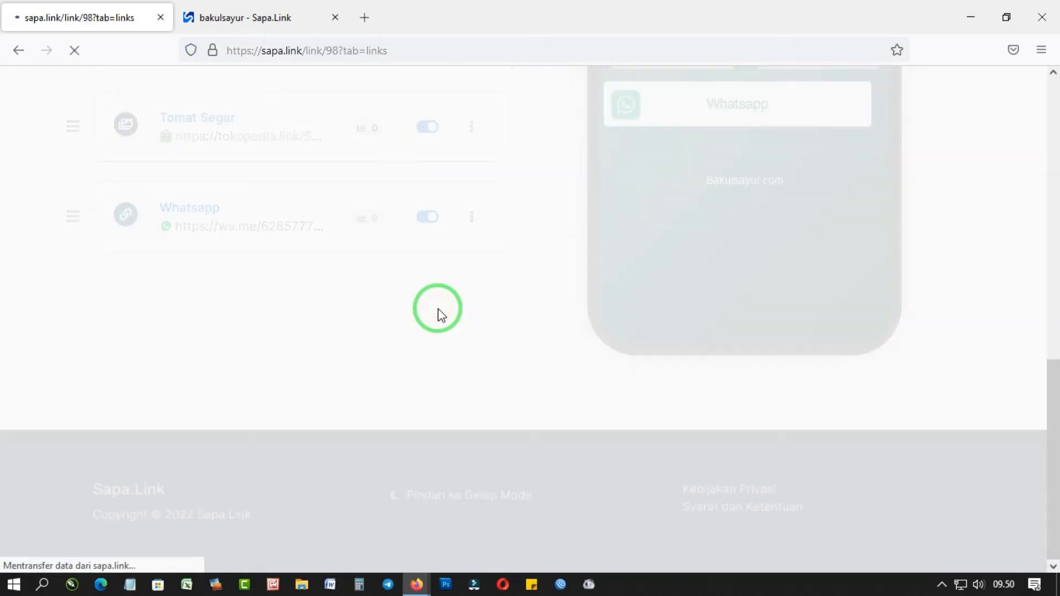
scroll(441, 314, "down", 8)
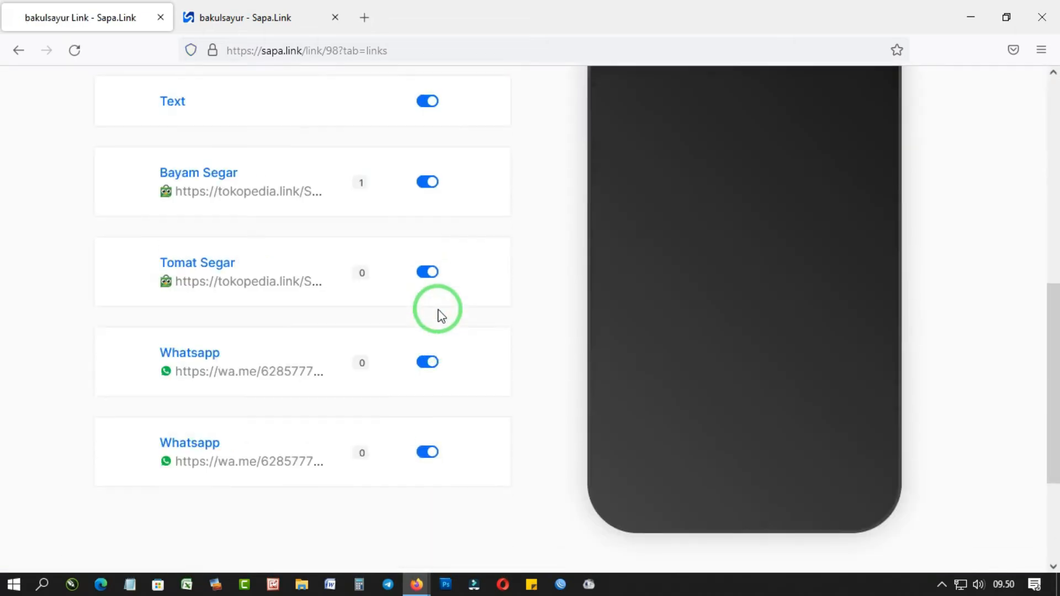
scroll(450, 327, "down", 3)
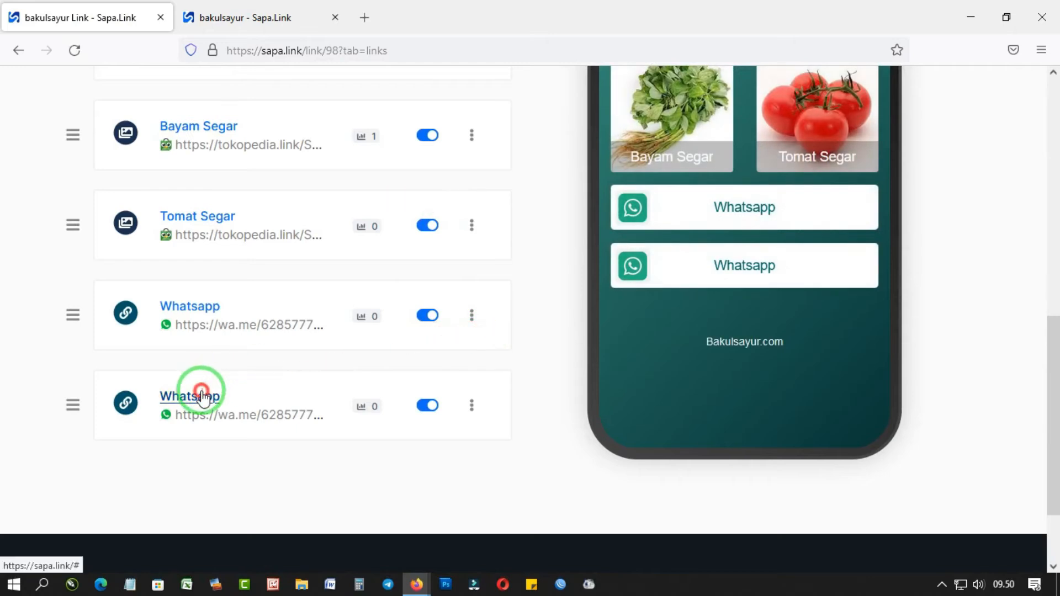
left_click(202, 395)
scroll(284, 359, "down", 3)
left_click_drag(292, 395, 88, 367)
key("BackSpace")
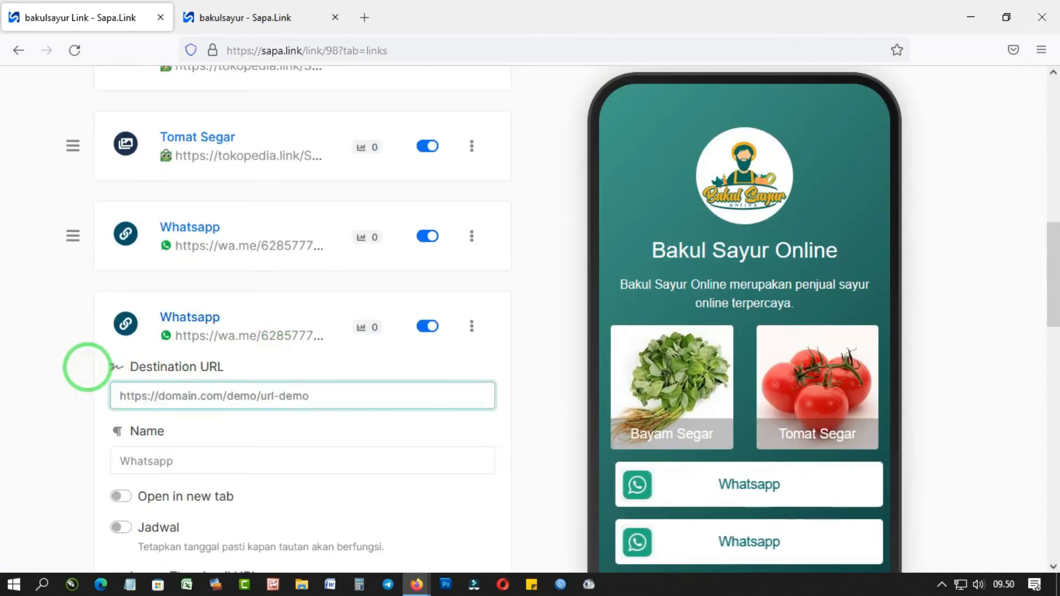
left_click(141, 394)
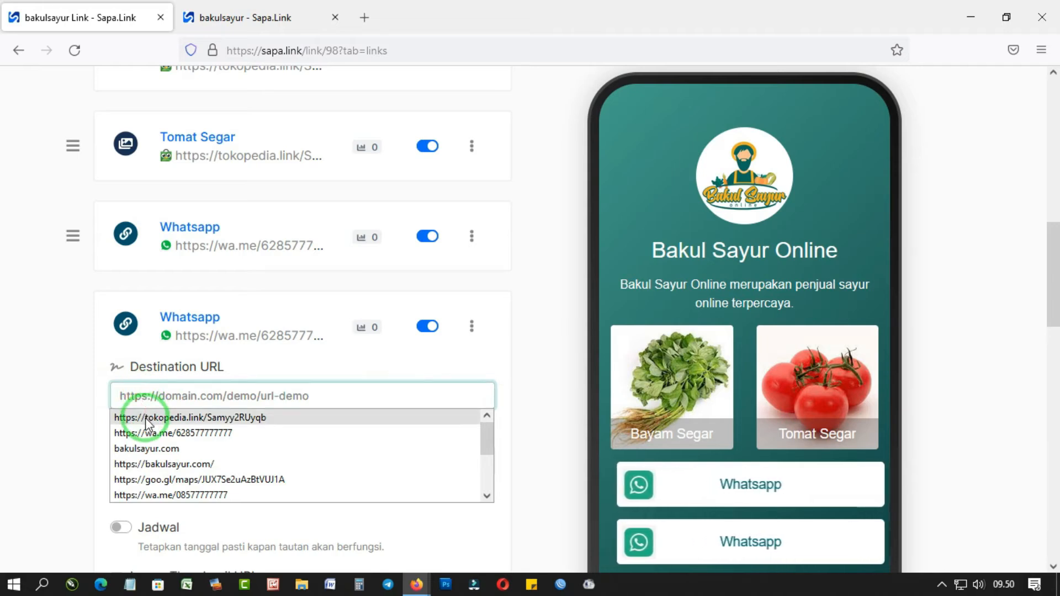
left_click(147, 418)
Rename the duplicated Whatsapp block to Tokopedia.
scroll(147, 424, "down", 2)
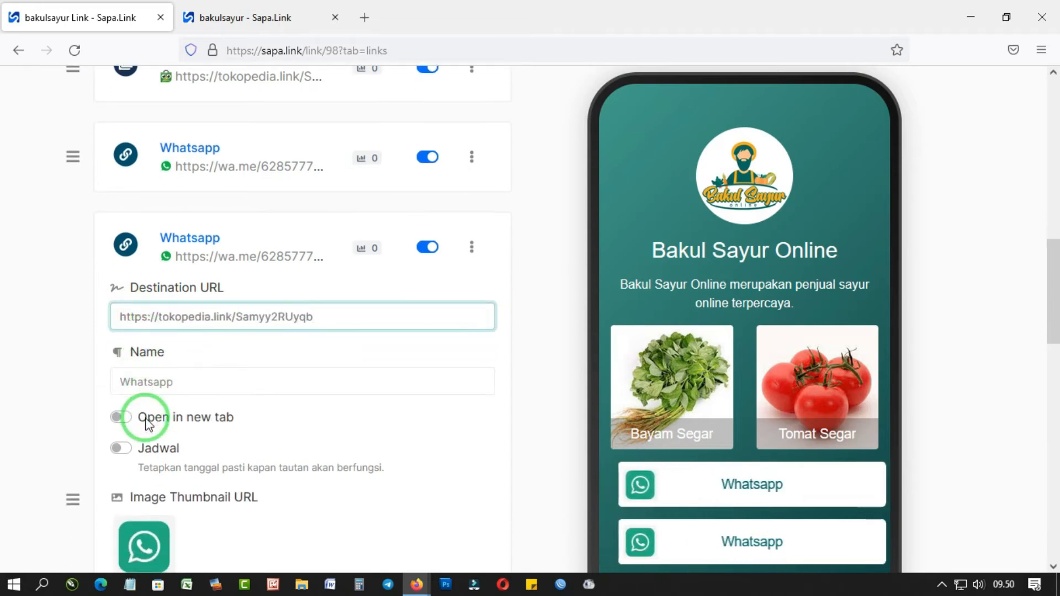
double_click(157, 382)
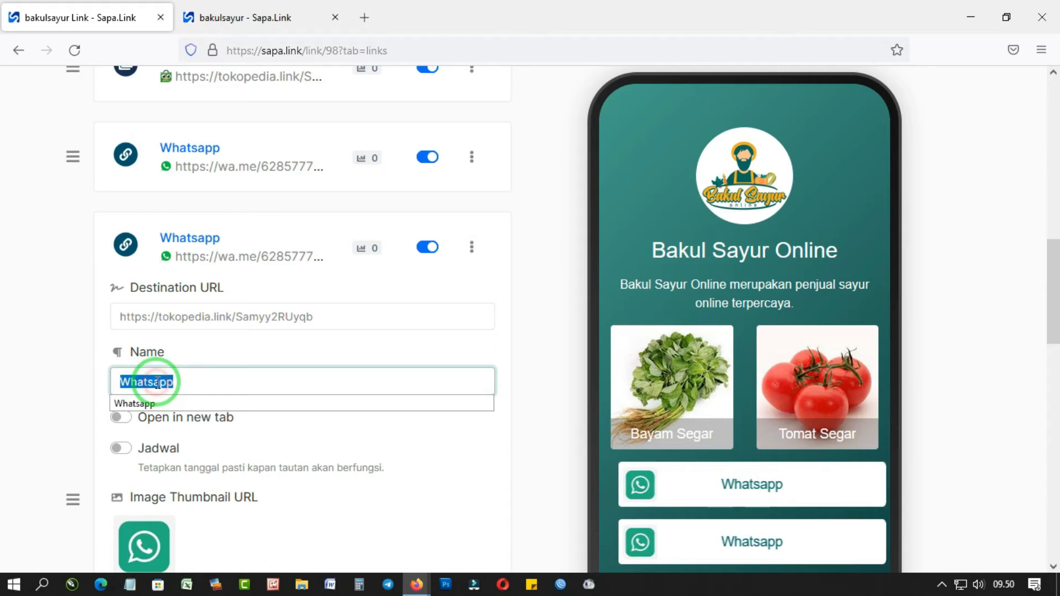
type("Tokope")
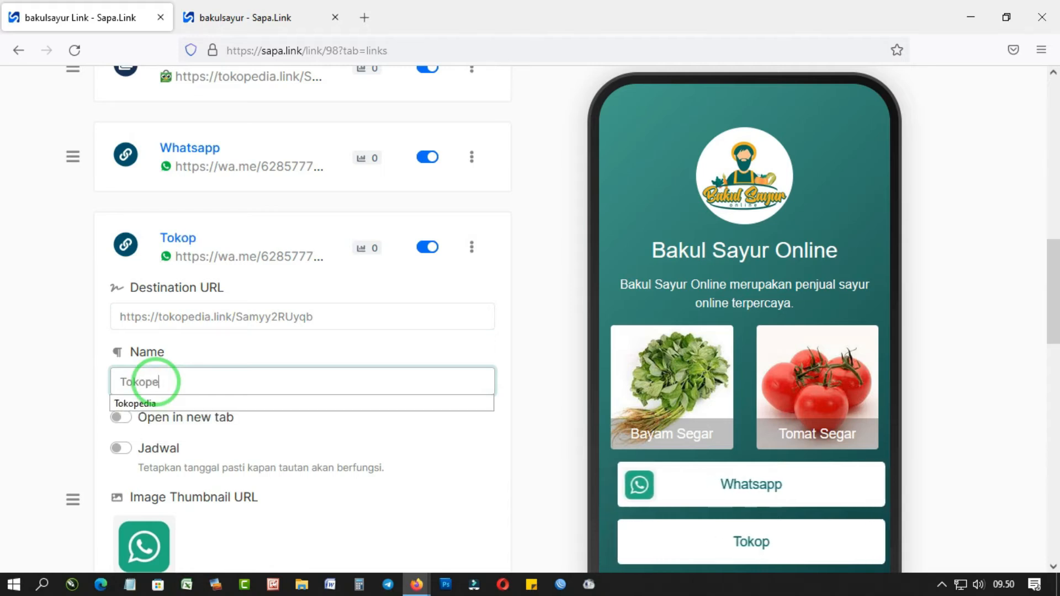
left_click(76, 395)
Choose tokopedia.PNG from the ICON folder as the Tokopedia block's thumbnail image.
scroll(100, 398, "down", 3)
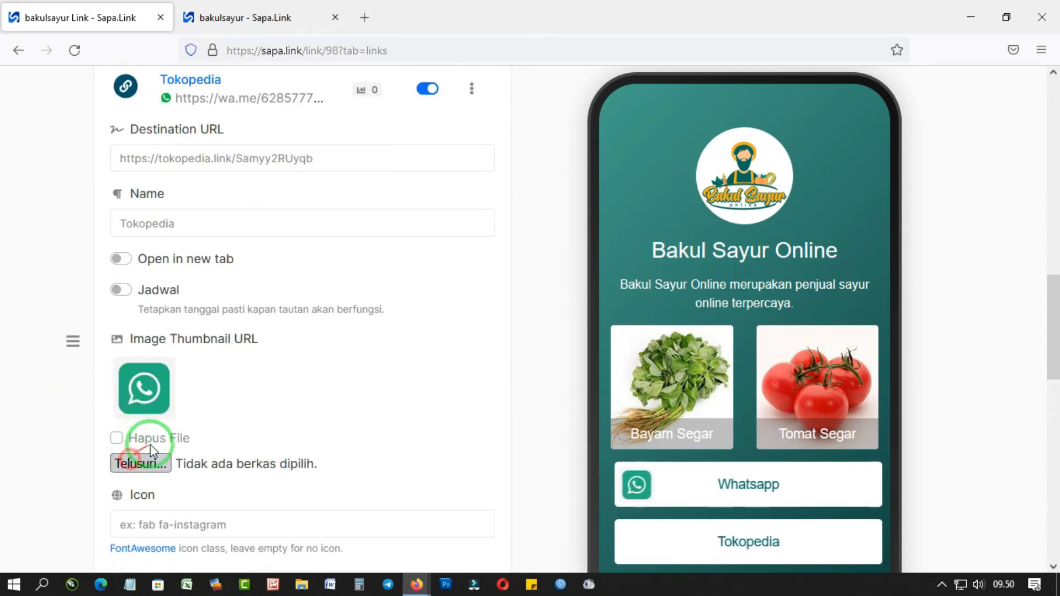
left_click(148, 458)
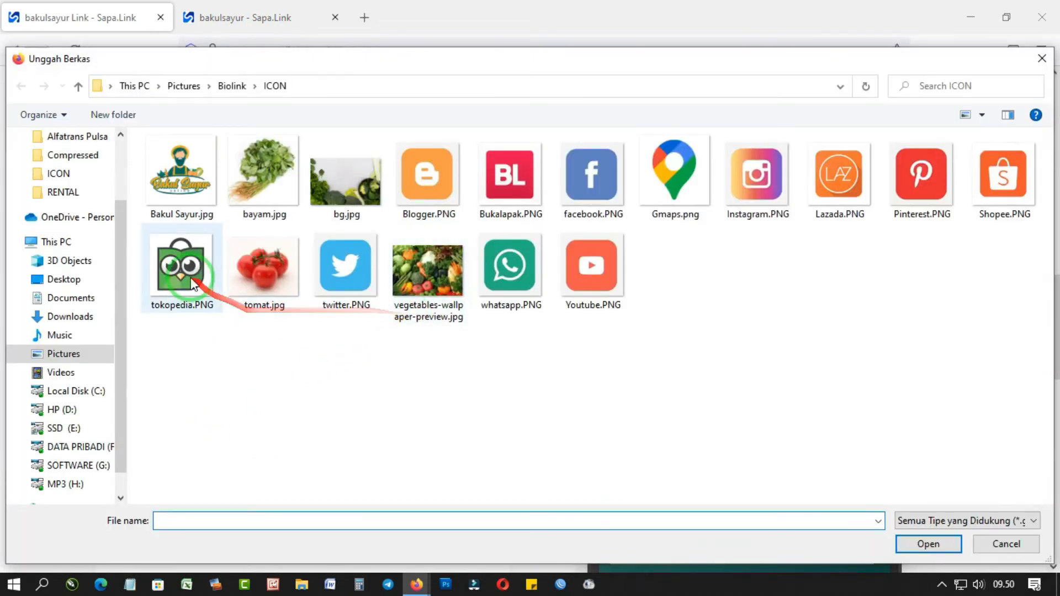
double_click(193, 284)
Set the Tokopedia block's animation to none ("-") and save the block's changes.
scroll(260, 381, "down", 3)
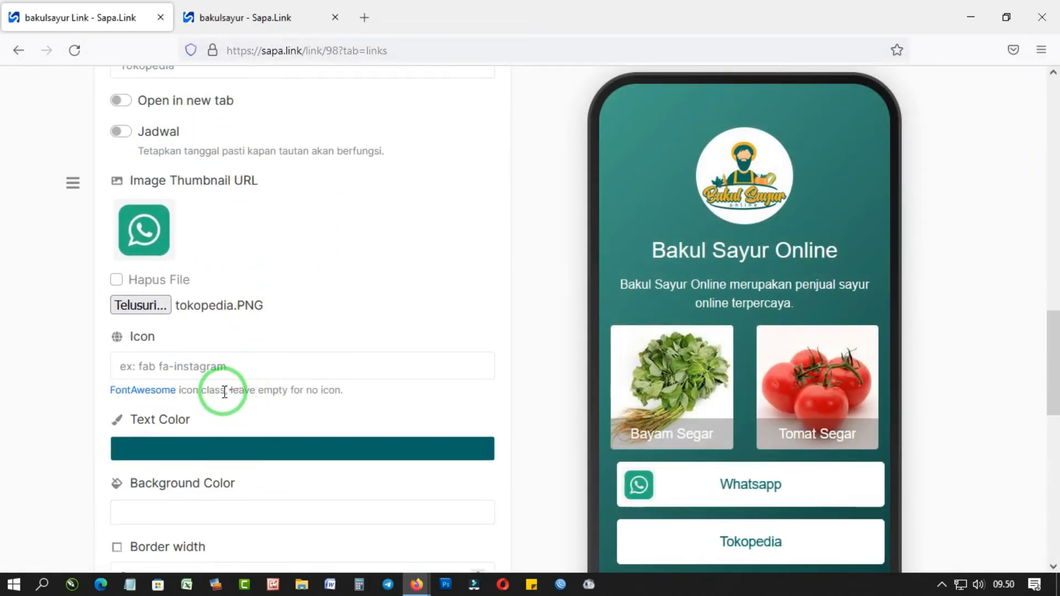
scroll(205, 430, "down", 2)
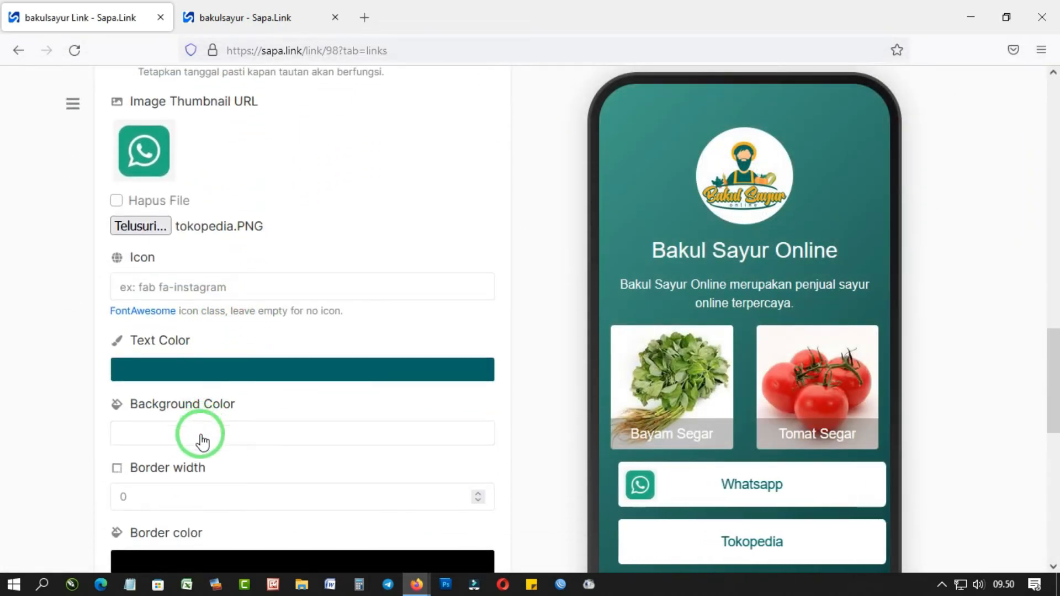
scroll(202, 447, "down", 3)
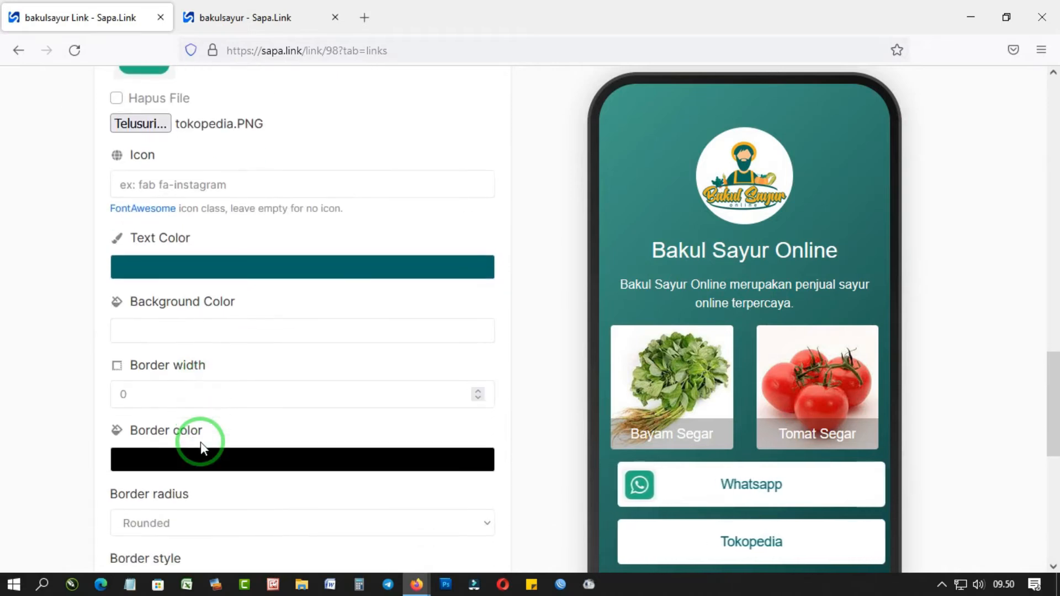
scroll(196, 431, "up", 1)
scroll(194, 423, "up", 2)
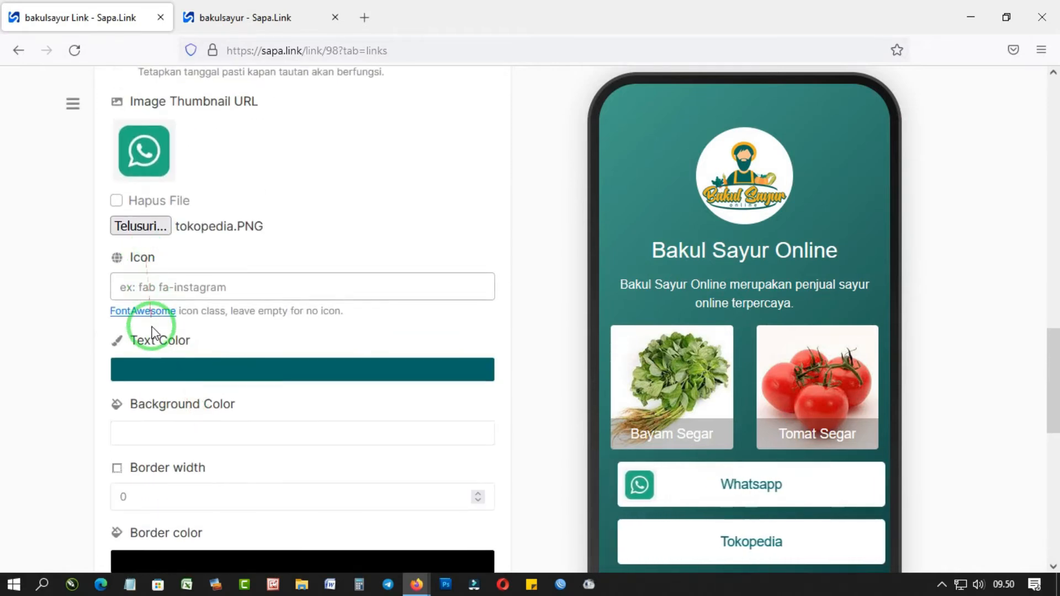
scroll(152, 346, "down", 6)
scroll(168, 369, "down", 1)
left_click(180, 437)
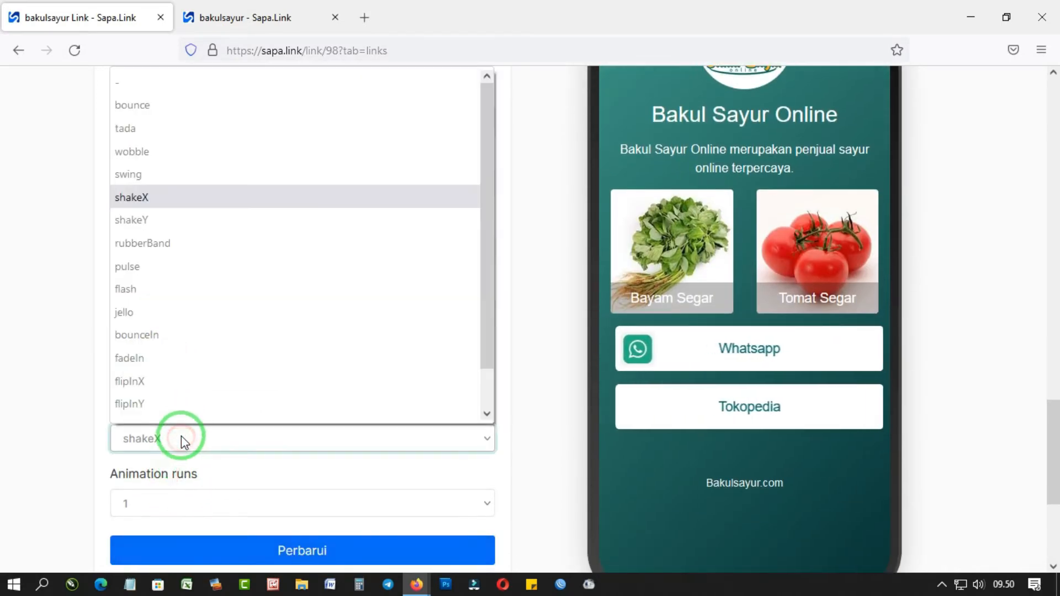
left_click(173, 88)
left_click(156, 551)
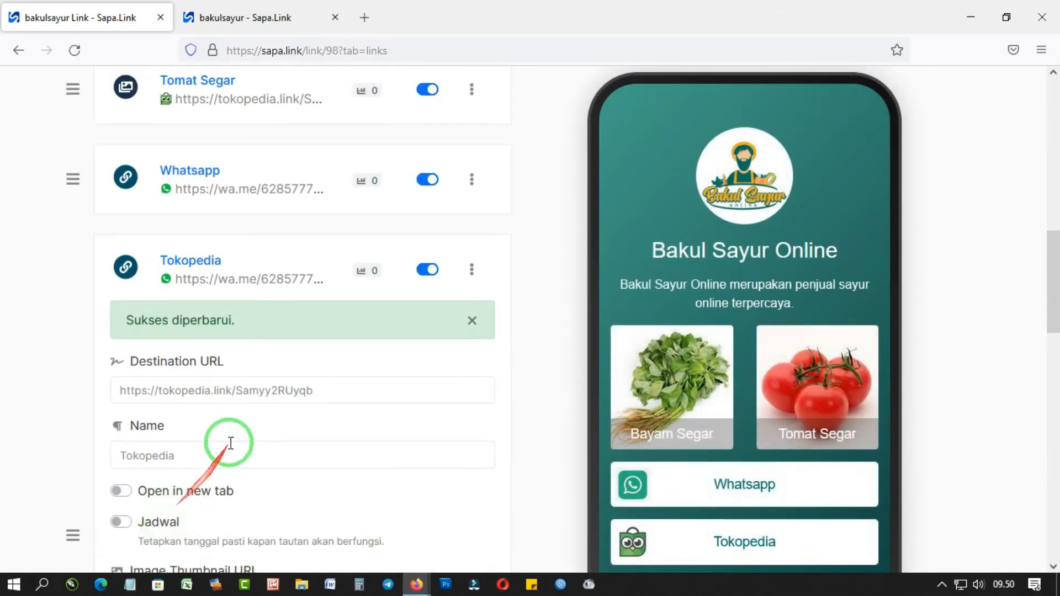
Collapse the Tokopedia block's settings and duplicate the block.
scroll(234, 433, "down", 1)
scroll(234, 433, "down", 4)
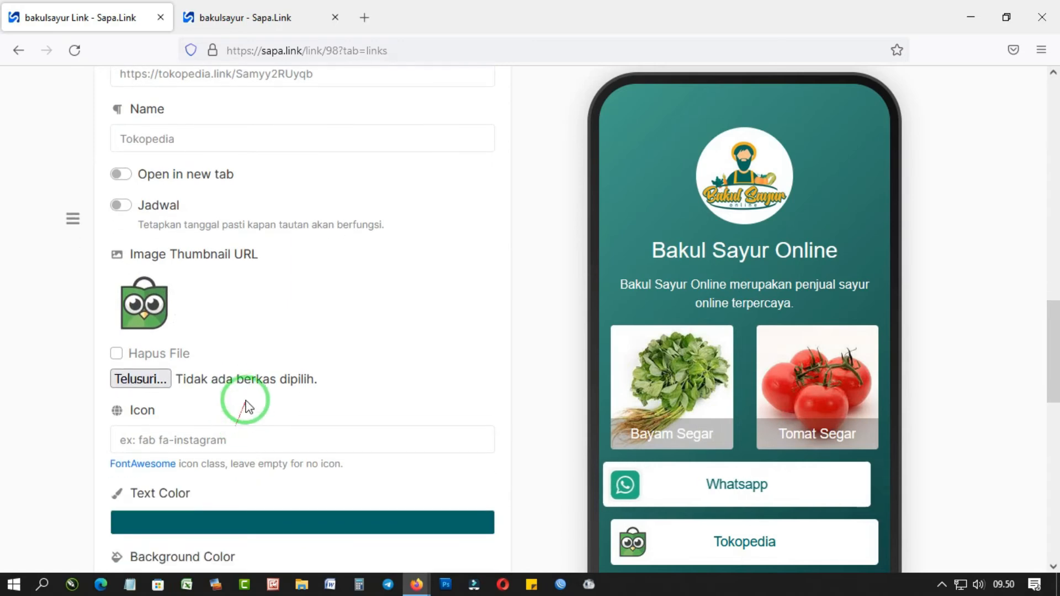
scroll(246, 379, "down", 3)
scroll(249, 384, "down", 3)
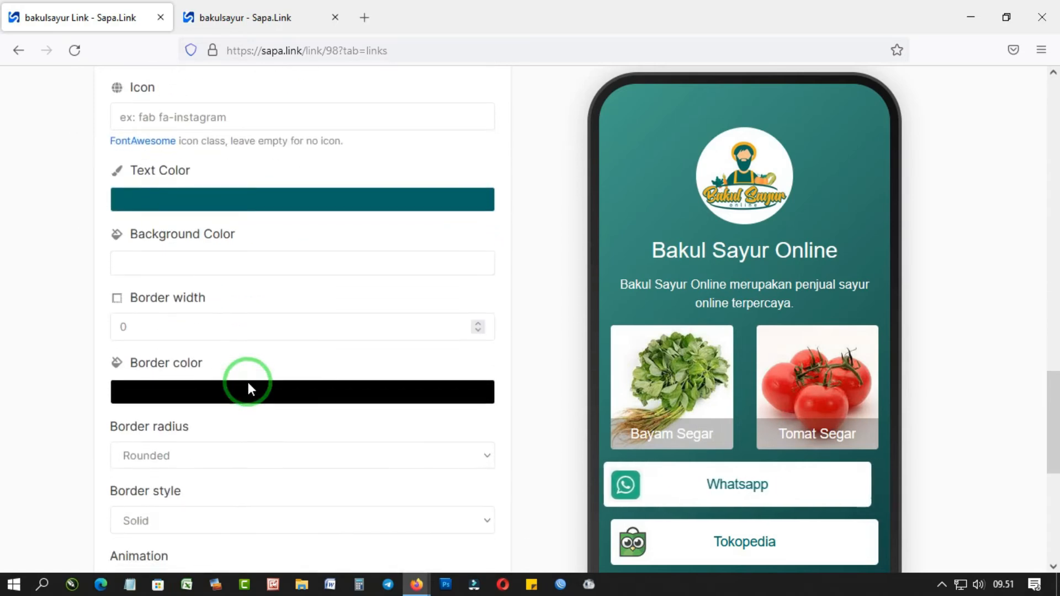
scroll(258, 353, "up", 5)
scroll(260, 349, "up", 5)
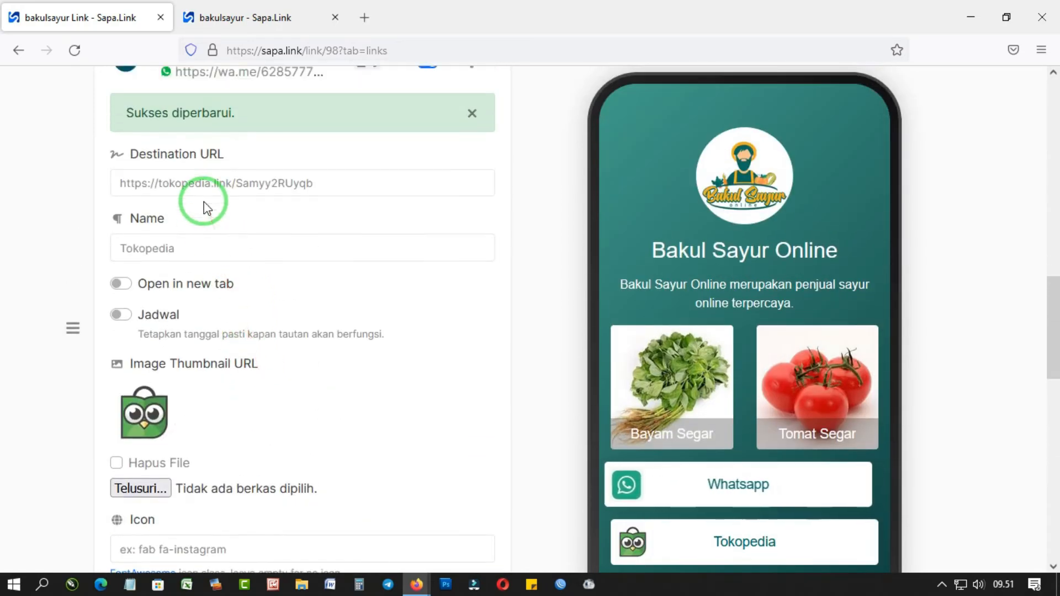
left_click(204, 182)
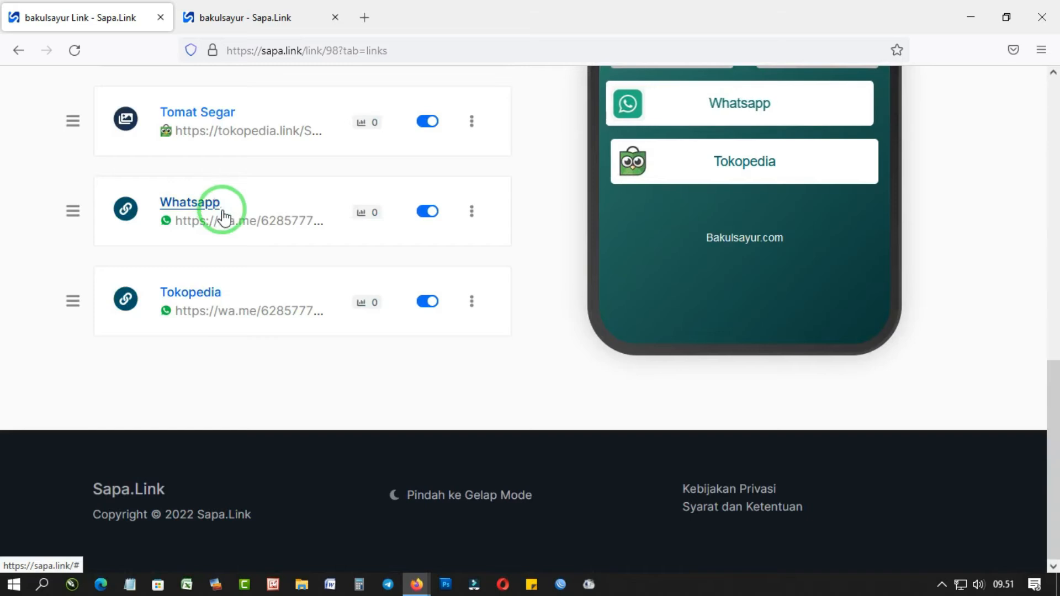
left_click(468, 302)
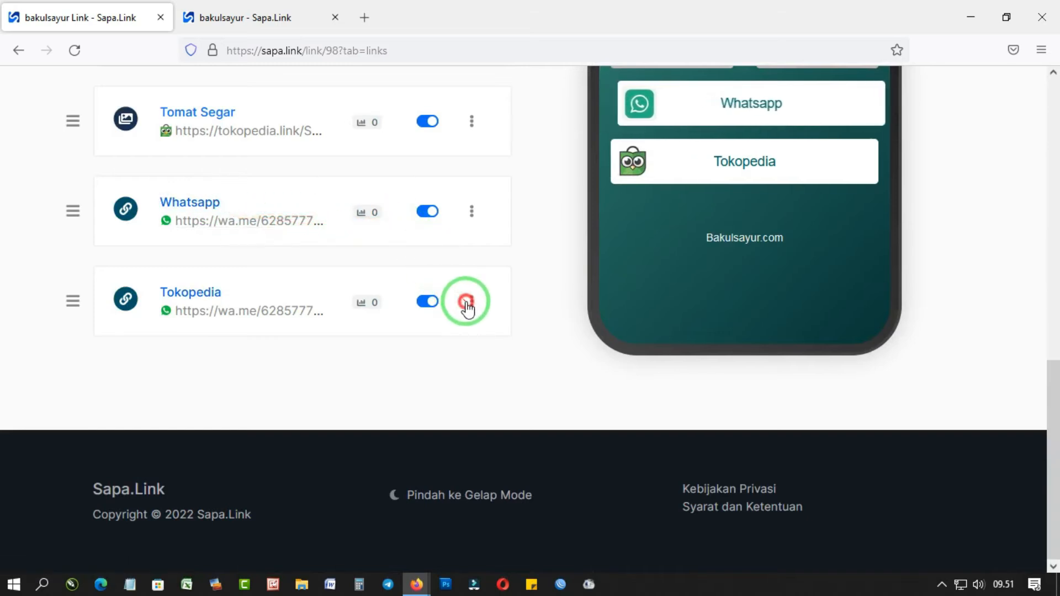
left_click(427, 386)
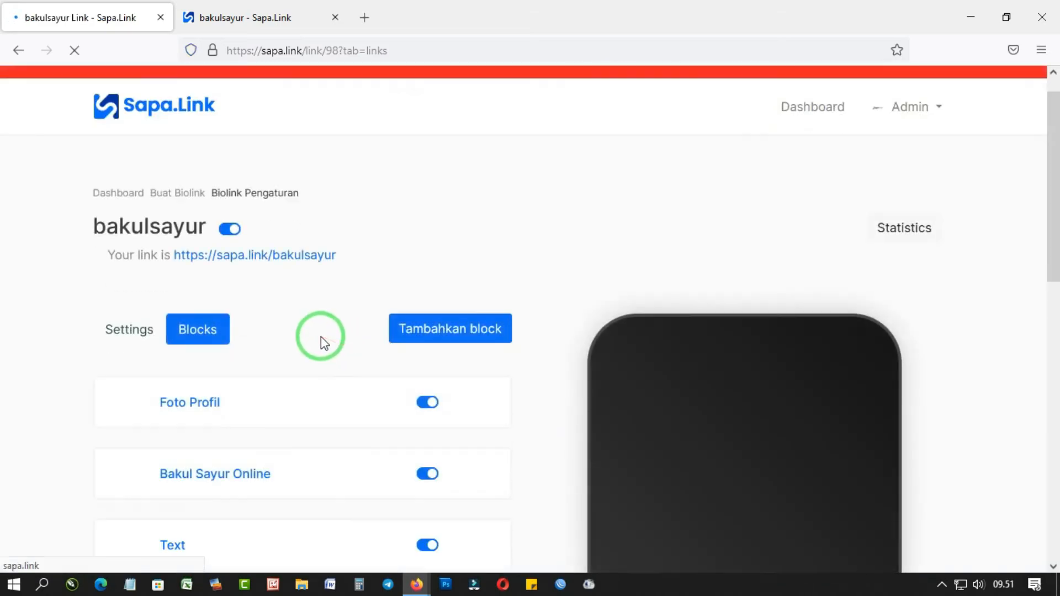
Open the duplicated Tokopedia block's settings and clear its destination URL.
scroll(321, 342, "down", 10)
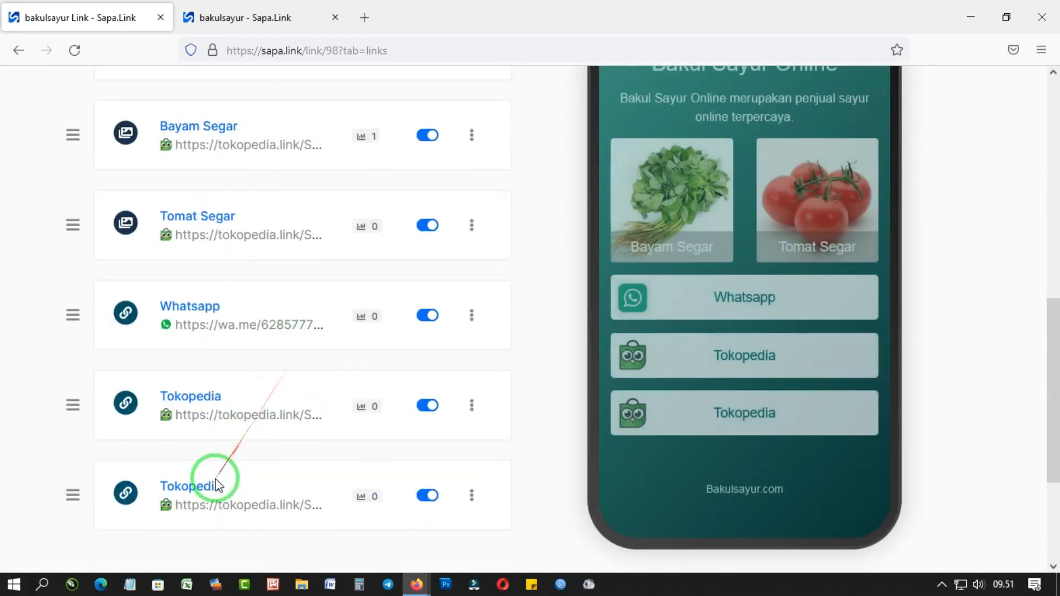
left_click(208, 483)
scroll(240, 446, "down", 2)
scroll(242, 444, "down", 3)
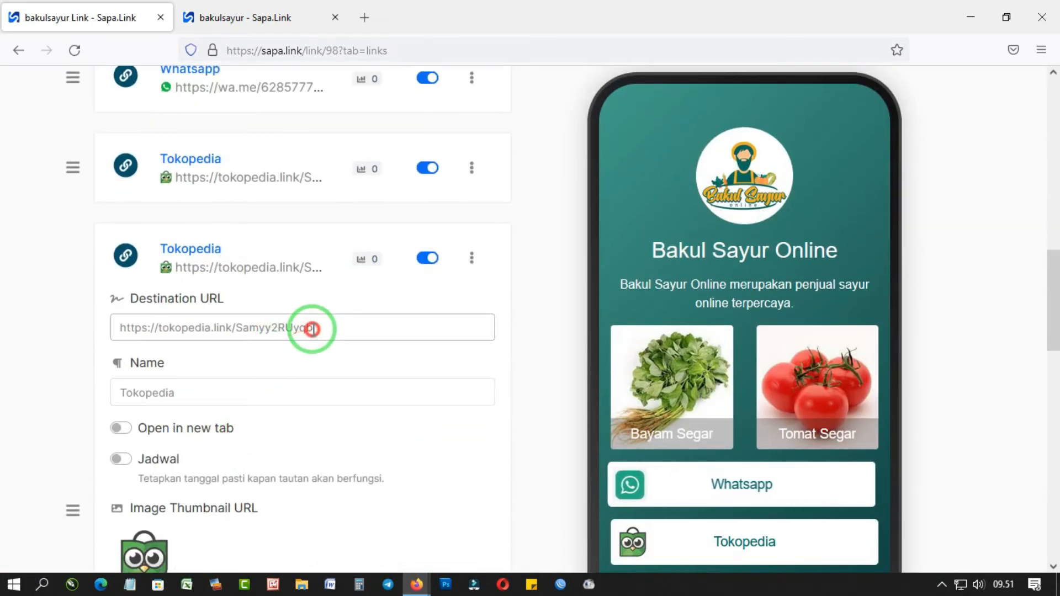
left_click_drag(308, 329, 66, 314)
key("BackSpace")
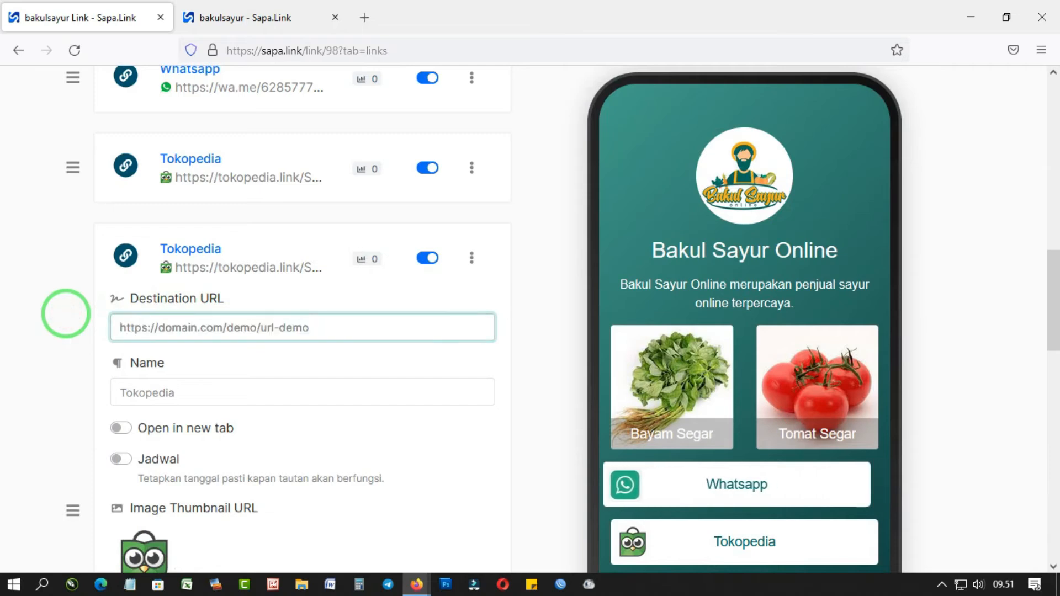
left_click(141, 331)
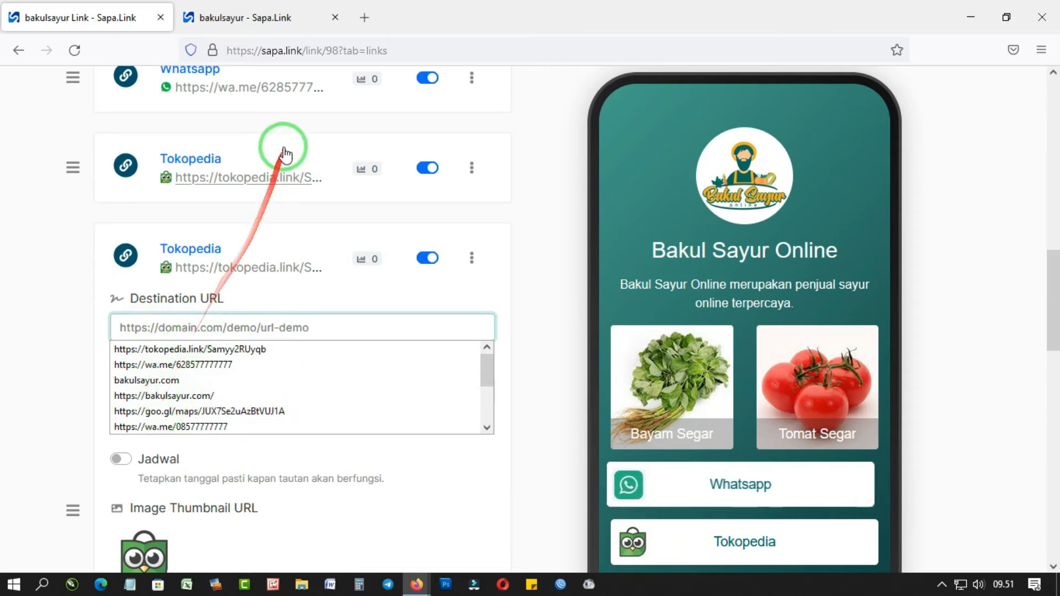
Search the web for shopee in a new browser tab and open the Shopee Indonesia site.
left_click(364, 19)
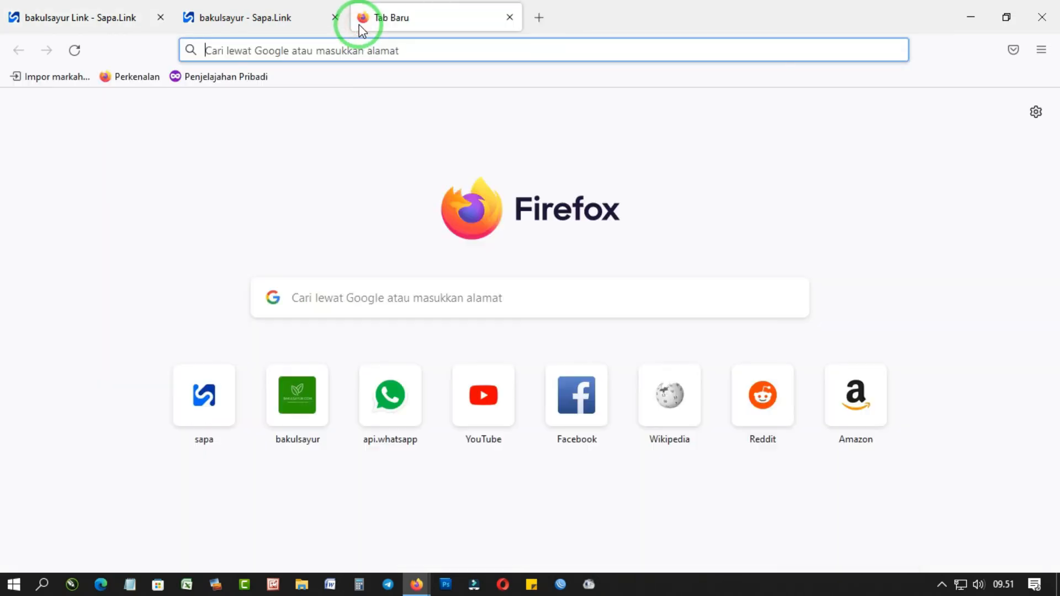
type("shopee")
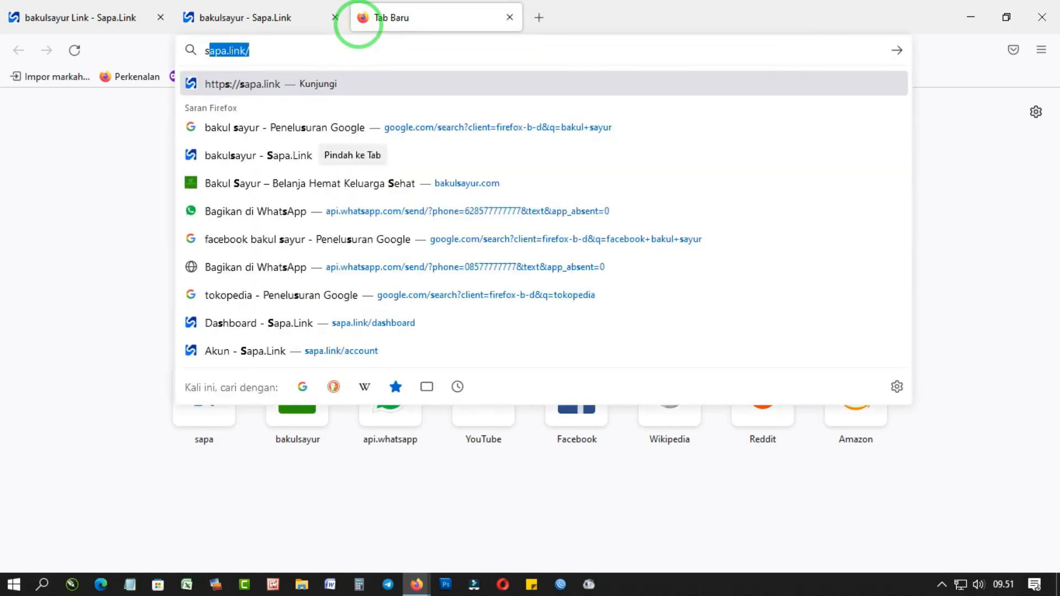
key("Return")
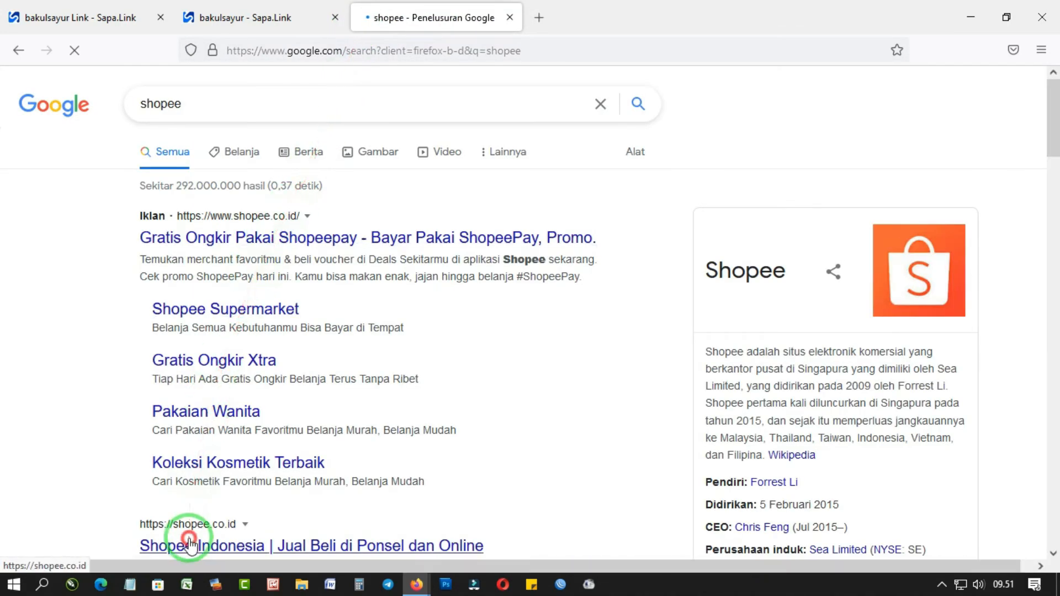
left_click(263, 358)
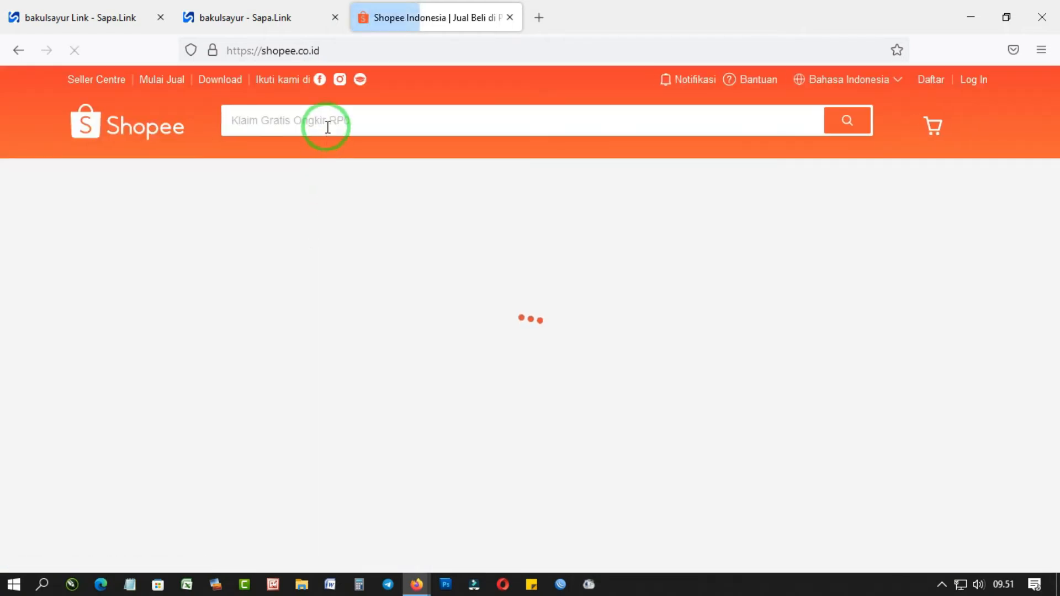
Search Shopee's shops for "bakulsayur".
left_click(327, 126)
type("ba")
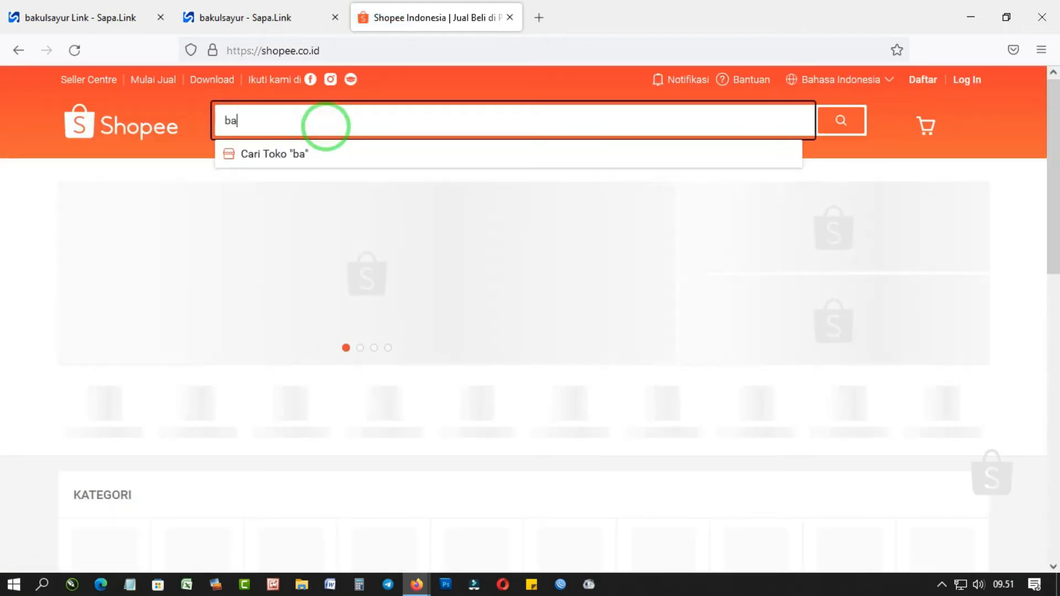
type("kulsayur")
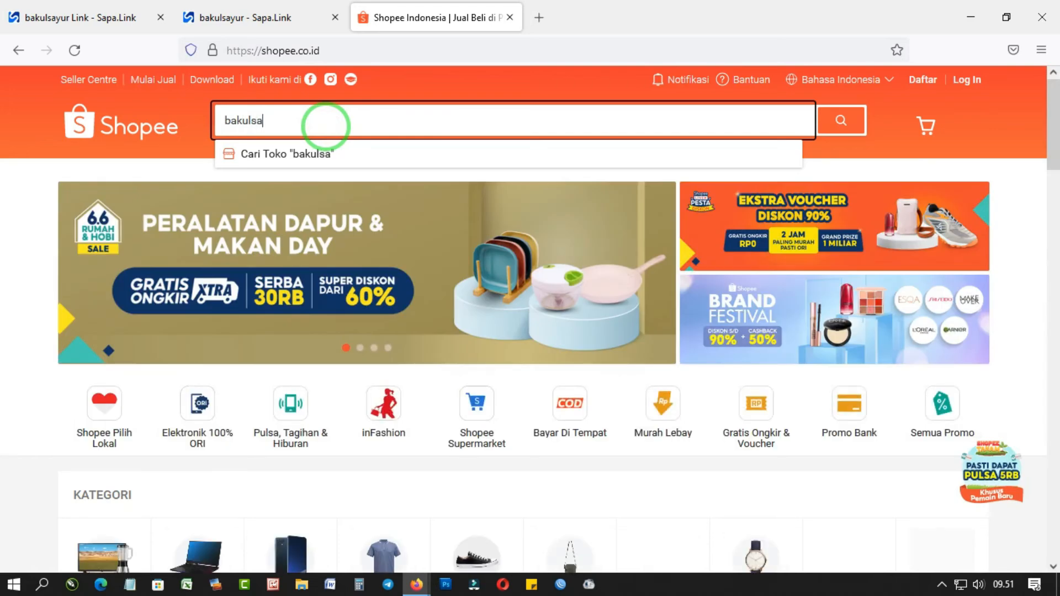
left_click(315, 159)
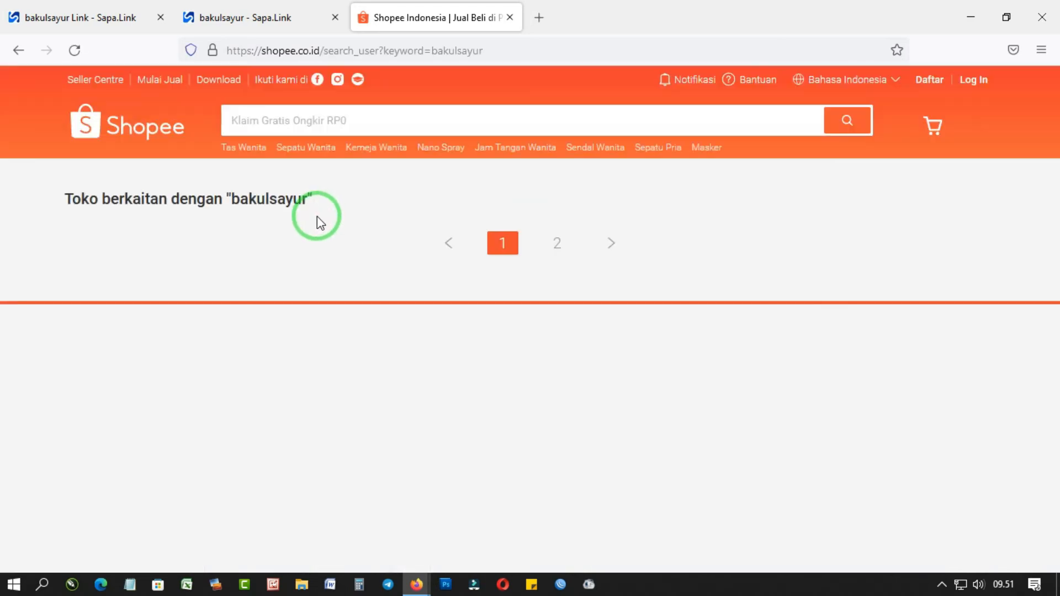
left_click(210, 248)
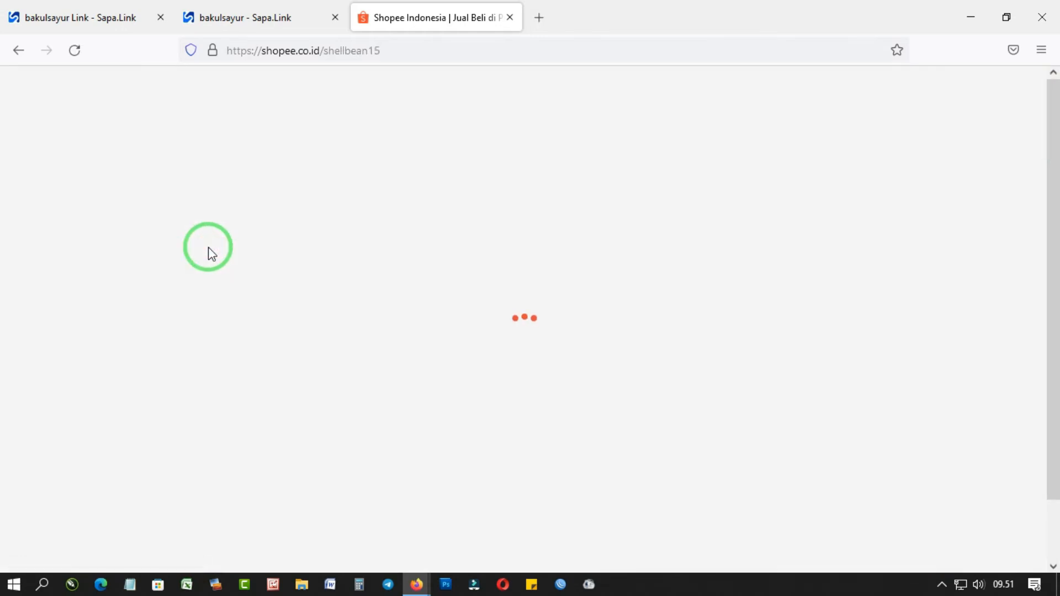
left_click(407, 50)
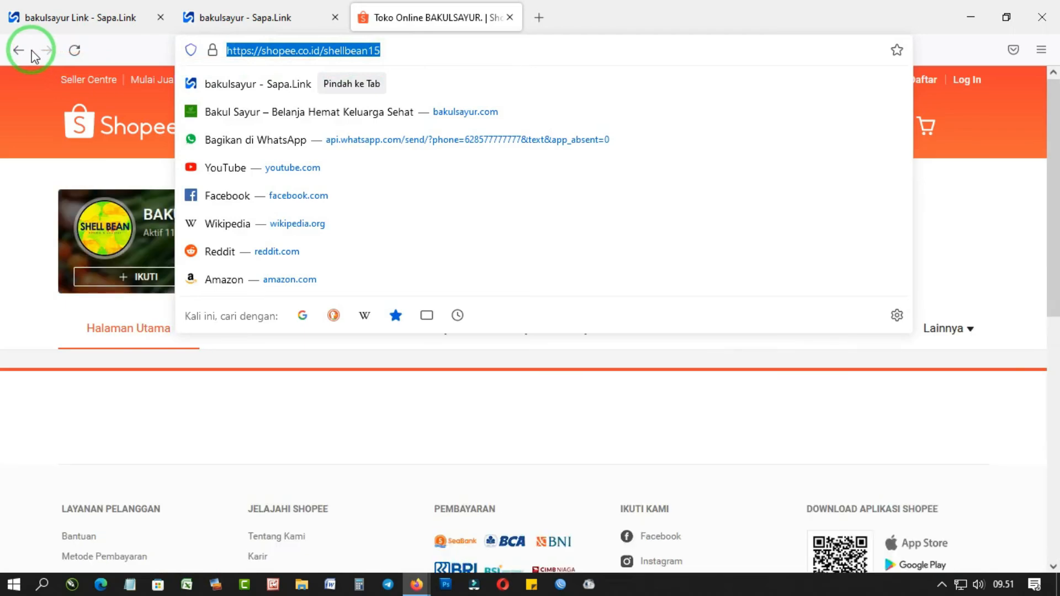
right_click(328, 54)
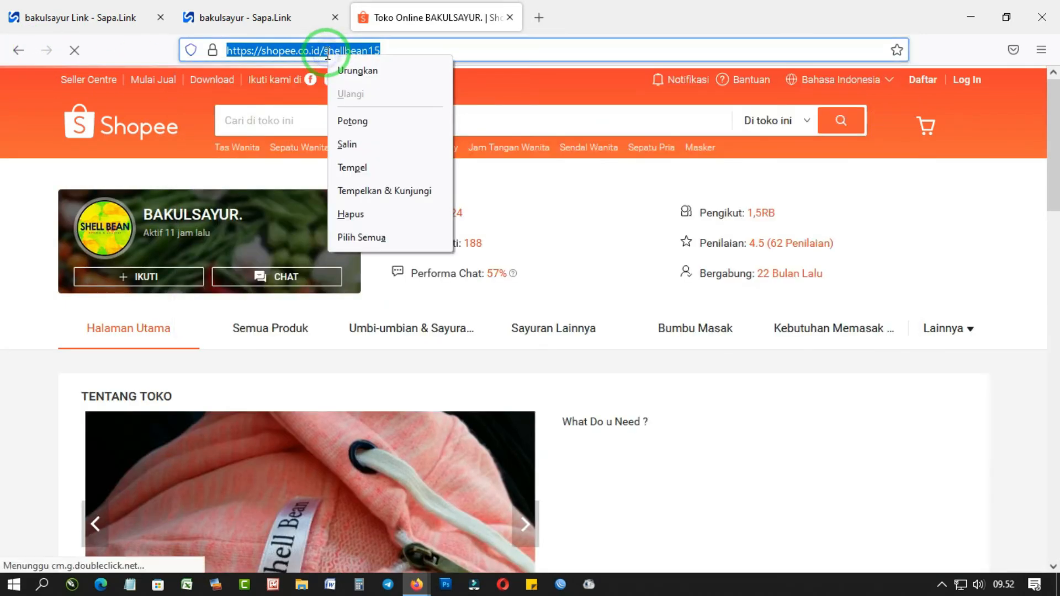
left_click(19, 54)
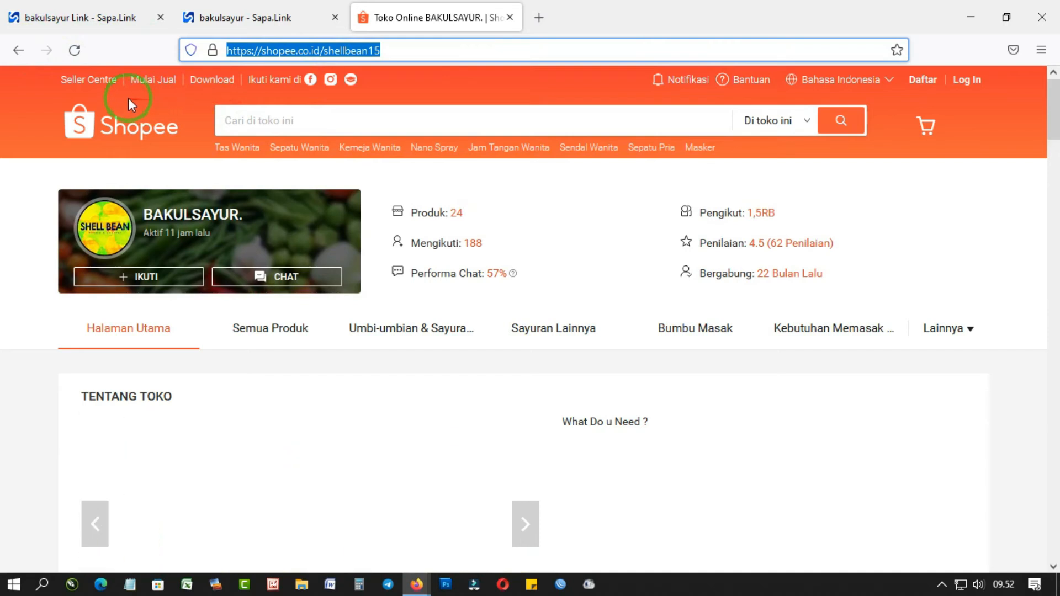
left_click(19, 50)
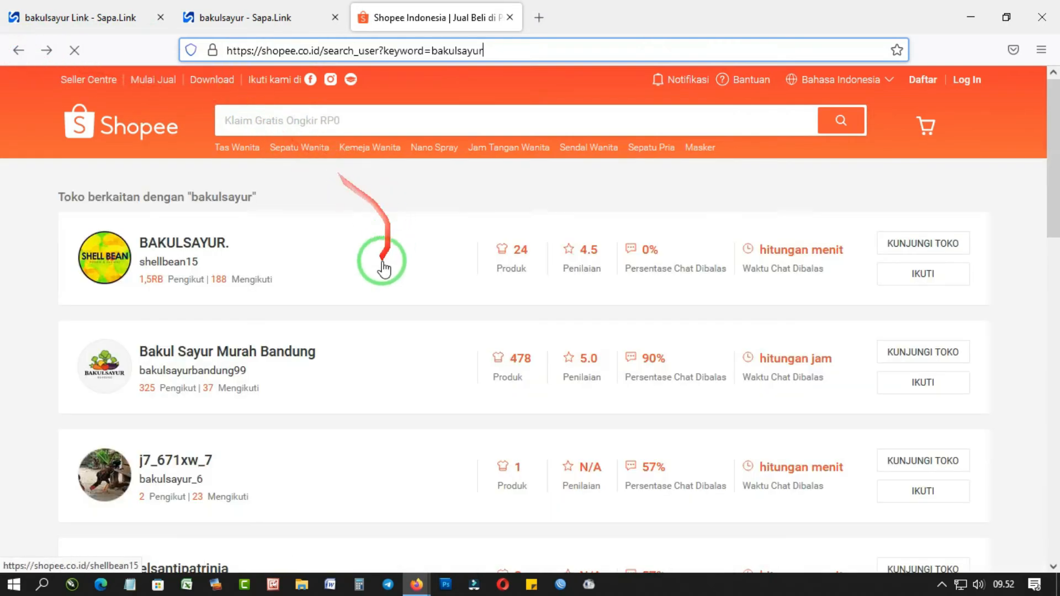
Open the Bakul Sayur Murah Bandung shop from the Shopee results and copy its page address.
left_click(304, 356)
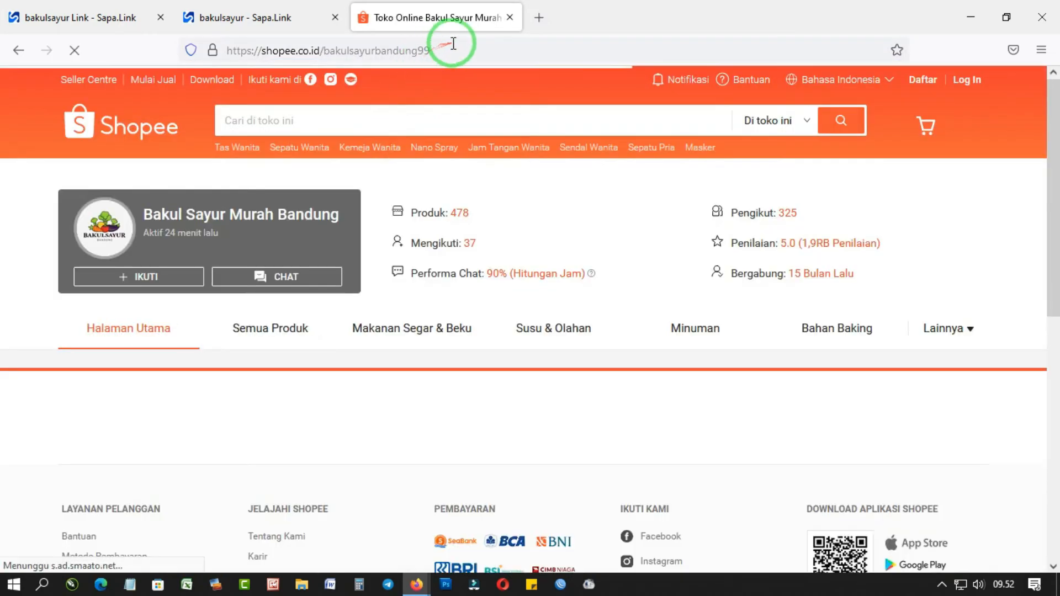
left_click(453, 44)
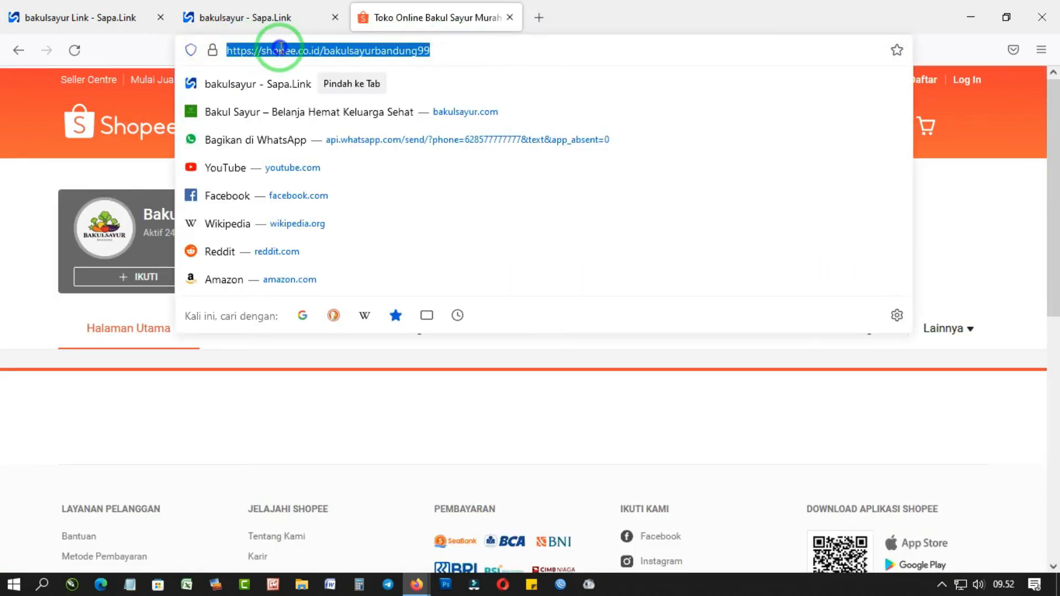
right_click(280, 49)
left_click(308, 138)
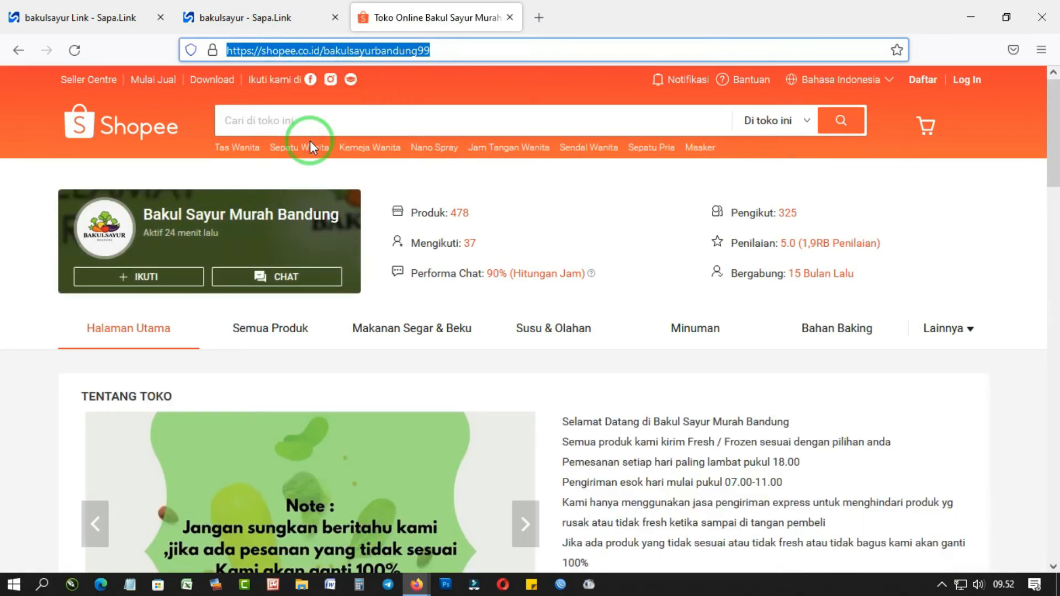
scroll(310, 140, "down", 6)
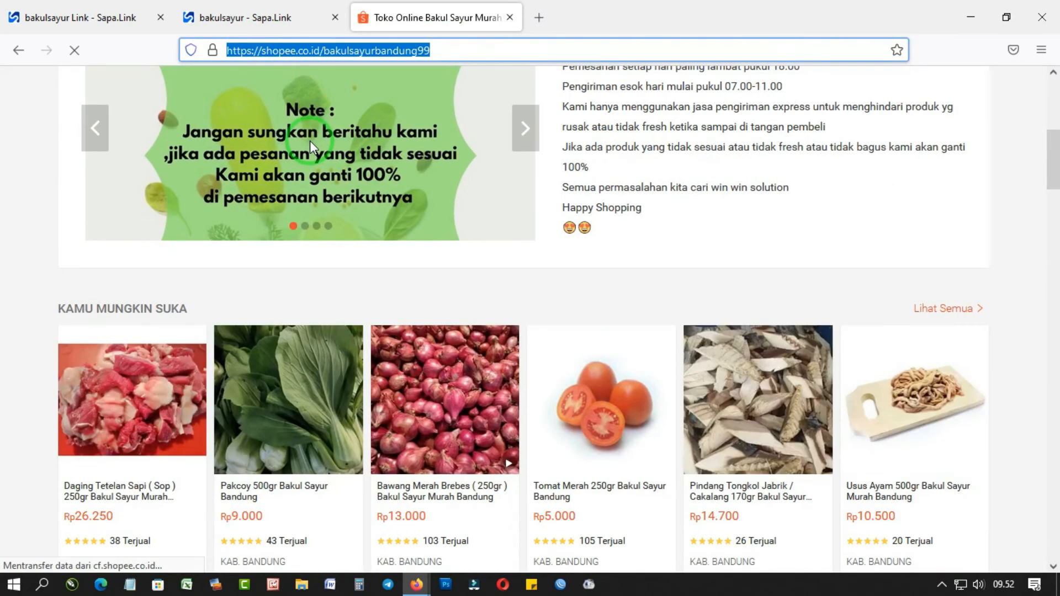
scroll(309, 140, "up", 5)
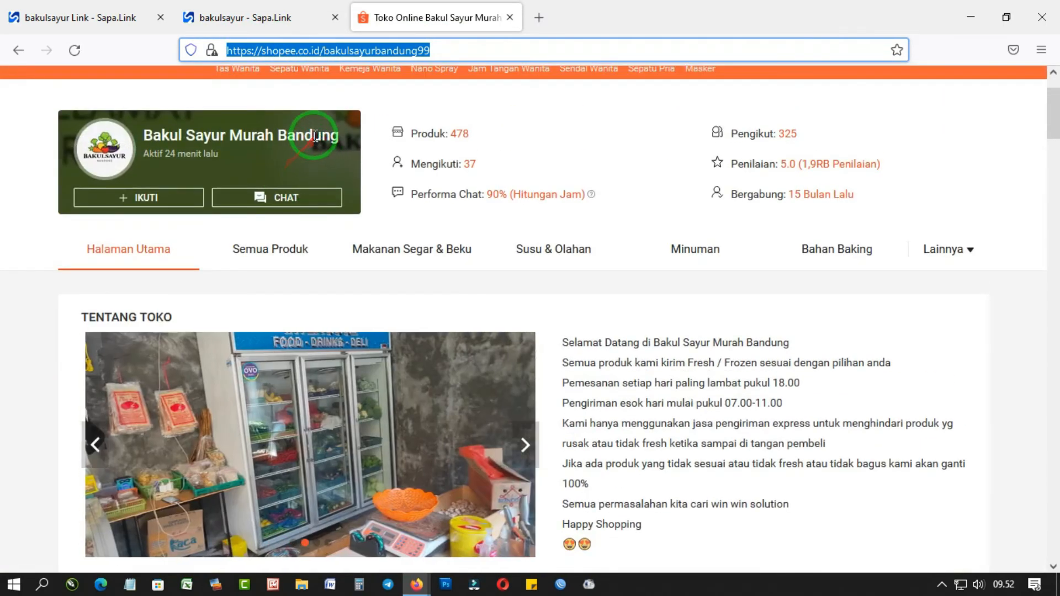
right_click(336, 50)
left_click(367, 138)
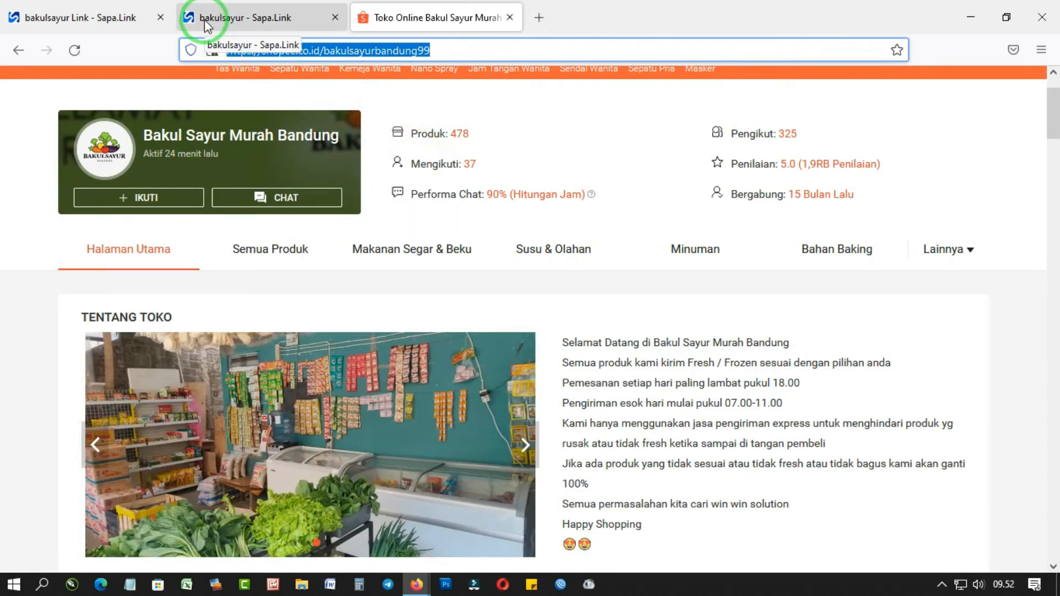
left_click(124, 21)
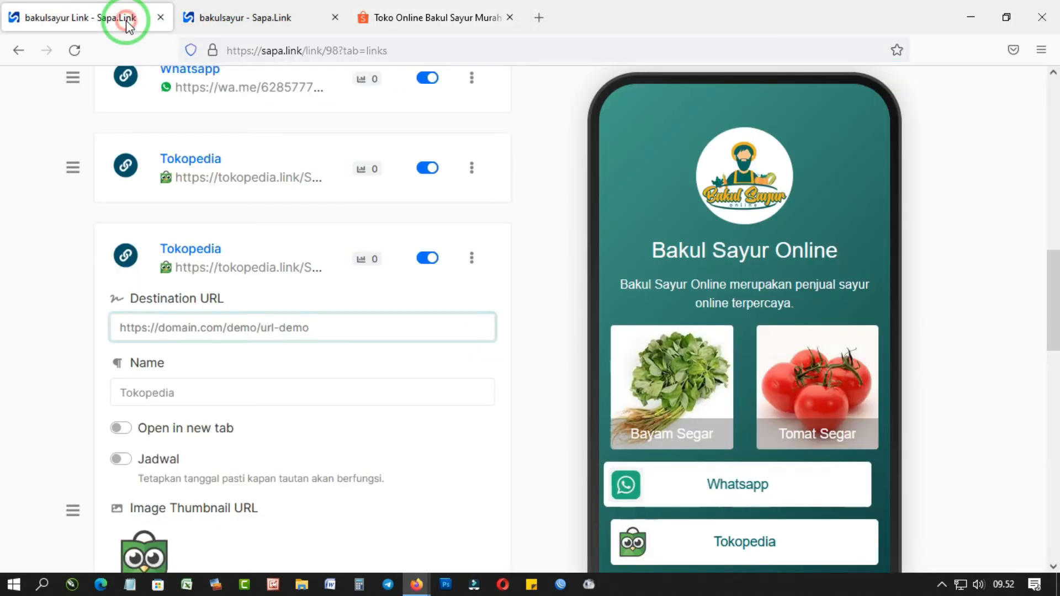
left_click(276, 320)
key("ctrl+v")
right_click(300, 325)
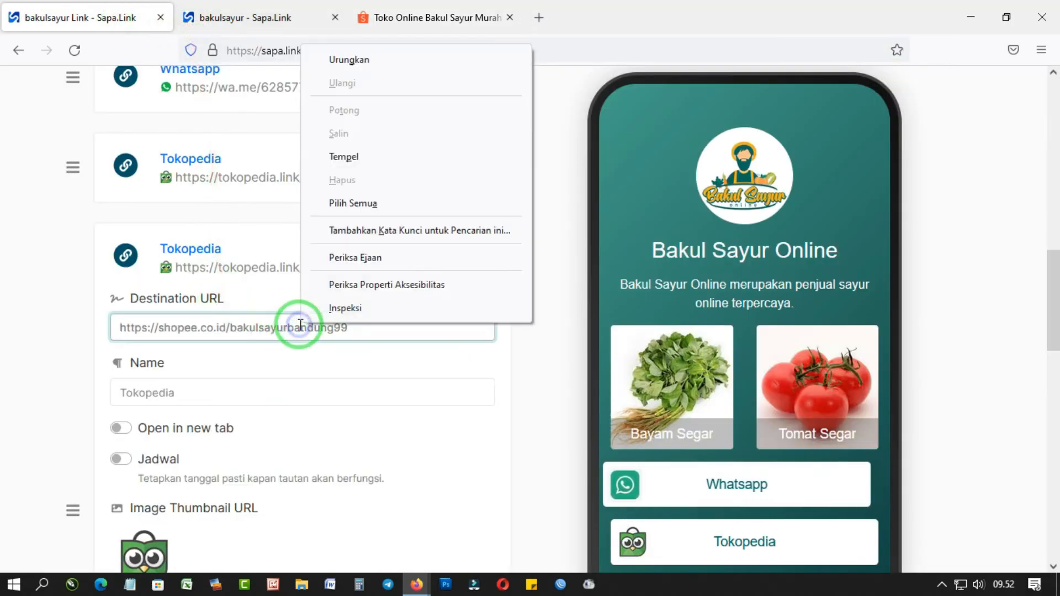
left_click(237, 390)
double_click(242, 393)
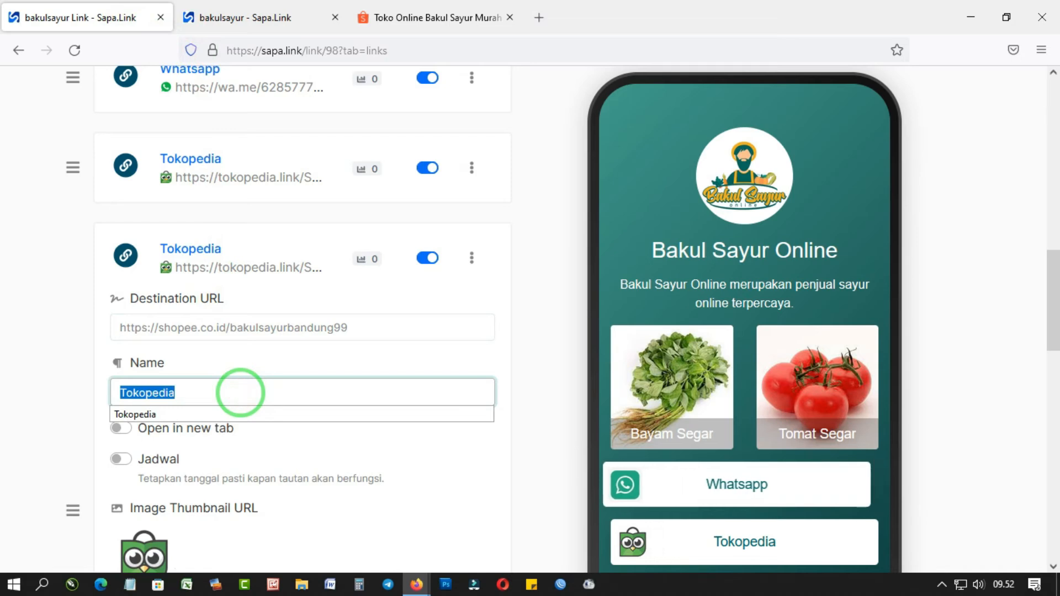
type("Shopee")
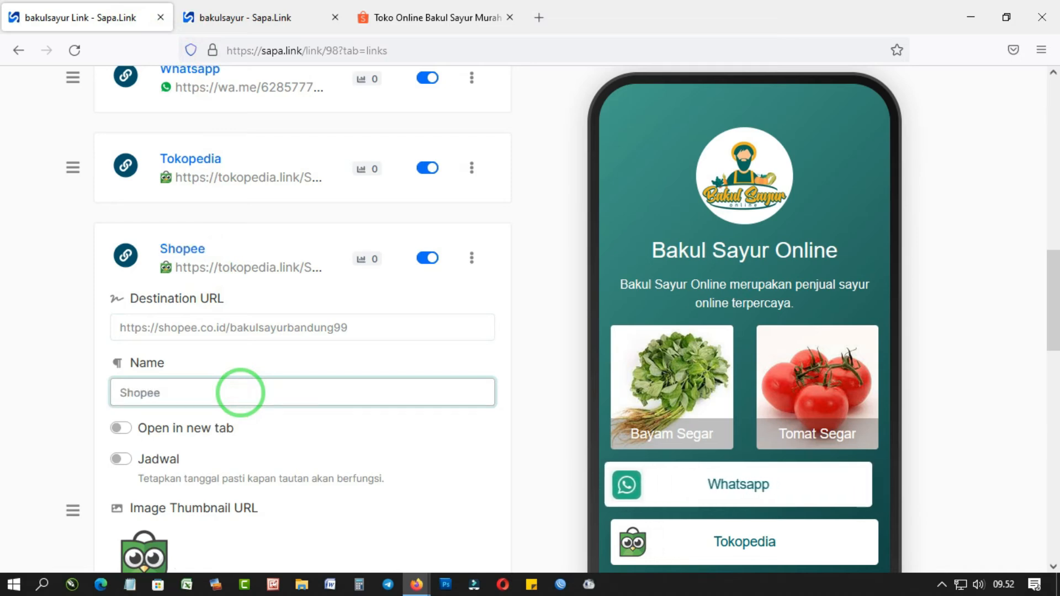
Replace the Shopee block's thumbnail with Shopee.PNG from the ICON folder and save the block.
scroll(194, 480, "down", 3)
left_click(160, 478)
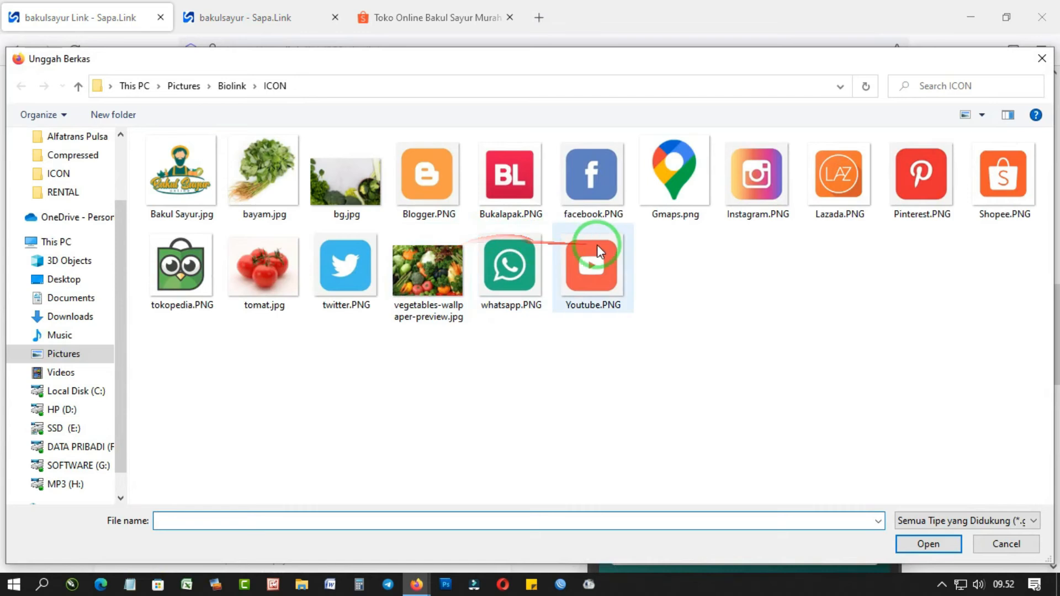
double_click(1011, 173)
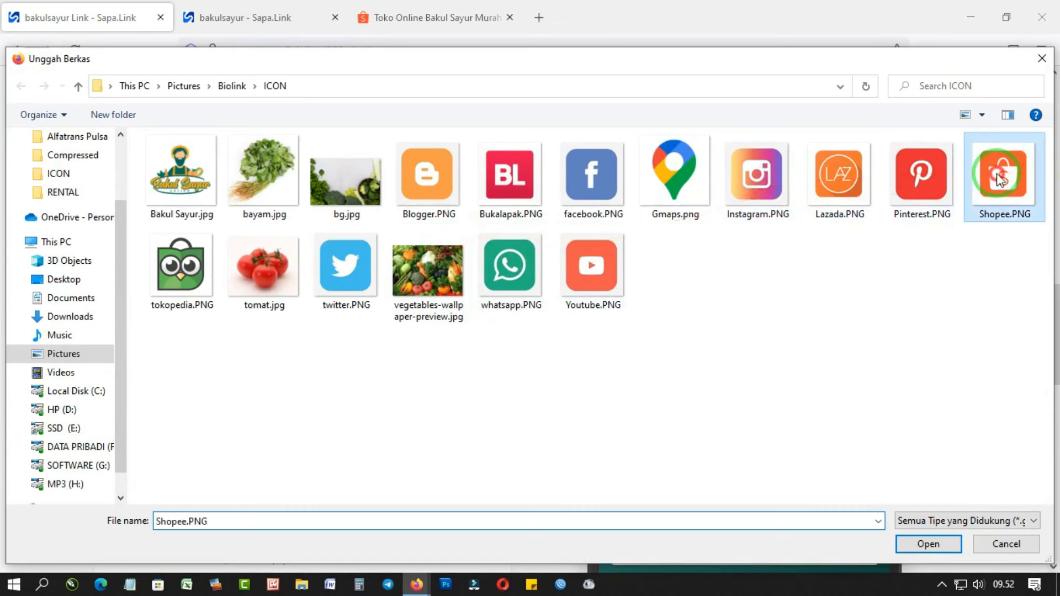
scroll(311, 268, "down", 3)
scroll(307, 269, "down", 8)
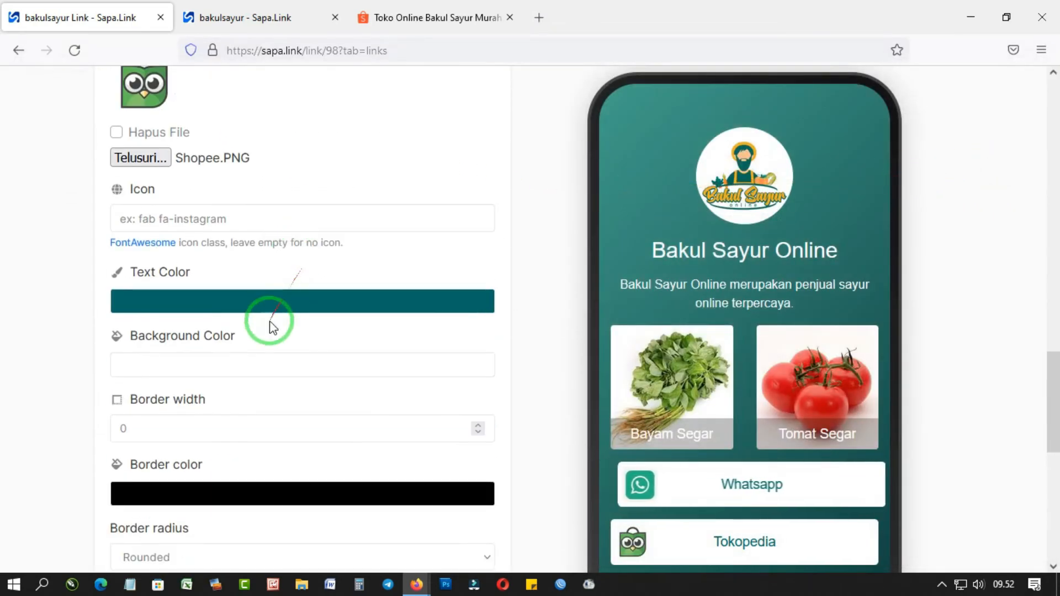
left_click(227, 486)
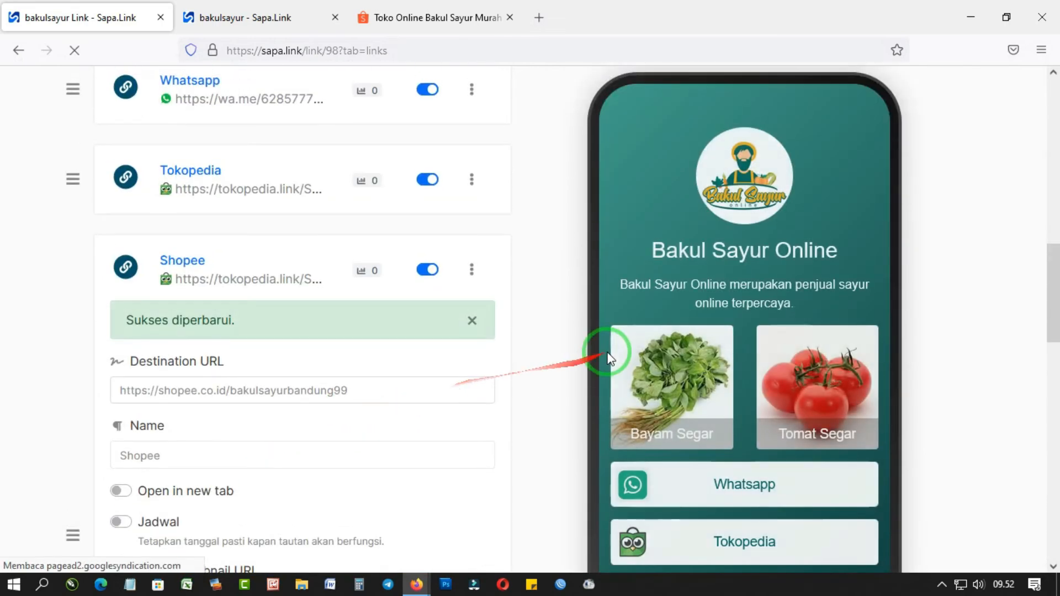
scroll(610, 353, "down", 8)
scroll(717, 439, "down", 7)
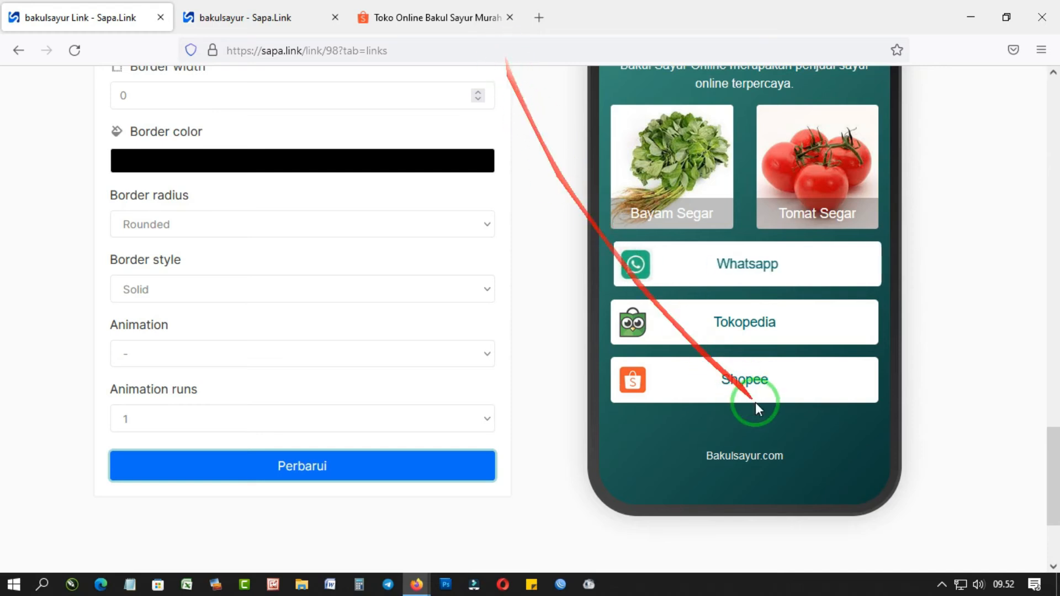
Collapse the Shopee block's settings and duplicate the block.
scroll(438, 296, "up", 8)
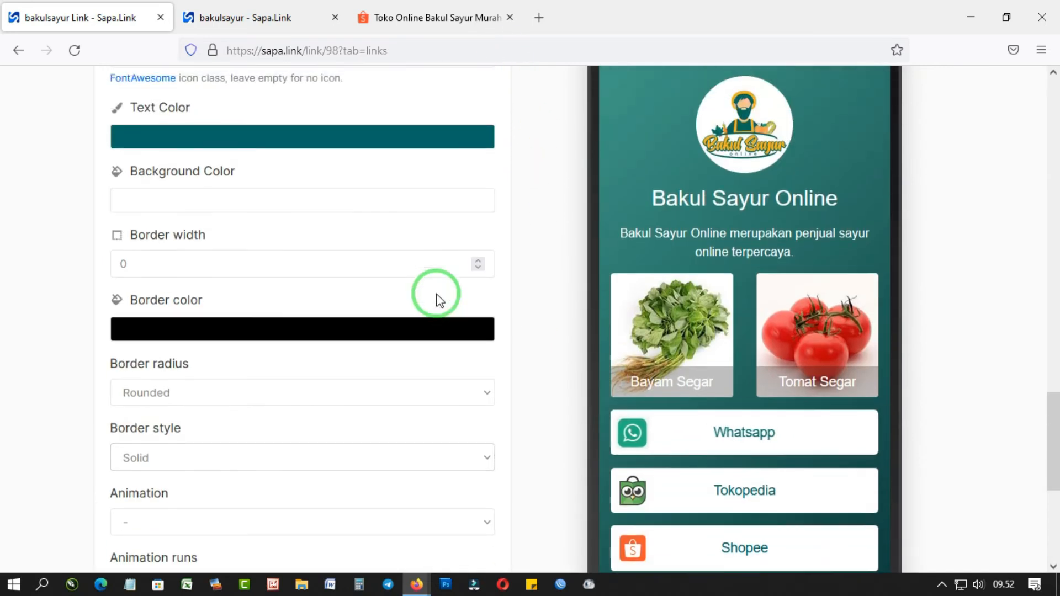
scroll(437, 293, "up", 8)
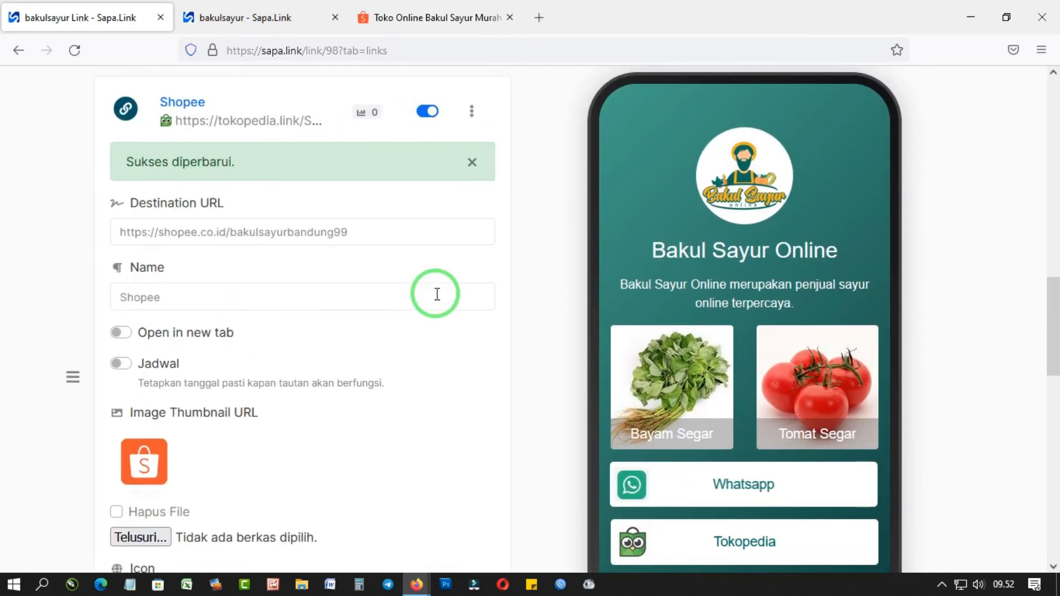
scroll(450, 236, "up", 10)
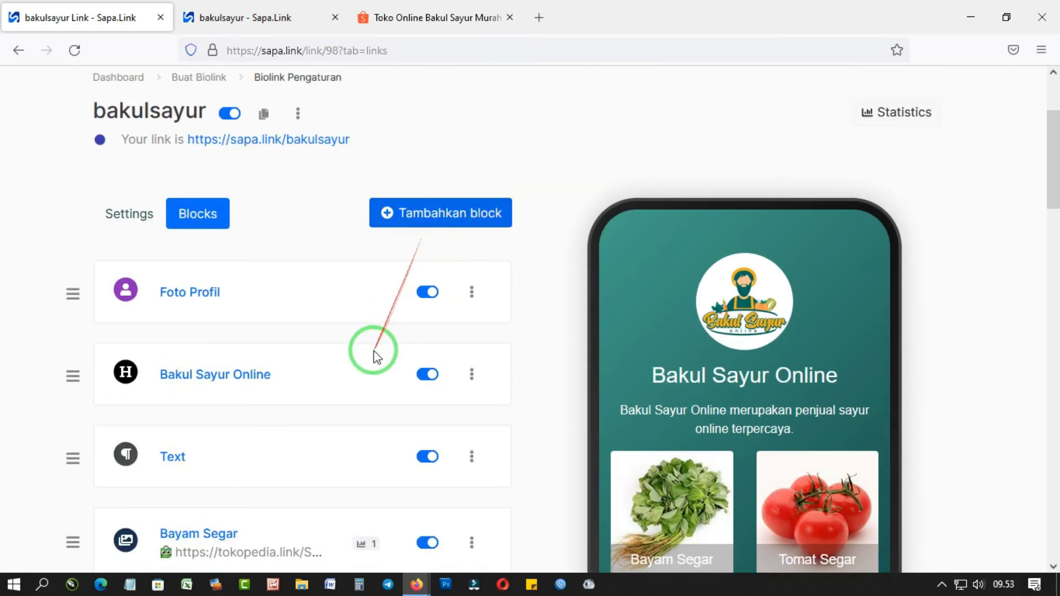
scroll(377, 356, "down", 12)
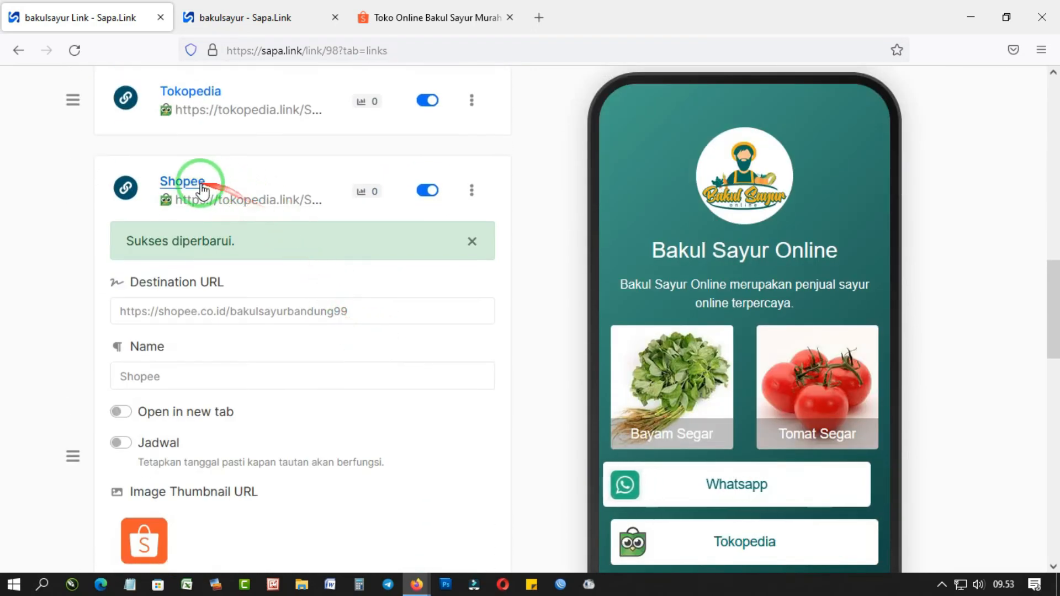
left_click(200, 184)
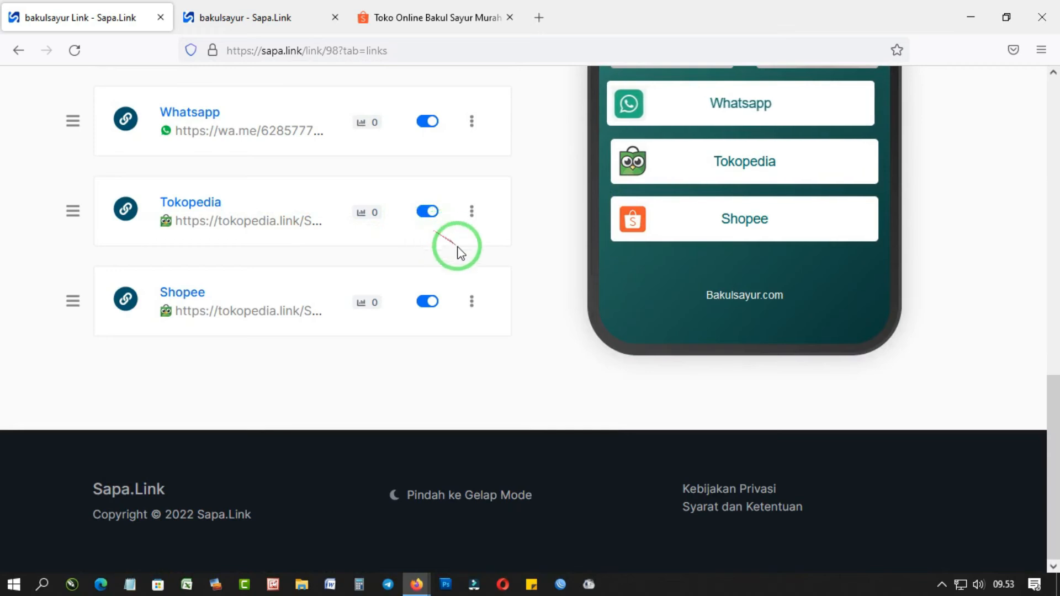
left_click(472, 302)
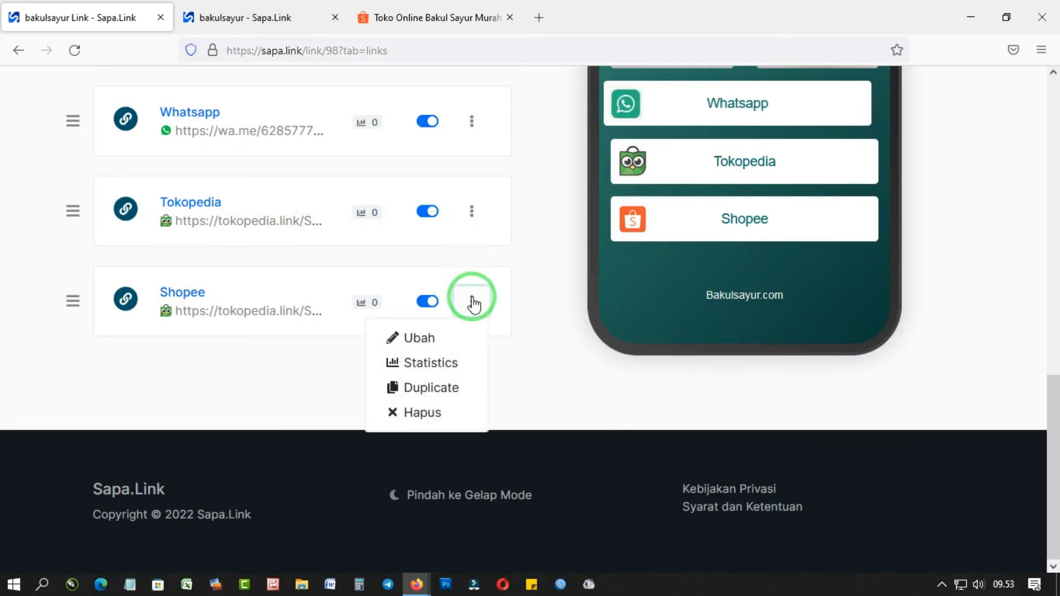
left_click(445, 388)
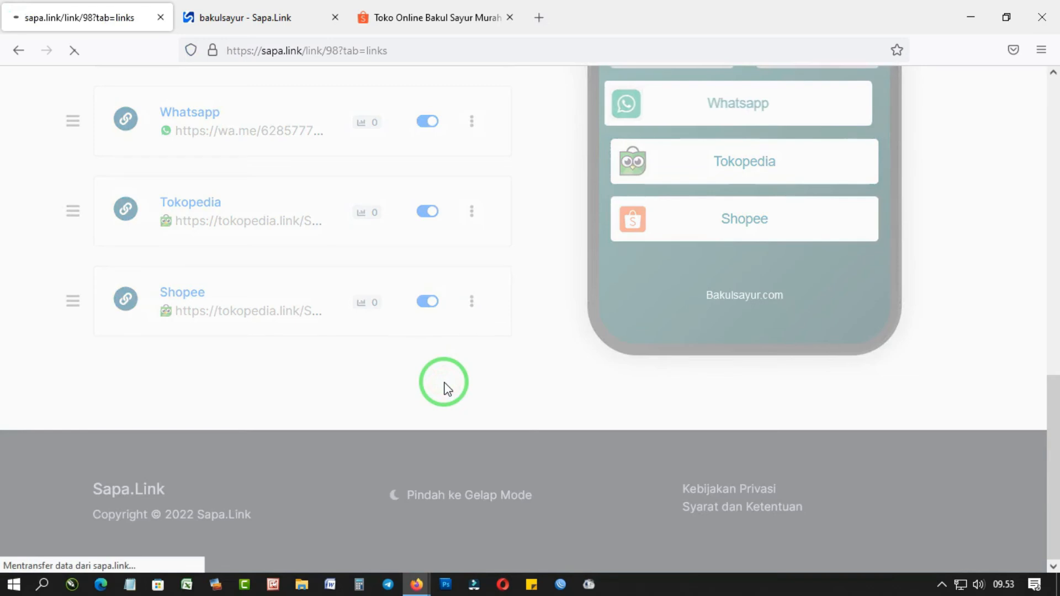
scroll(320, 331, "down", 15)
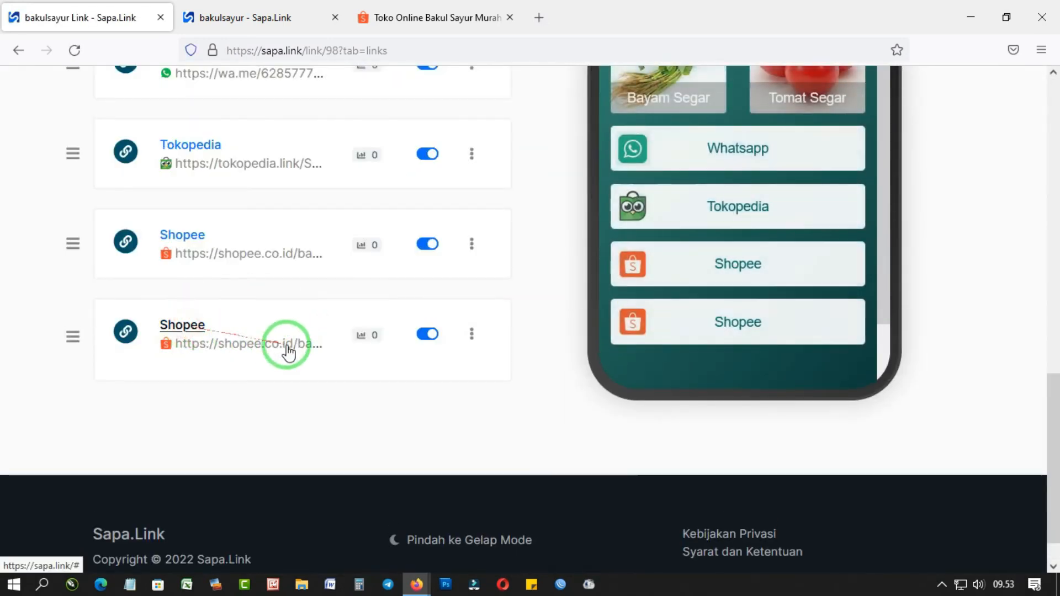
left_click(281, 346)
left_click(224, 401)
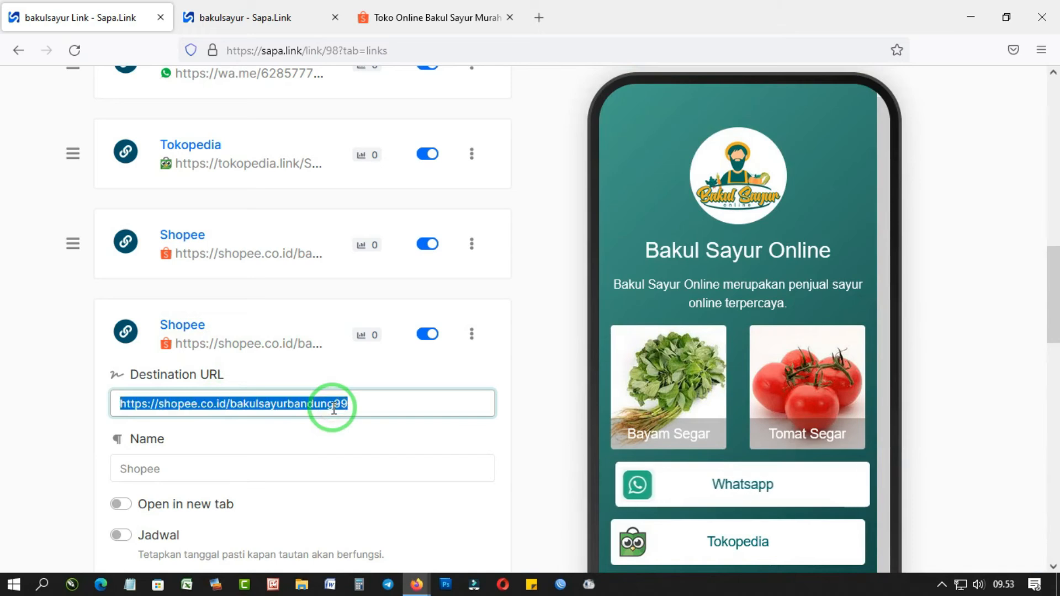
type("goo.gl/maps/JUX7Se2uAzBtVUJ1A")
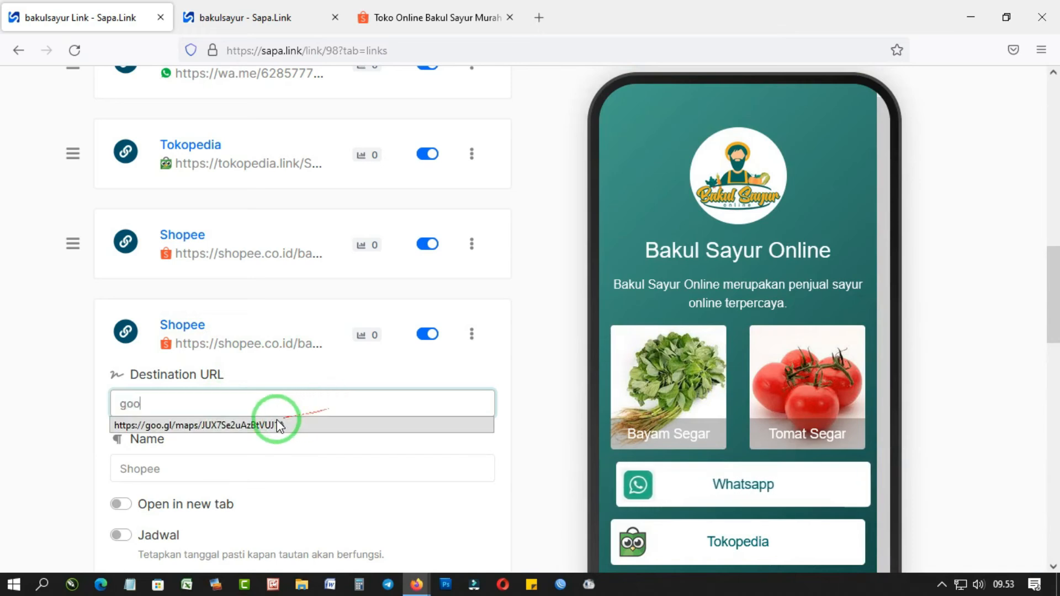
left_click(277, 424)
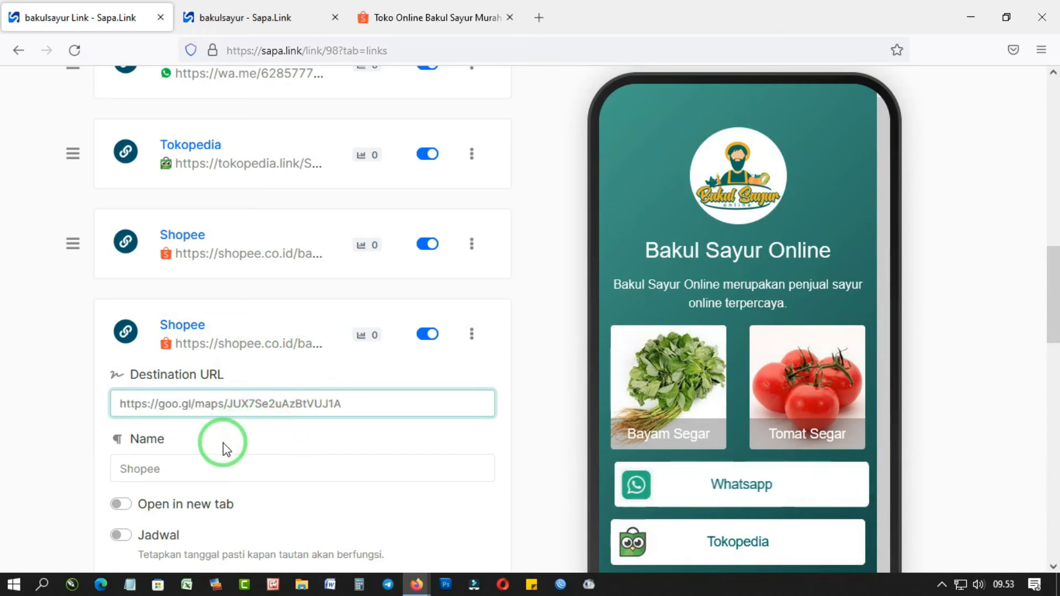
double_click(196, 457)
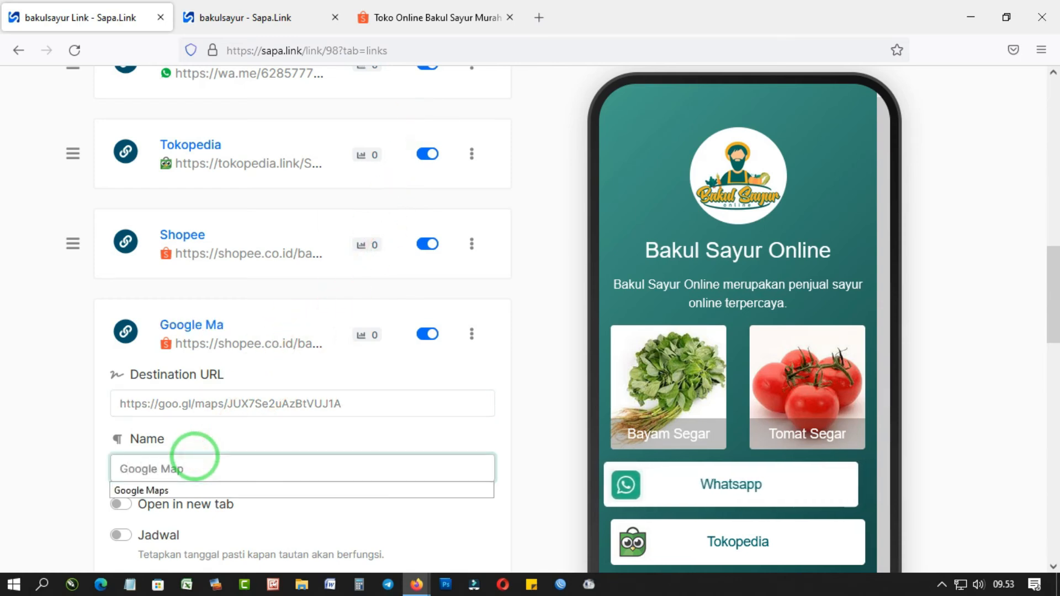
left_click(60, 413)
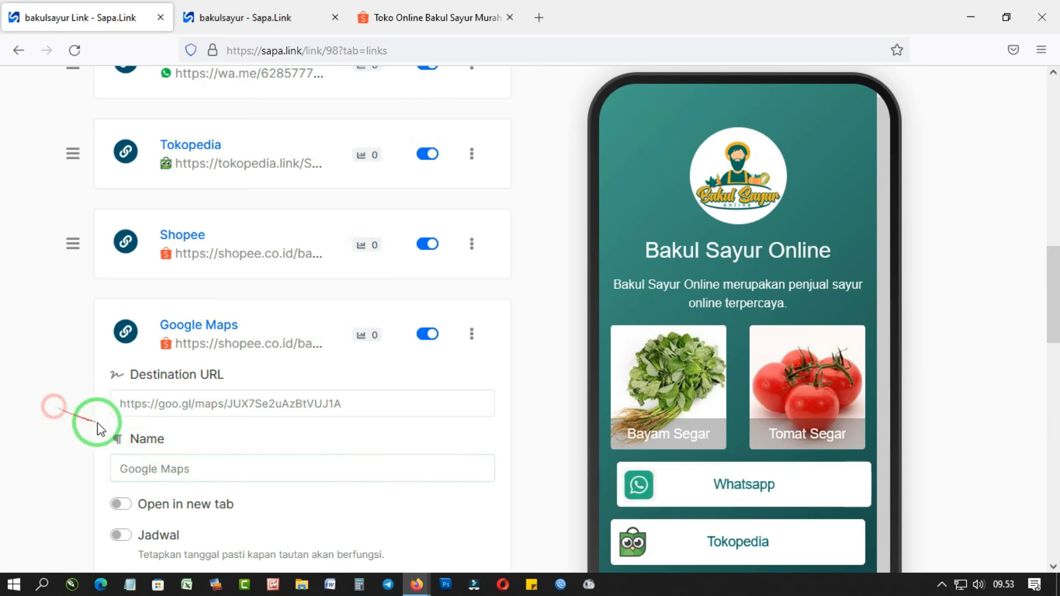
Replace the Google Maps block's thumbnail with Gmaps.png from the ICON folder and save the block.
scroll(220, 404, "down", 4)
scroll(662, 336, "down", 1)
scroll(662, 336, "down", 5)
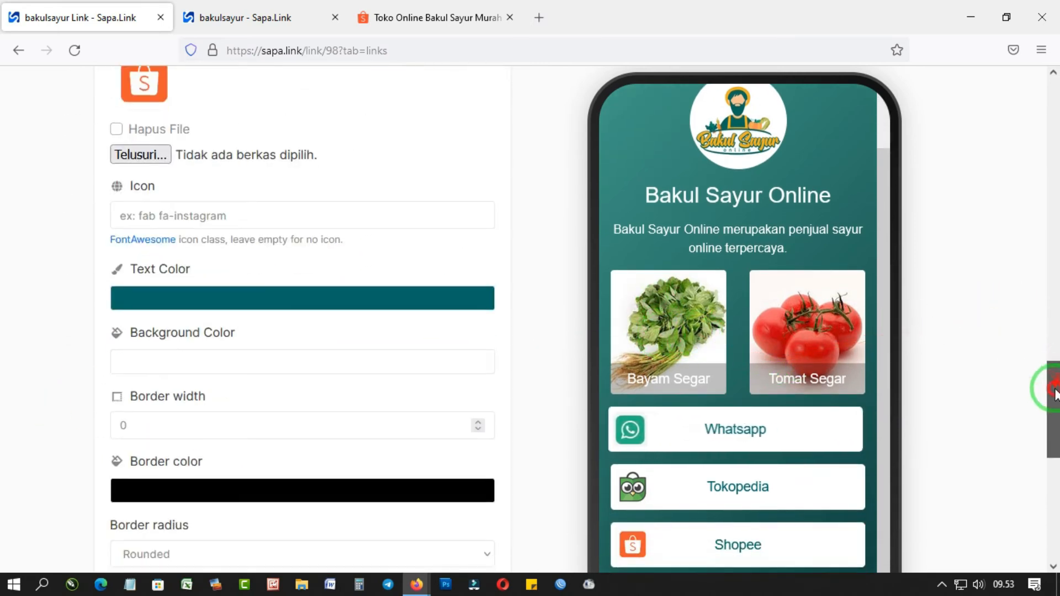
scroll(1013, 421, "down", 5)
scroll(198, 190, "up", 3)
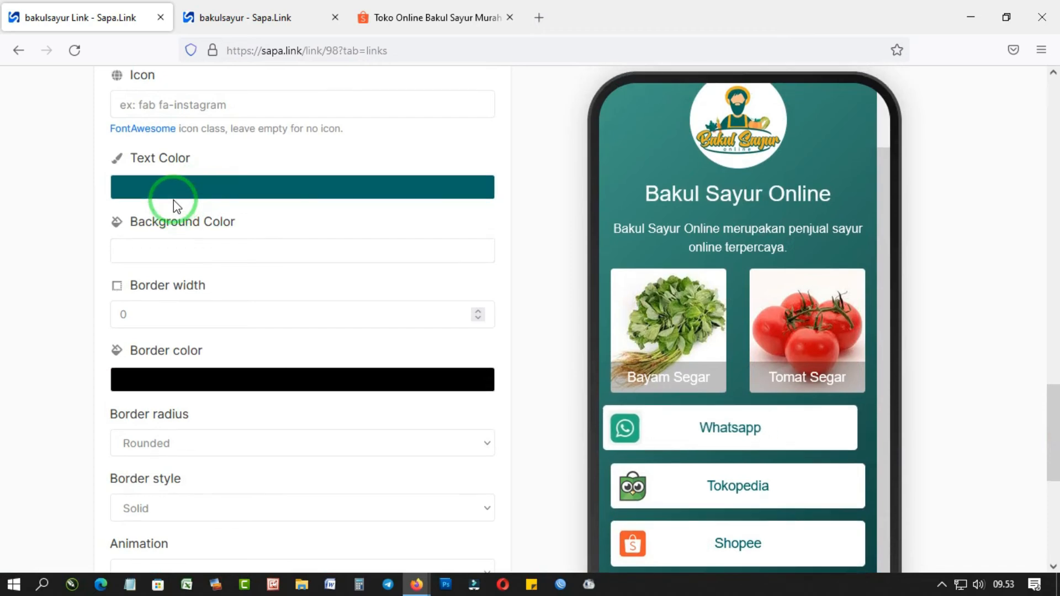
scroll(172, 165, "up", 1)
left_click(207, 125)
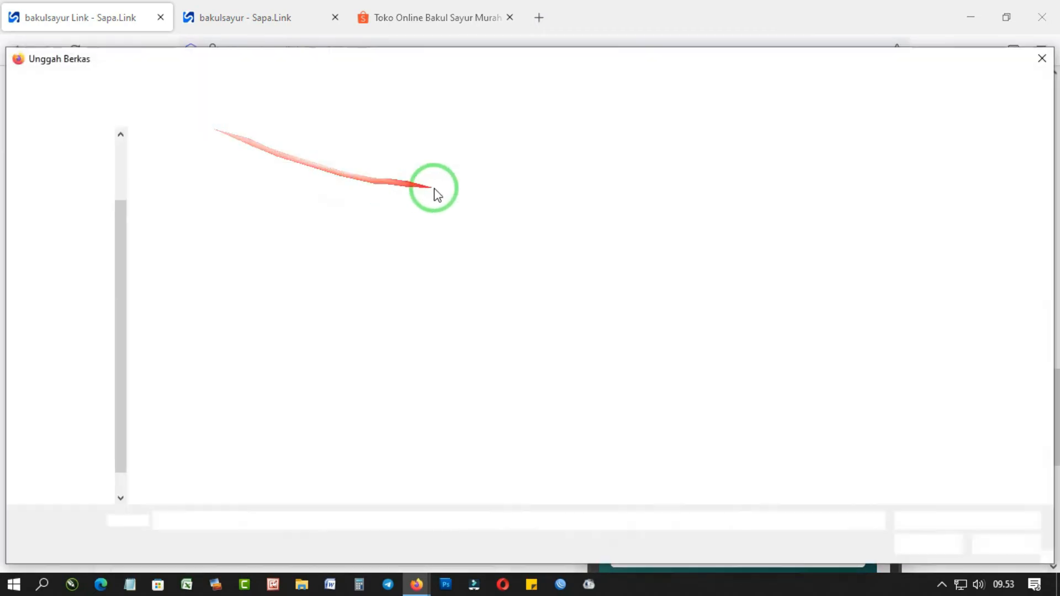
double_click(651, 174)
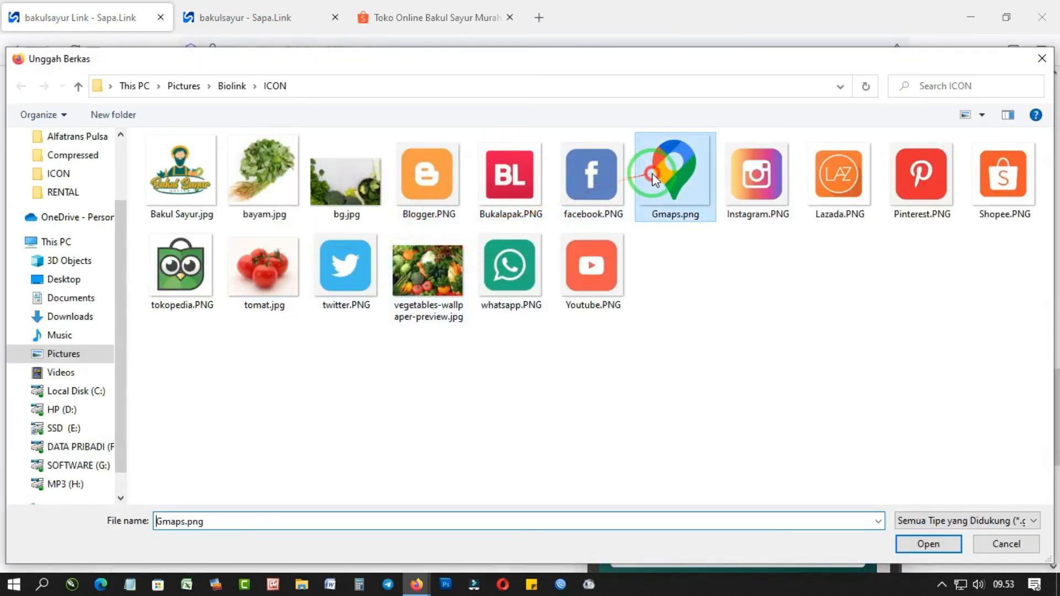
scroll(277, 293, "down", 1)
scroll(277, 294, "down", 2)
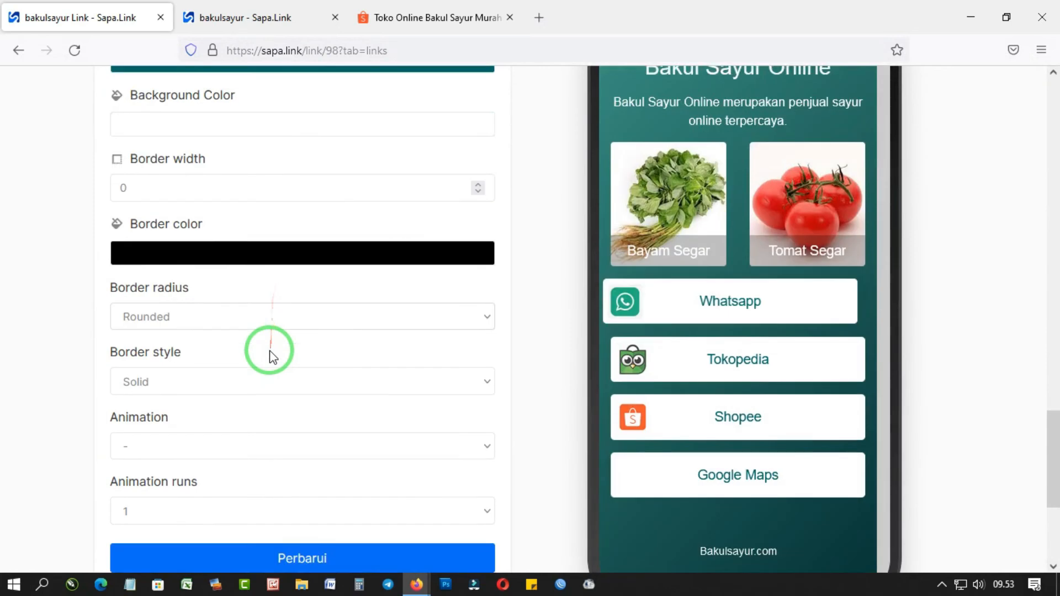
left_click(225, 520)
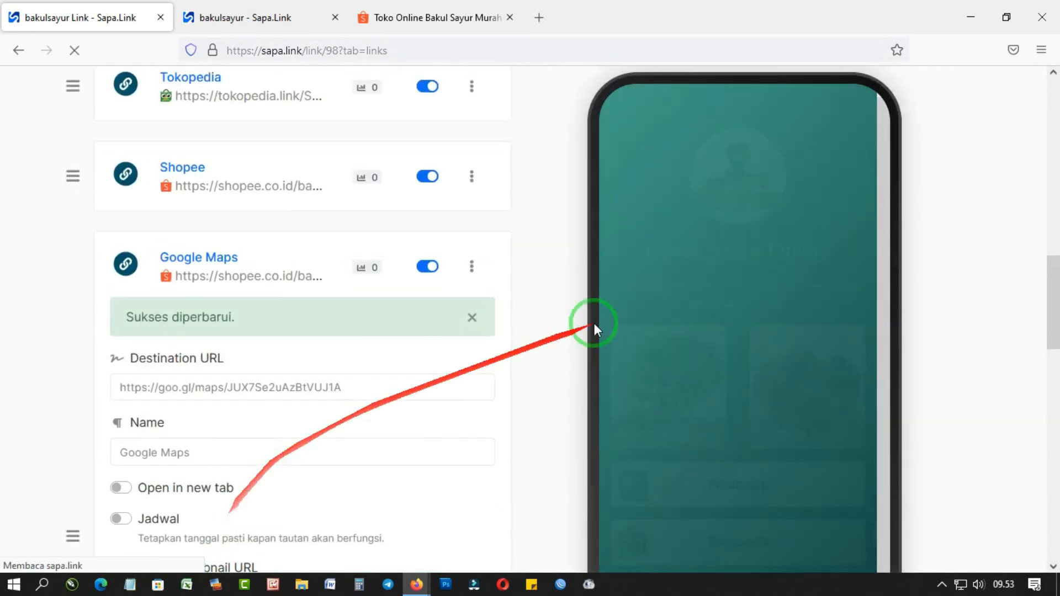
scroll(760, 236, "down", 10)
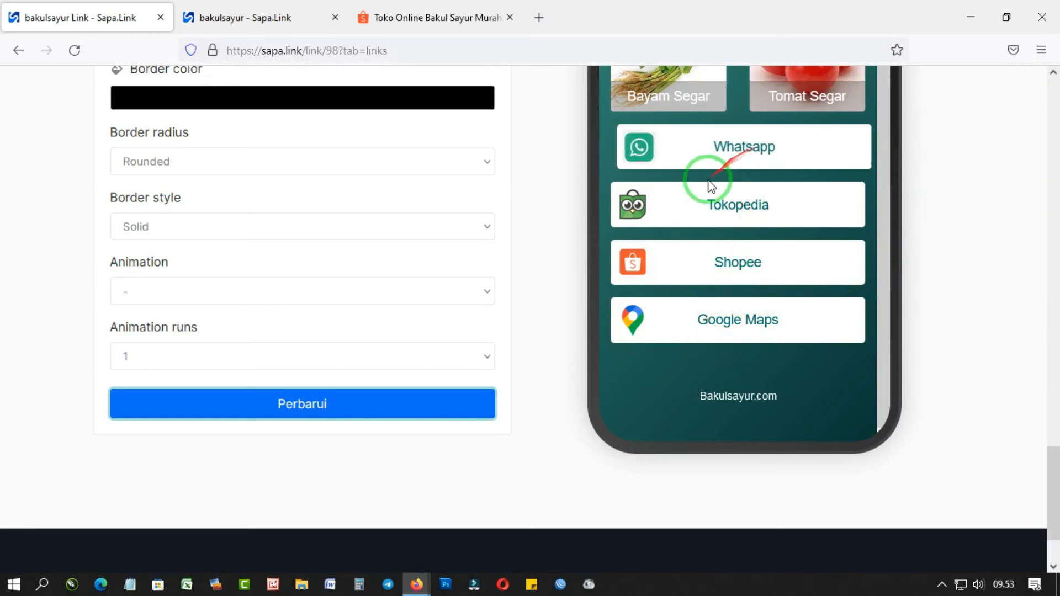
Start adding a Daftar Kontak block for social links to the bakulsayur page.
scroll(439, 254, "up", 4)
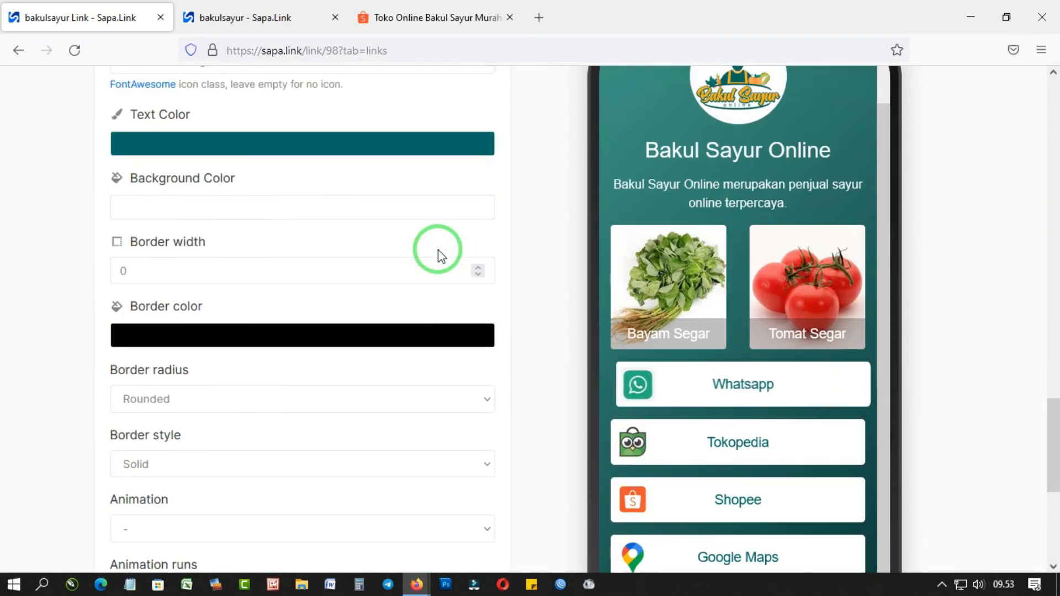
scroll(439, 254, "up", 12)
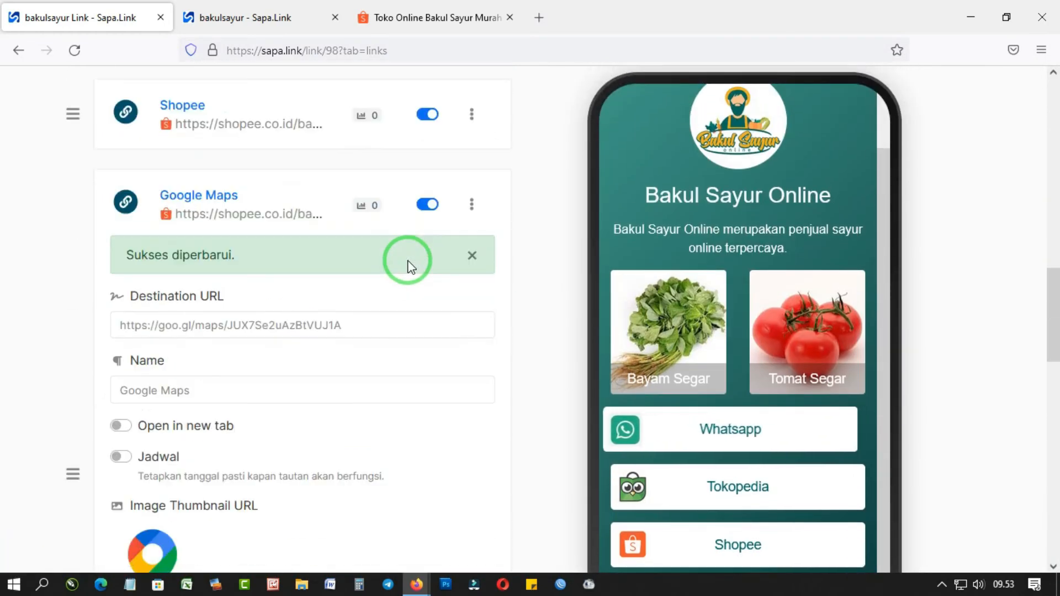
scroll(410, 227, "up", 10)
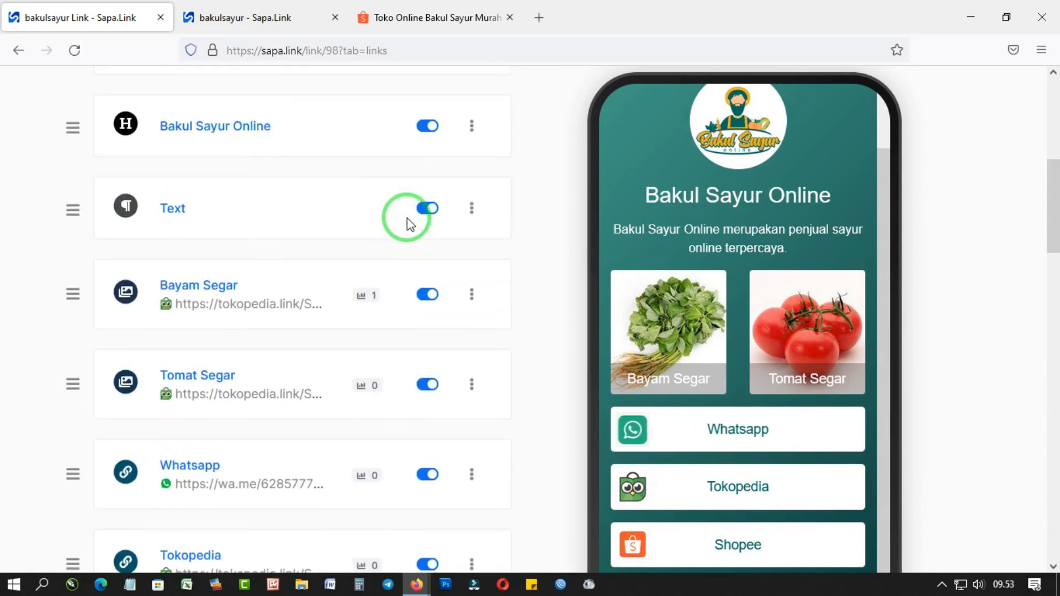
left_click(409, 122)
scroll(530, 331, "down", 10)
scroll(511, 423, "up", 10)
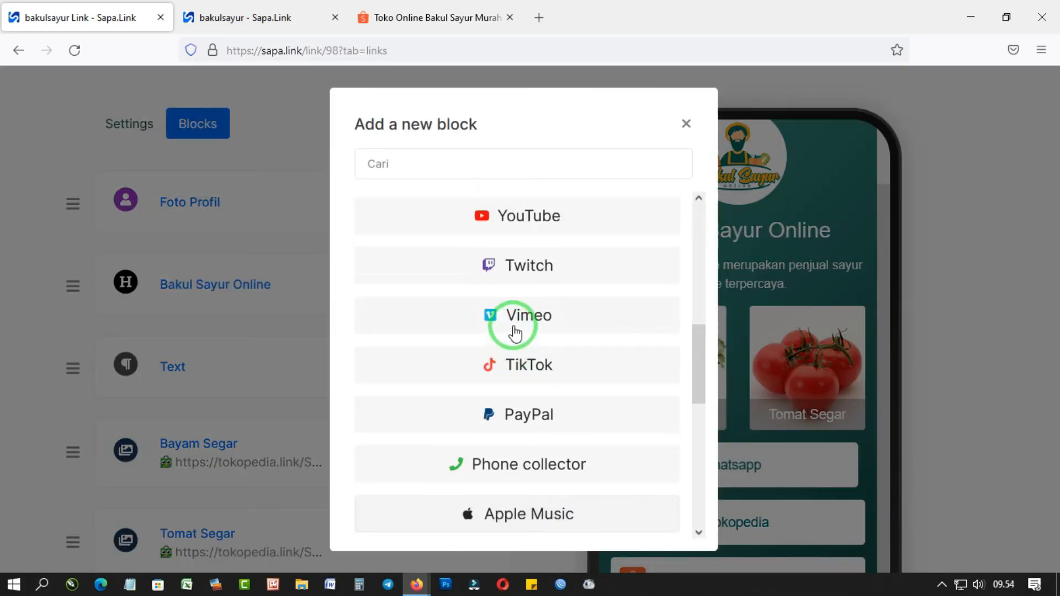
scroll(520, 256, "up", 2)
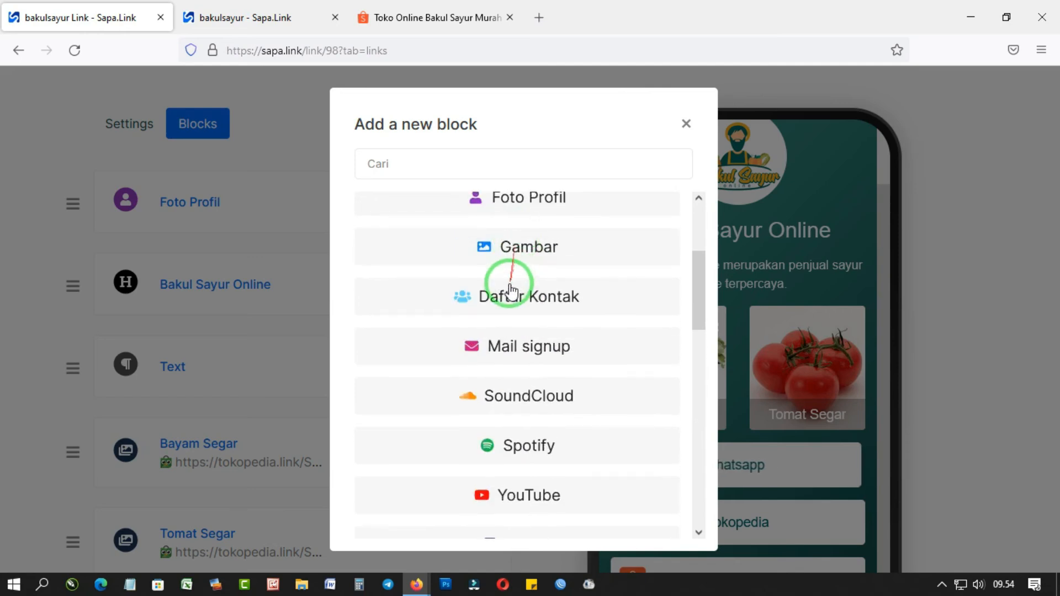
left_click(470, 307)
Fill in the contact block's email, telephone number, Telegram username bakulsayur and WhatsApp number.
left_click(438, 334)
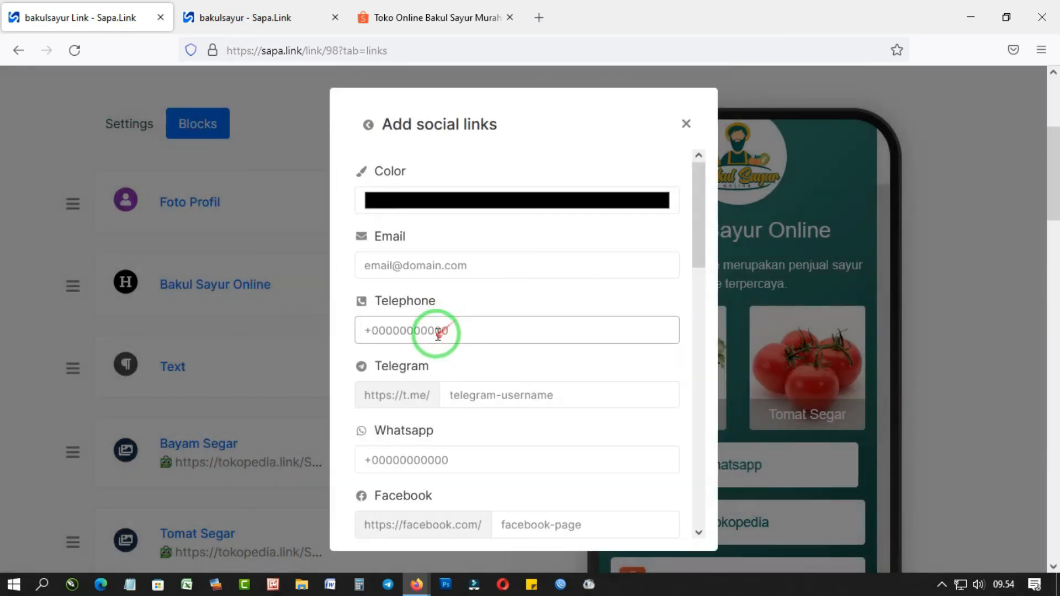
left_click(422, 287)
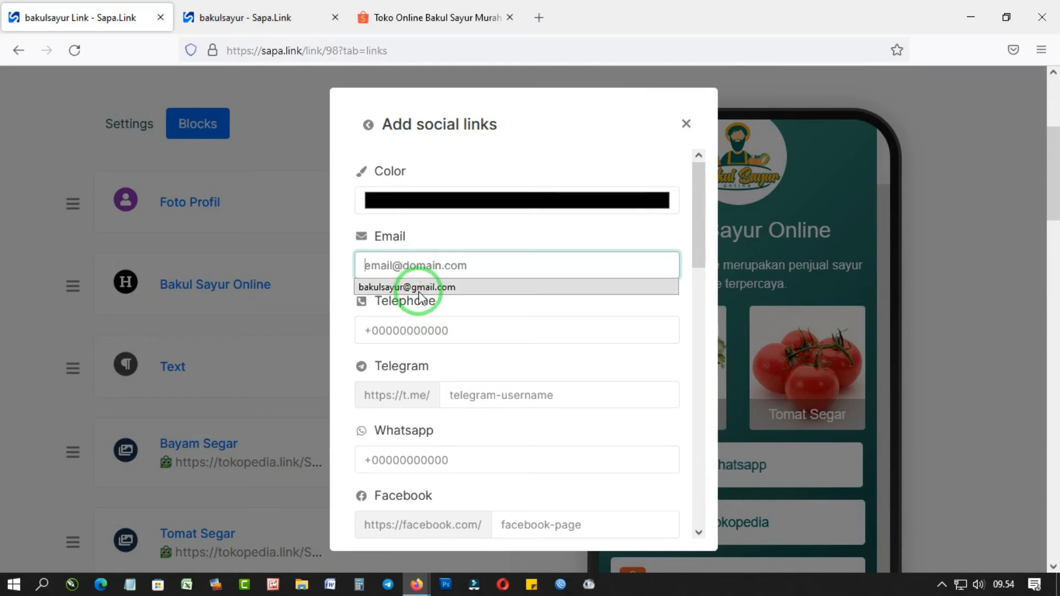
left_click(415, 329)
left_click(411, 350)
left_click(480, 389)
left_click(467, 416)
scroll(469, 403, "down", 2)
left_click(462, 357)
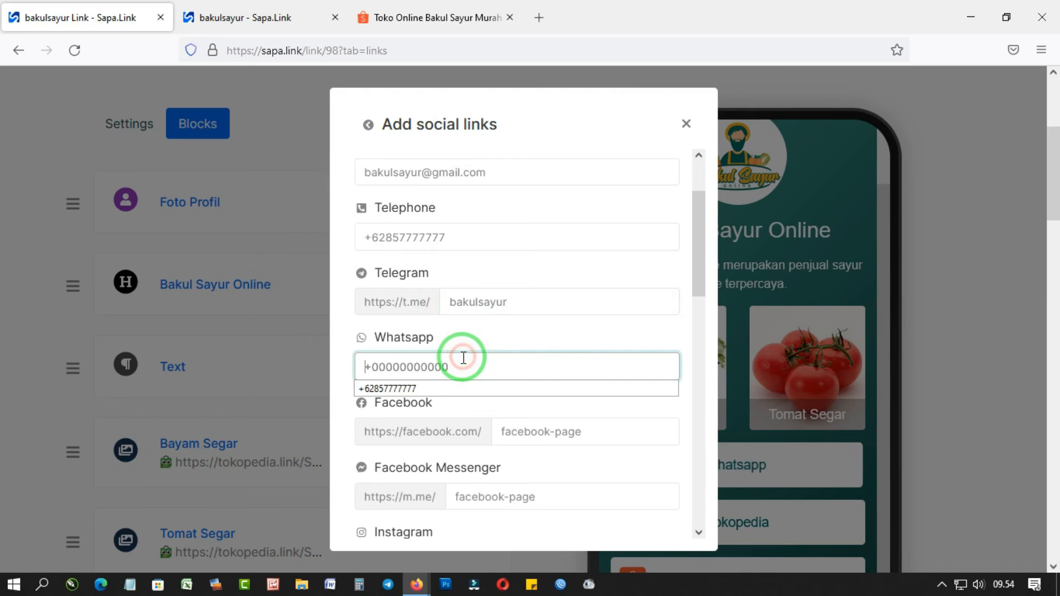
left_click(441, 387)
Set the Facebook page and Instagram username to bakulsayur and submit the social links block.
scroll(462, 389, "down", 4)
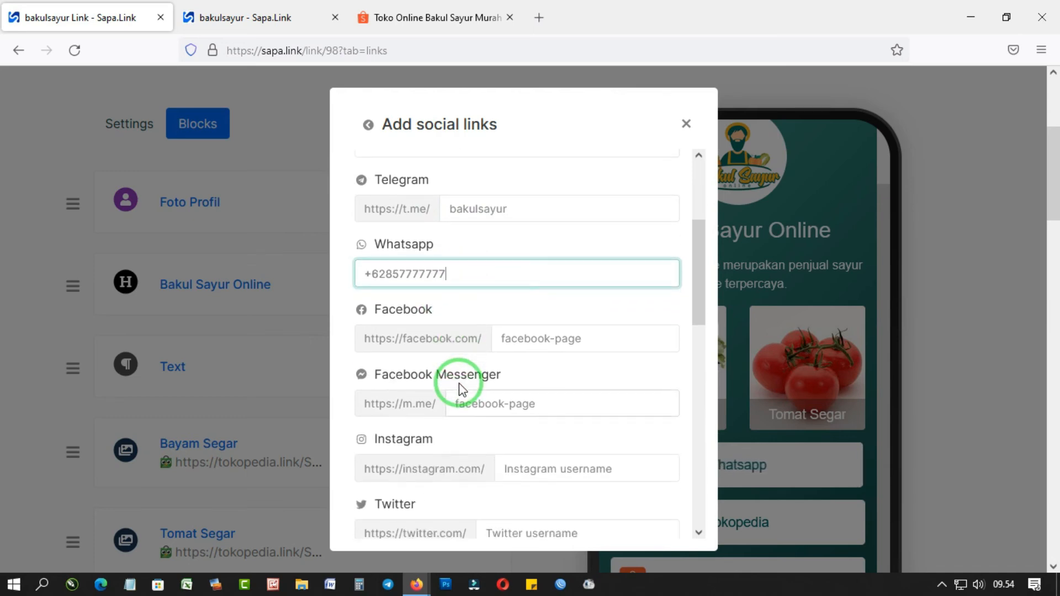
left_click(532, 251)
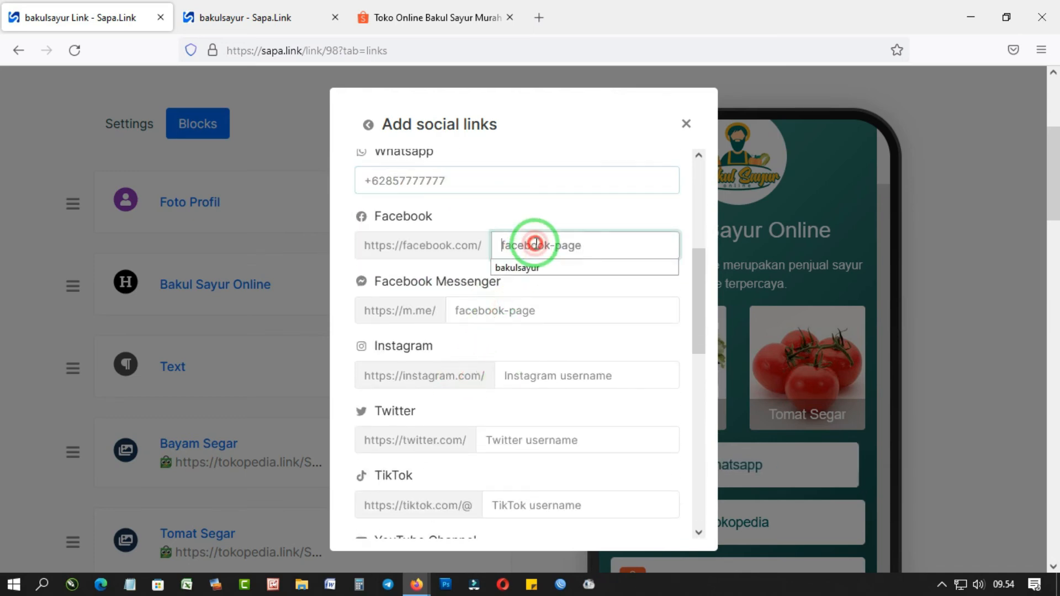
left_click(540, 265)
scroll(486, 331, "down", 2)
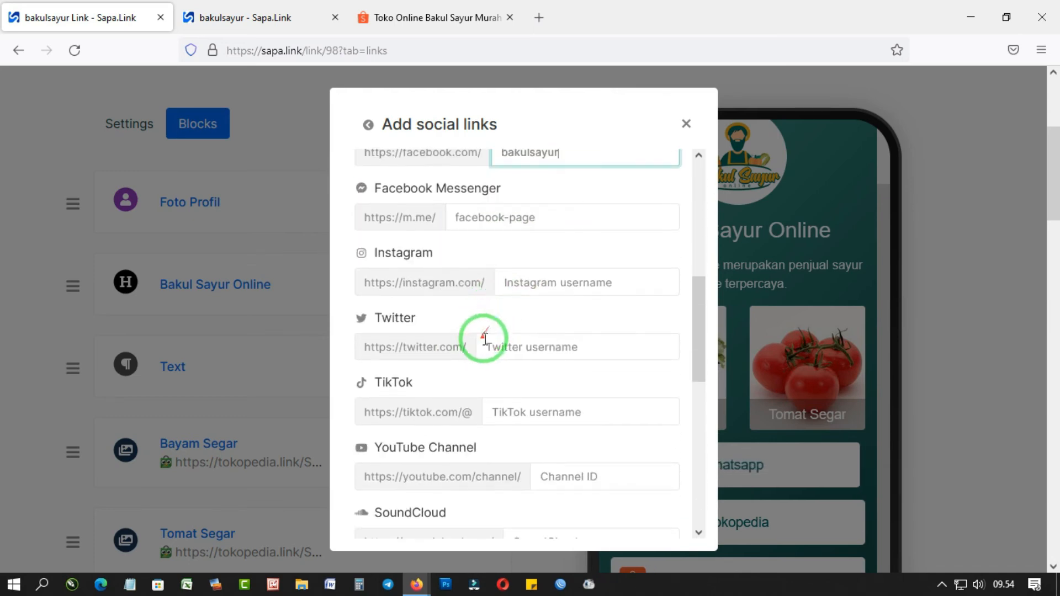
left_click(520, 306)
scroll(457, 381, "down", 4)
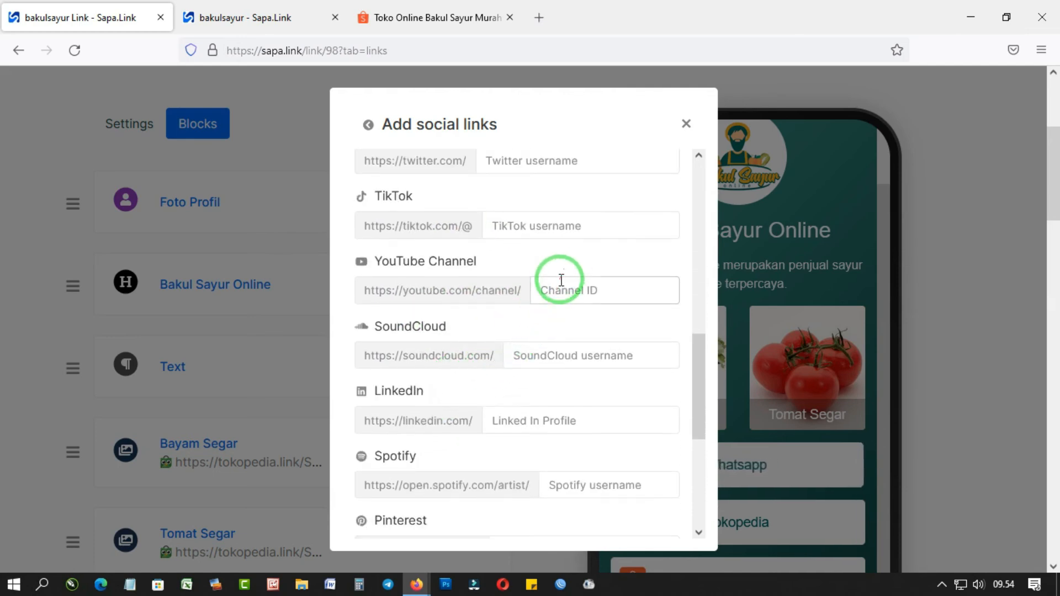
scroll(529, 380, "down", 4)
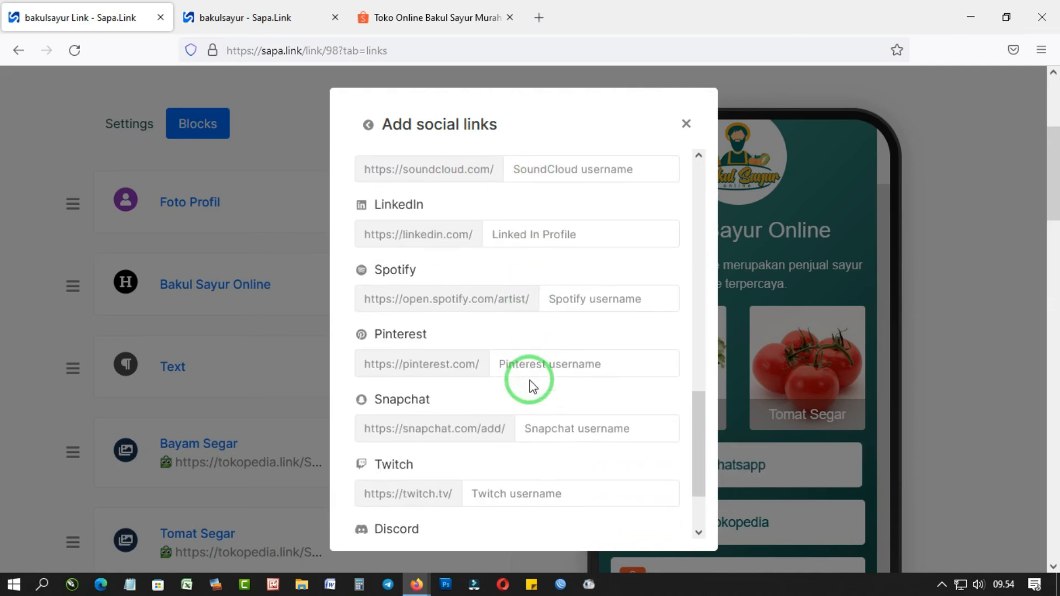
scroll(529, 380, "down", 2)
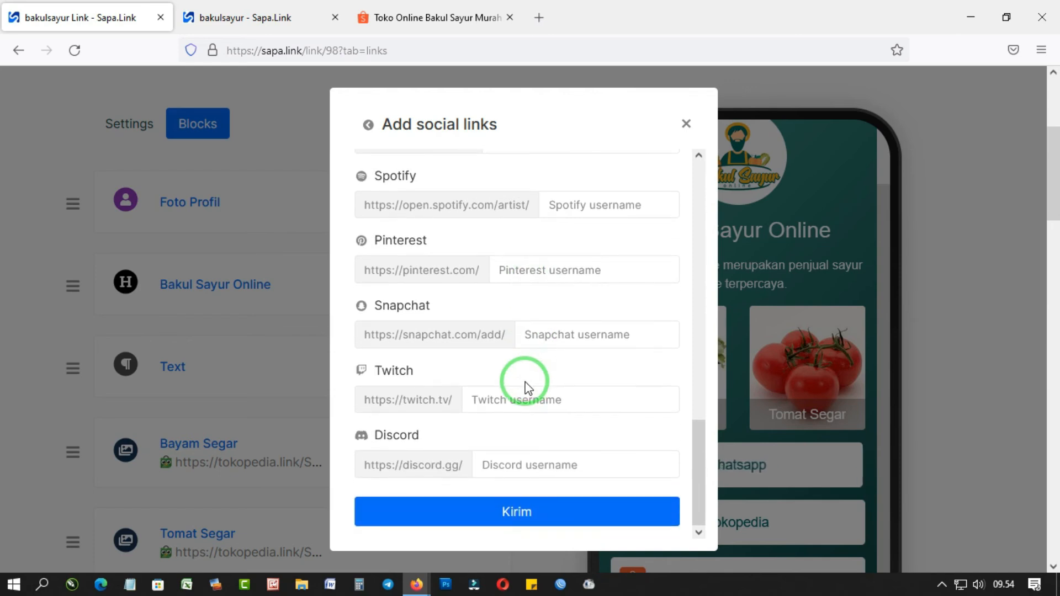
left_click(491, 511)
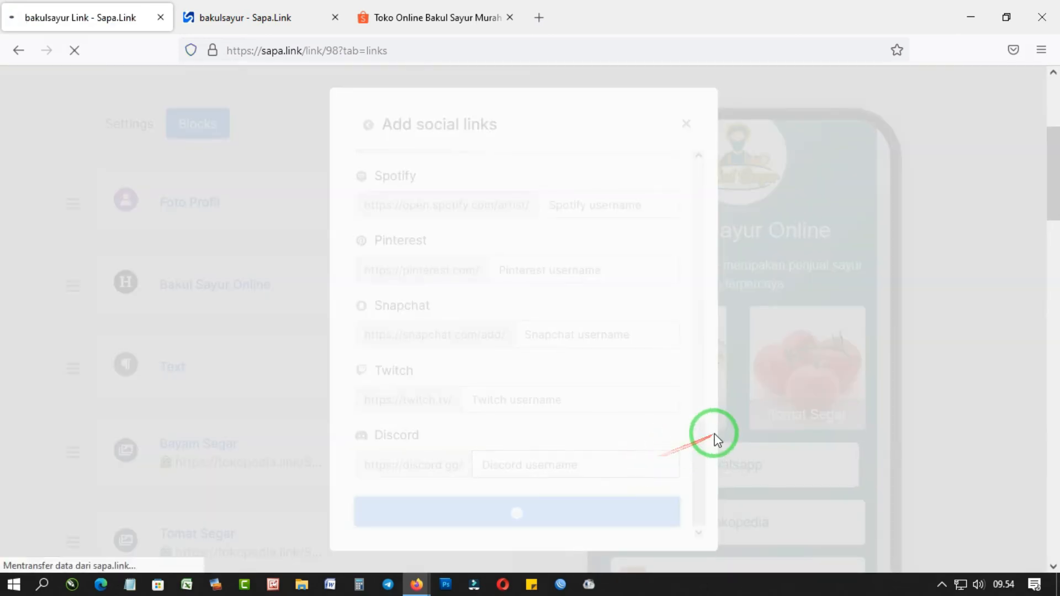
Check the contact icons in the page preview and open the Daftar Kontak block's settings.
scroll(769, 403, "down", 5)
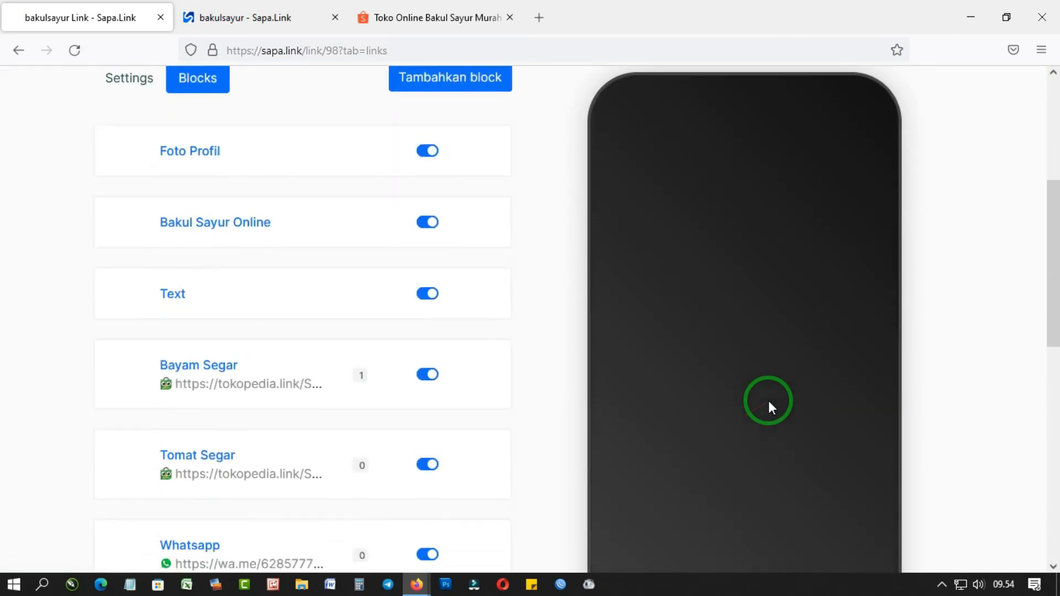
scroll(769, 402, "down", 10)
scroll(796, 287, "down", 3)
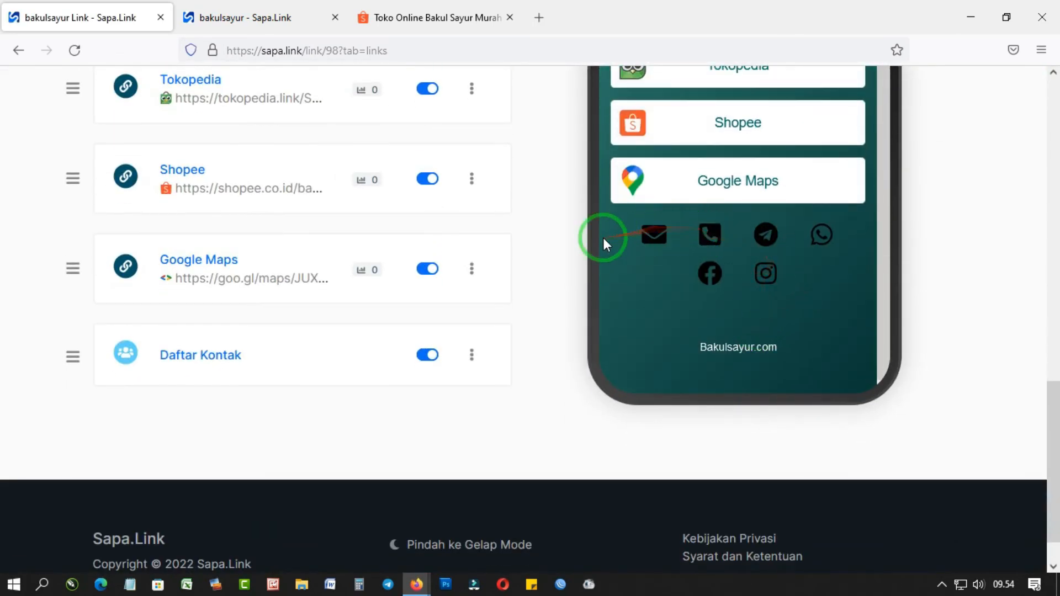
scroll(255, 364, "down", 5)
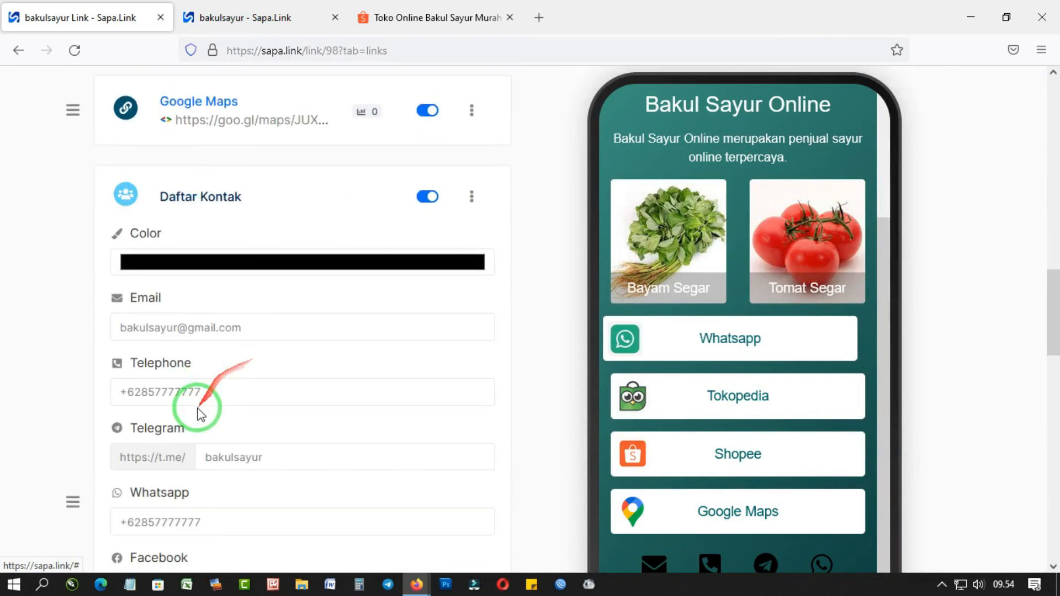
scroll(230, 265, "up", 3)
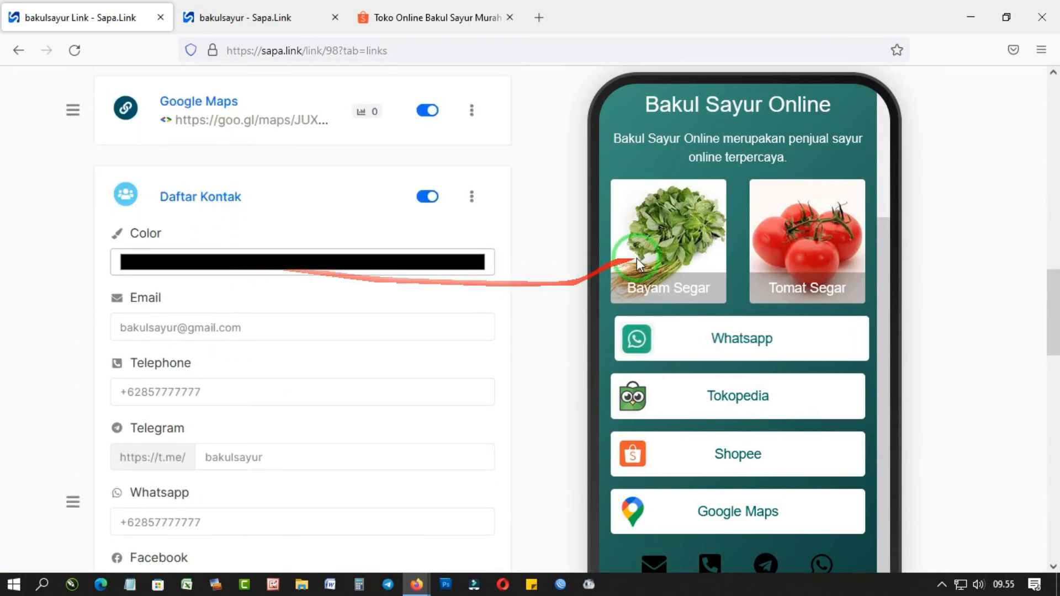
scroll(638, 258, "down", 3)
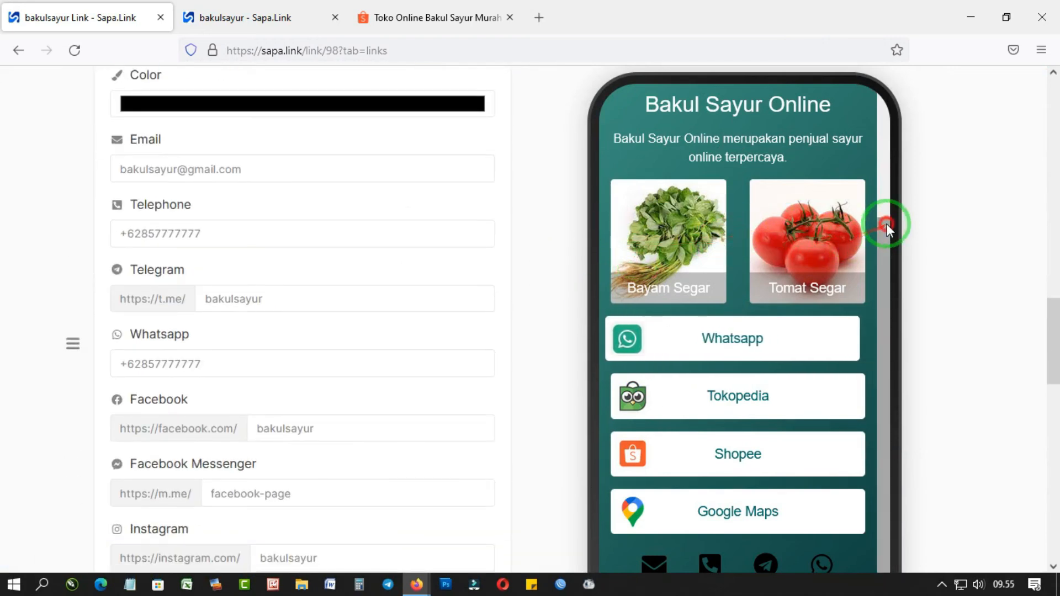
Change the Daftar Kontak block's icon color to white and save the block.
left_click(425, 106)
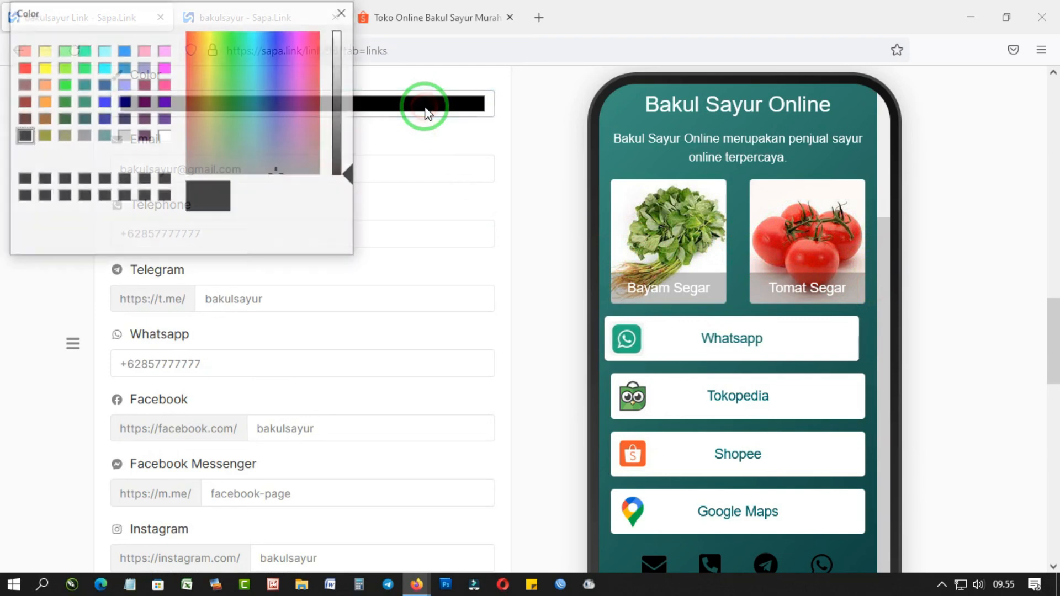
left_click(165, 136)
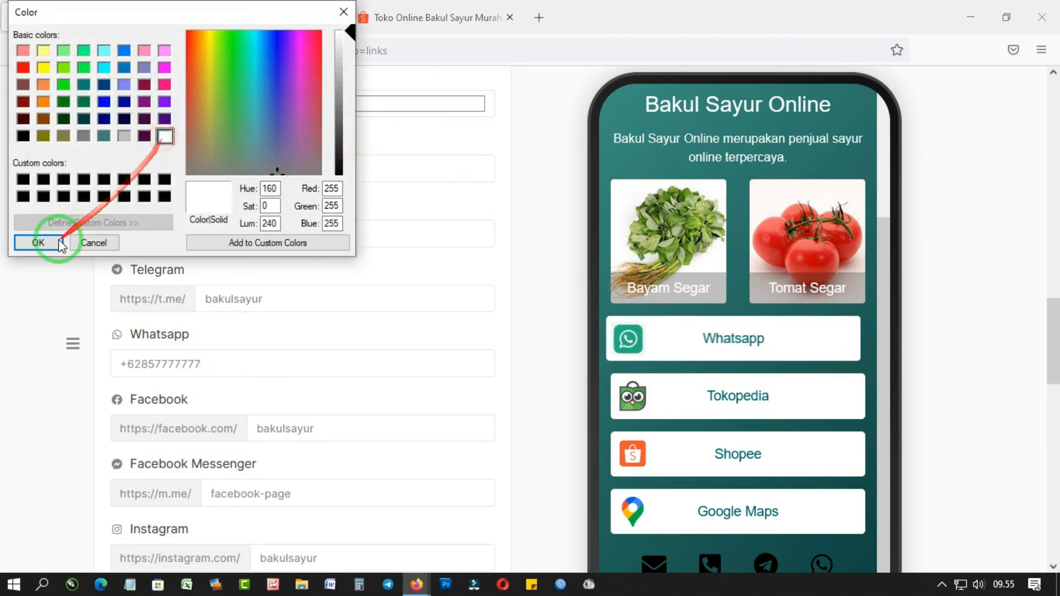
left_click(40, 243)
scroll(338, 268, "down", 2)
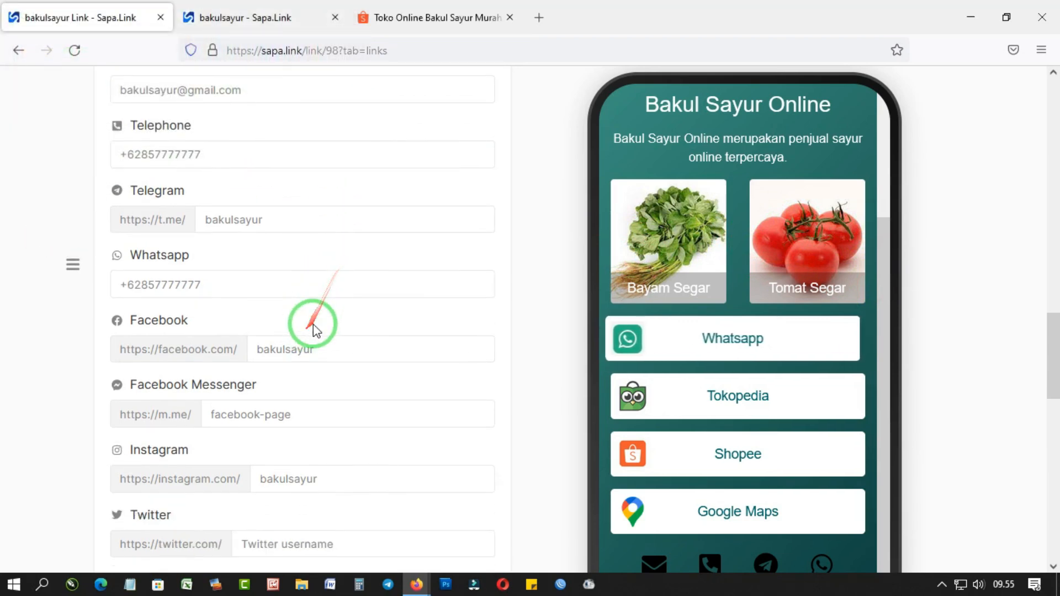
scroll(284, 381, "down", 10)
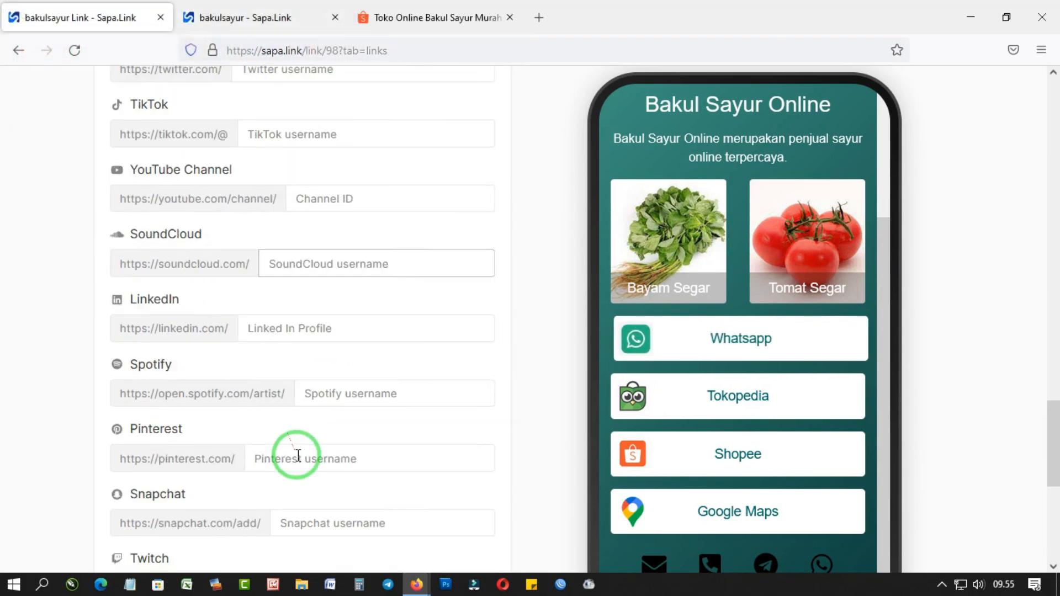
scroll(300, 461, "down", 3)
left_click(321, 383)
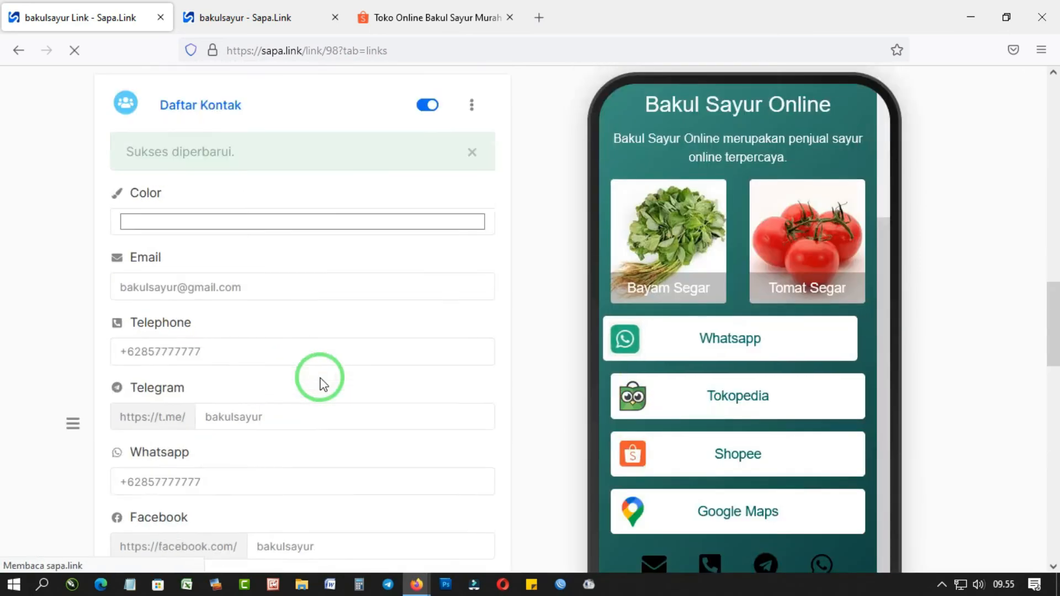
scroll(759, 348, "down", 10)
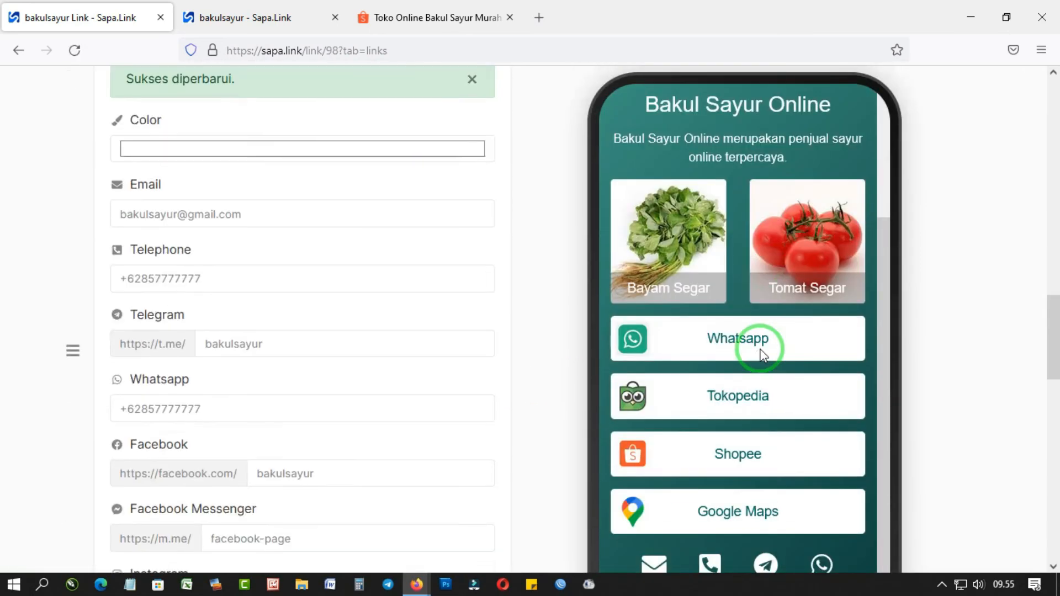
scroll(280, 194, "up", 15)
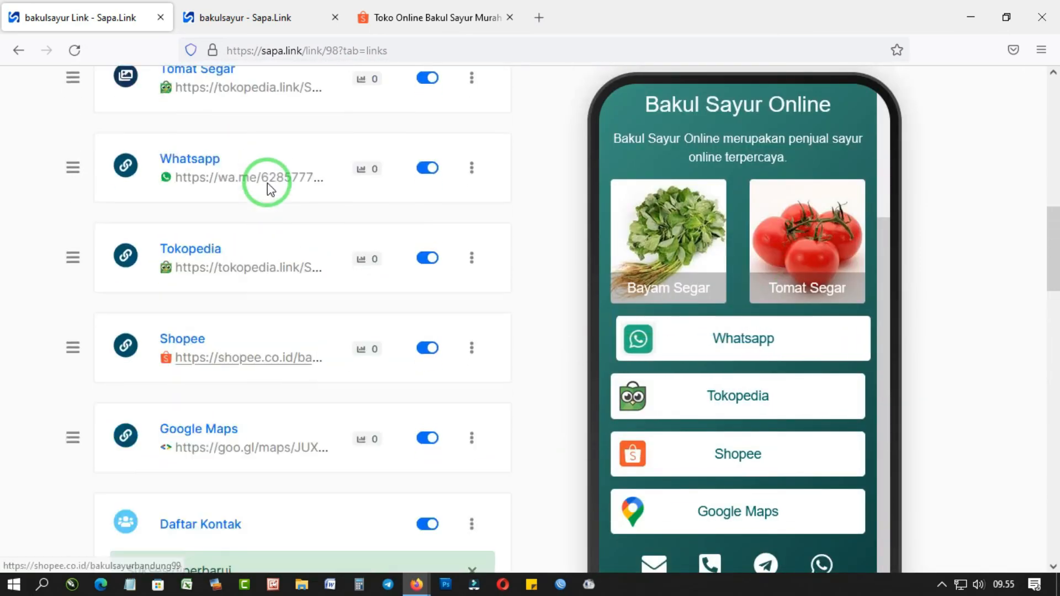
scroll(268, 188, "up", 4)
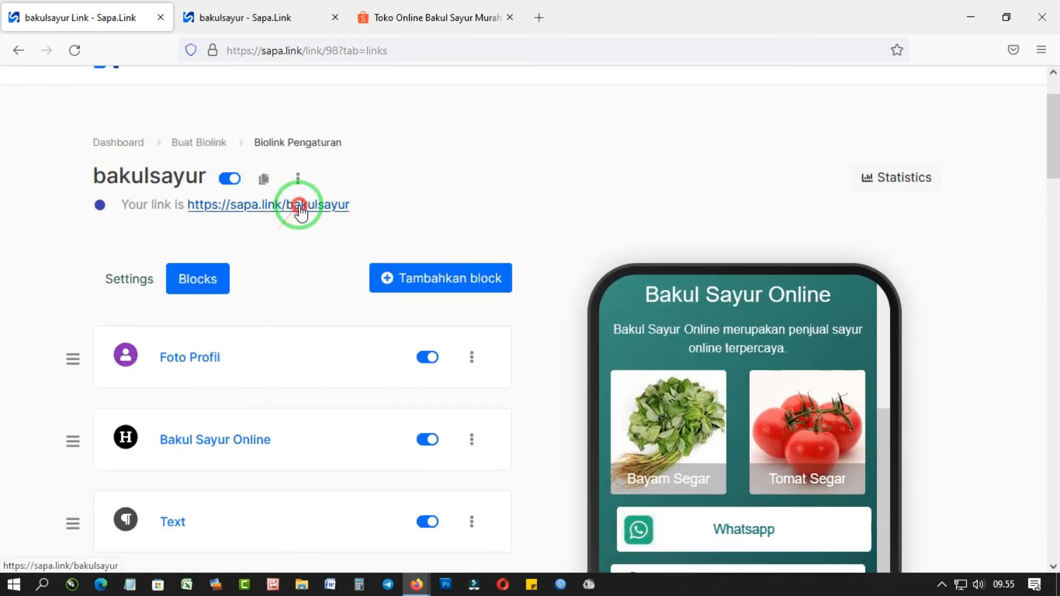
left_click(298, 202)
scroll(264, 241, "down", 5)
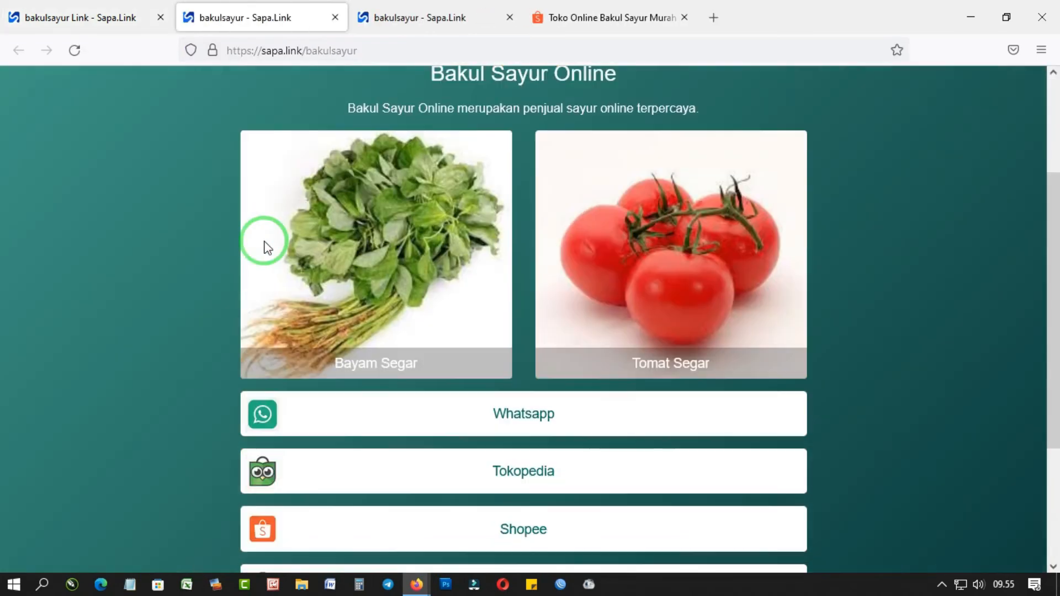
scroll(265, 248, "down", 1)
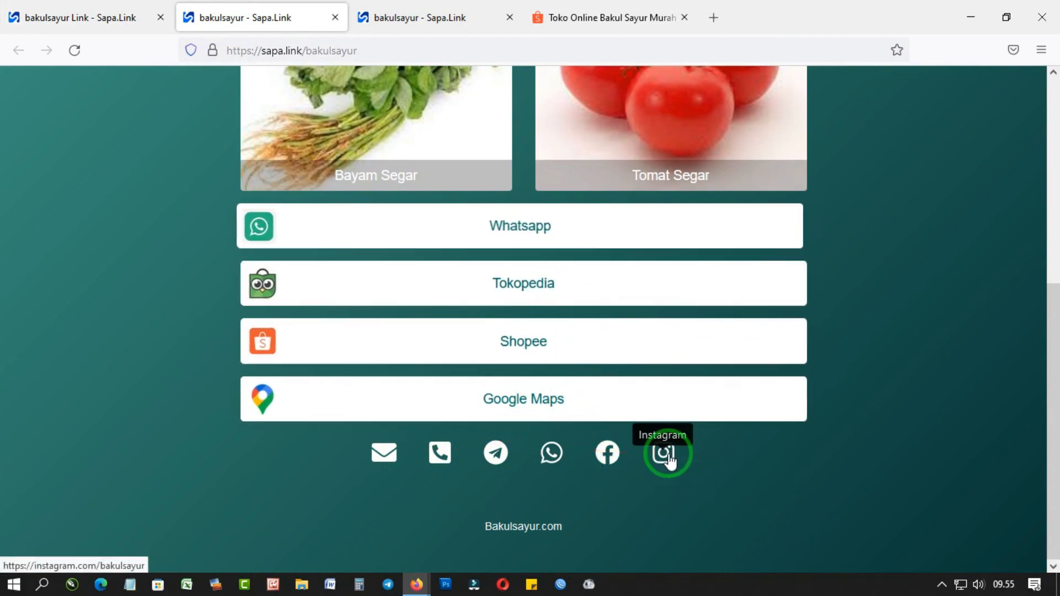
scroll(530, 446, "up", 6)
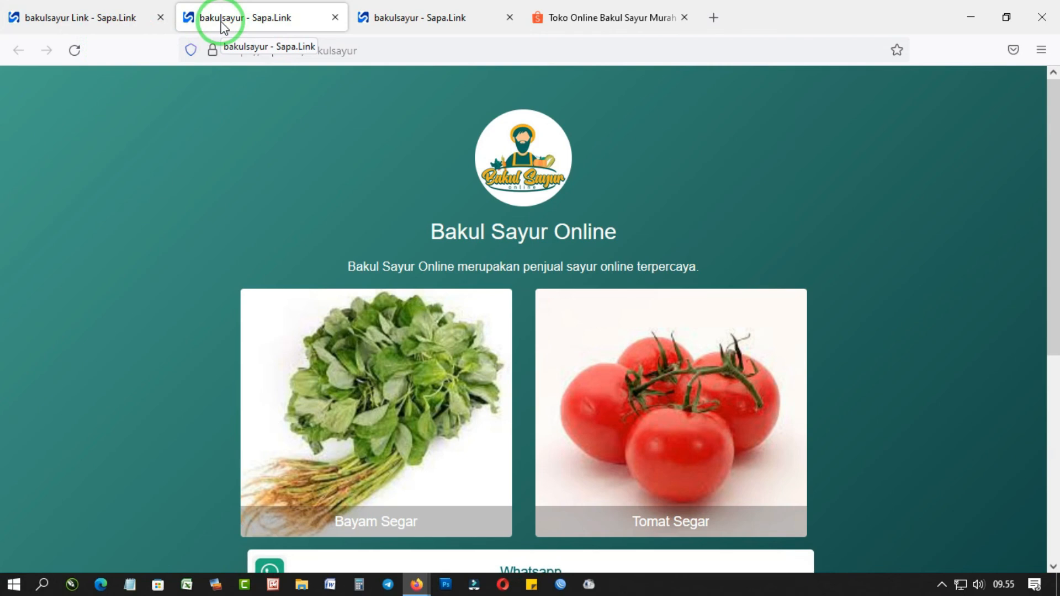
left_click(128, 22)
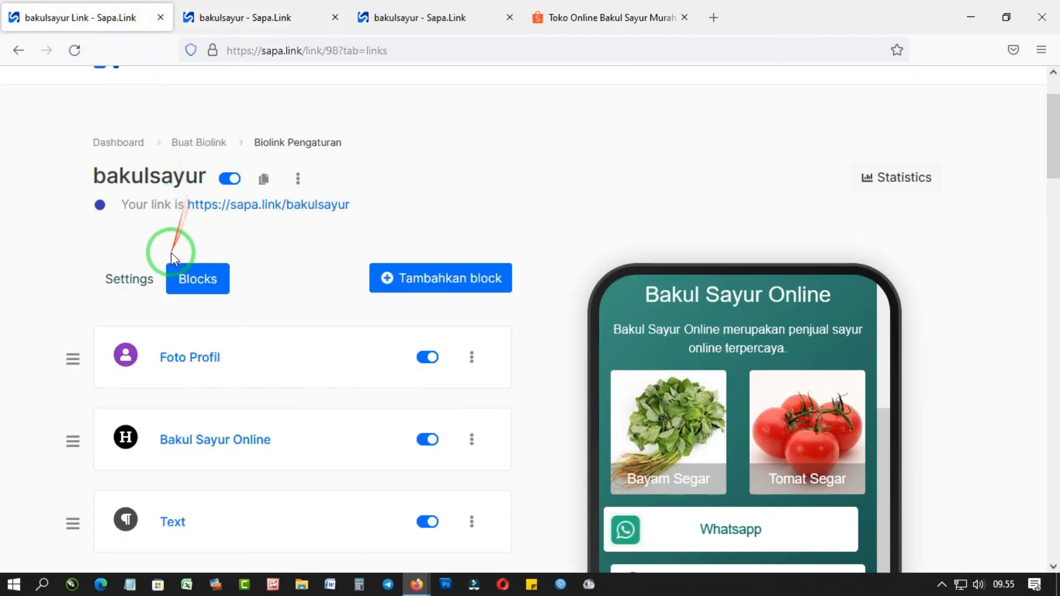
left_click(252, 19)
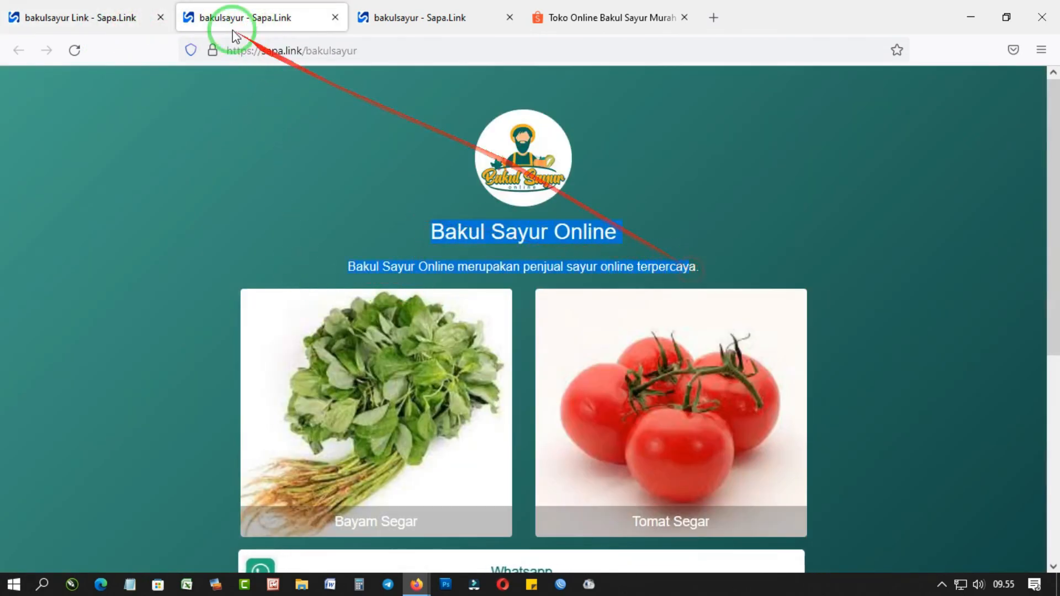
In the bakulsayur biolink settings, set the page font to Karla with a 14 px font size and save the update.
left_click(132, 12)
left_click(133, 279)
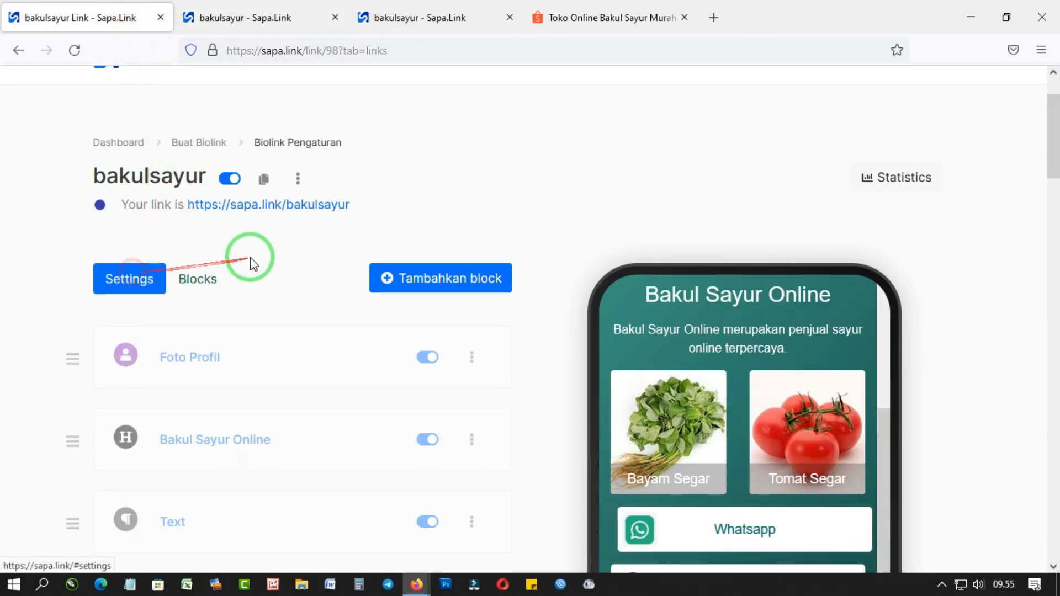
scroll(251, 258, "down", 10)
scroll(254, 261, "down", 4)
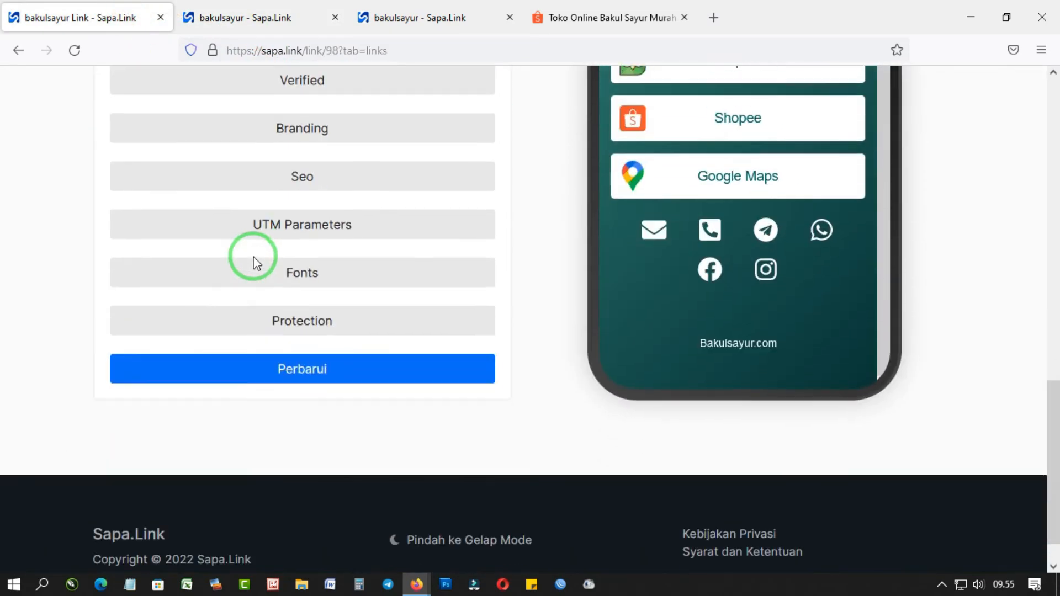
left_click(265, 259)
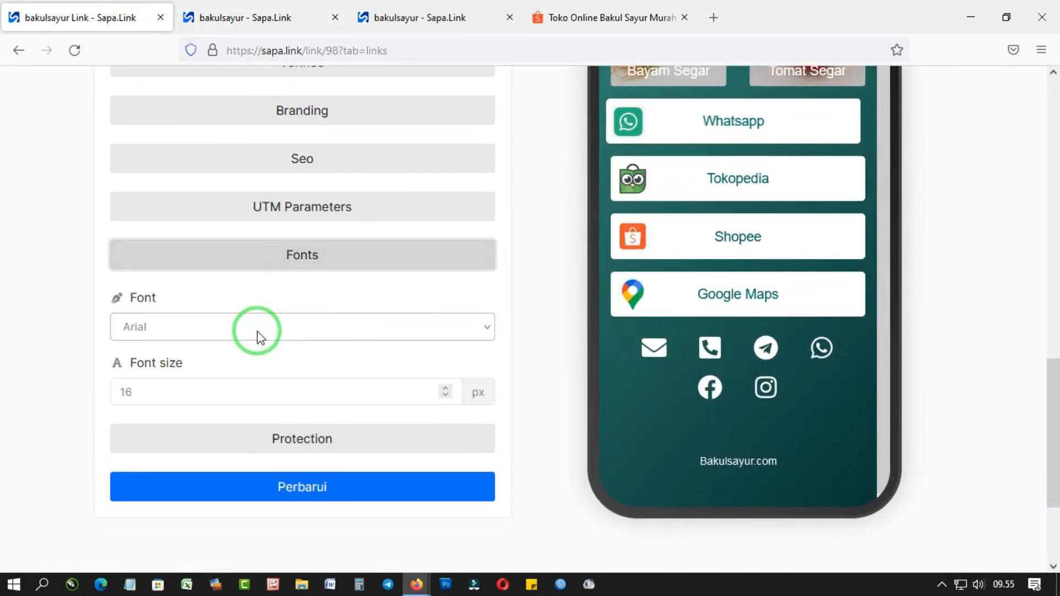
left_click(256, 331)
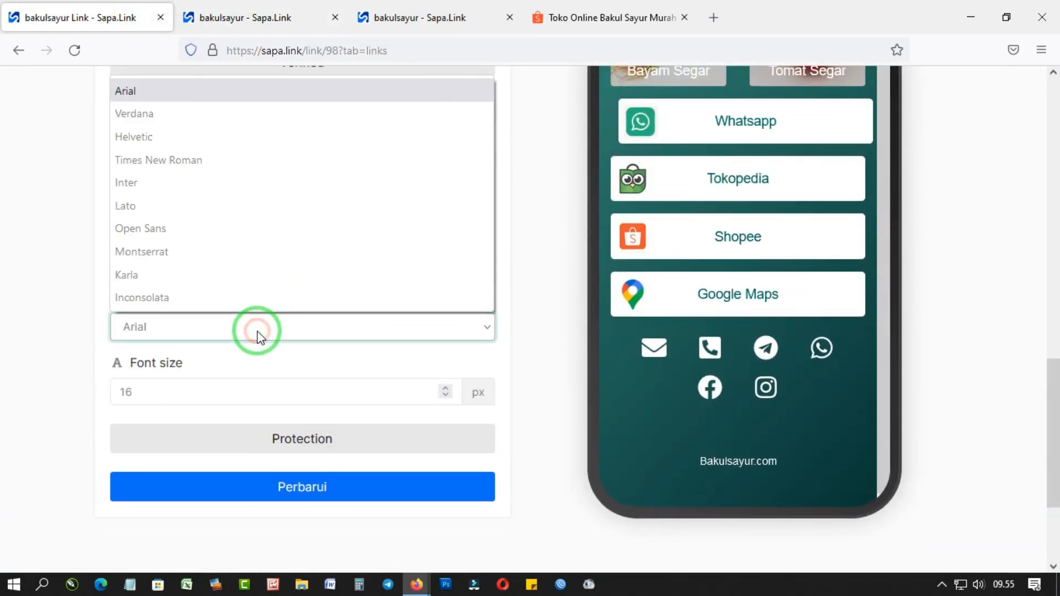
left_click(223, 274)
double_click(445, 396)
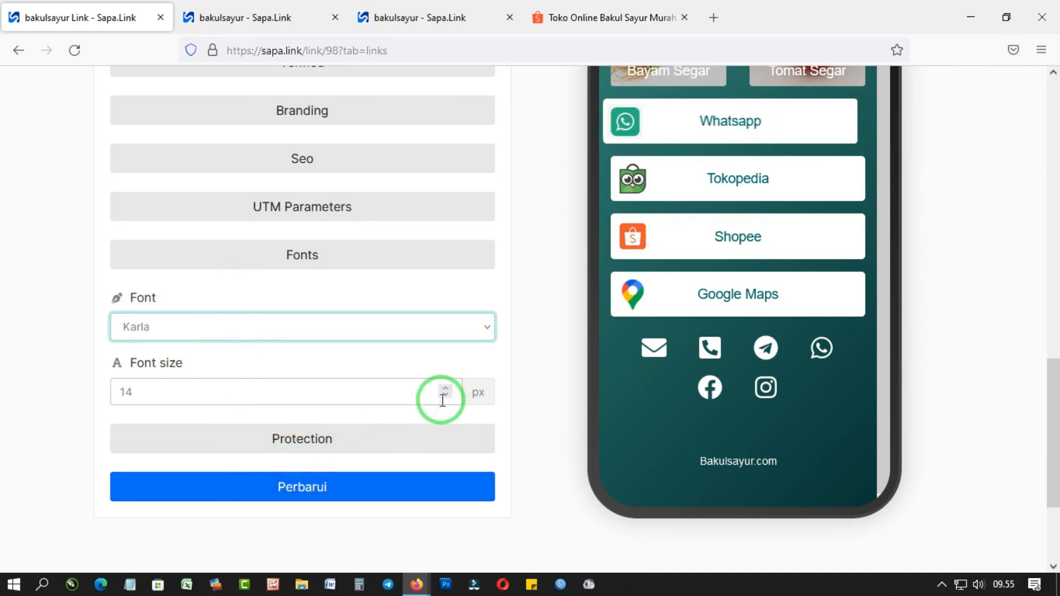
left_click(393, 488)
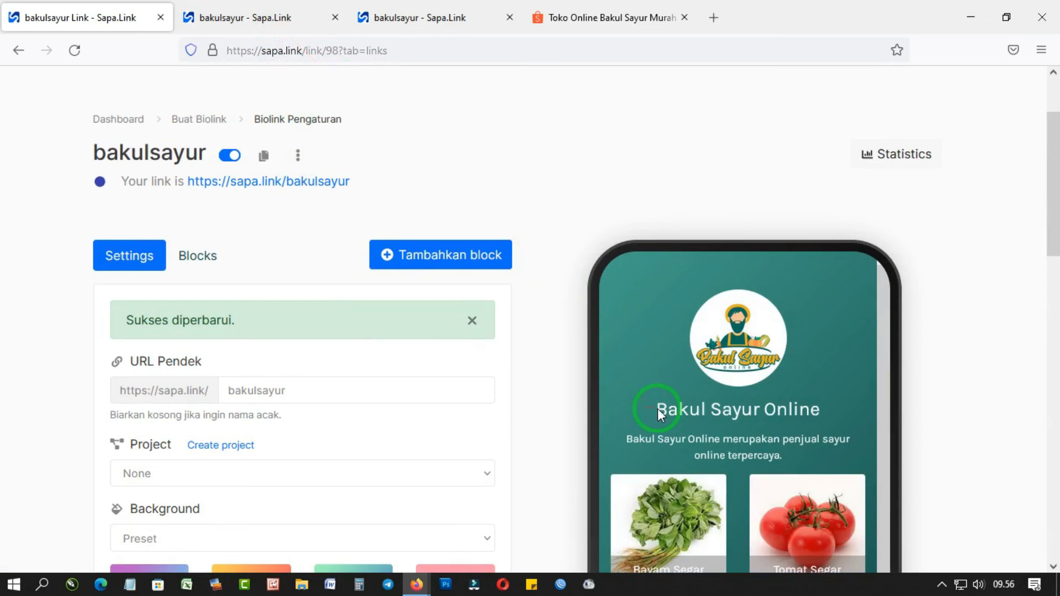
Reload the published bakulsayur page and examine the font of its heading, description and link buttons.
left_click(298, 12)
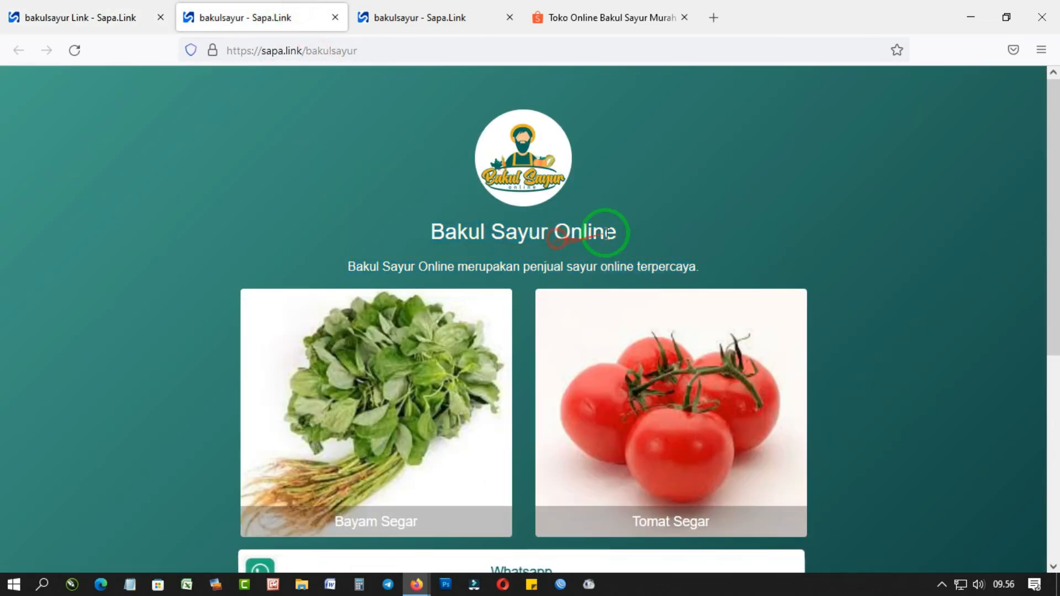
right_click(658, 211)
left_click(760, 230)
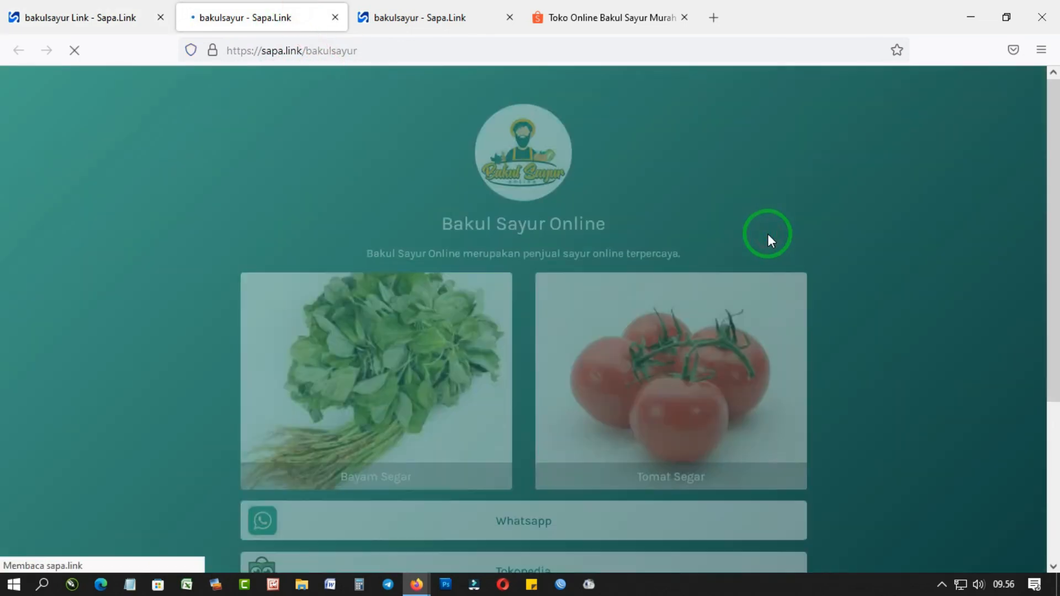
left_click_drag(454, 224, 645, 227)
left_click(694, 231)
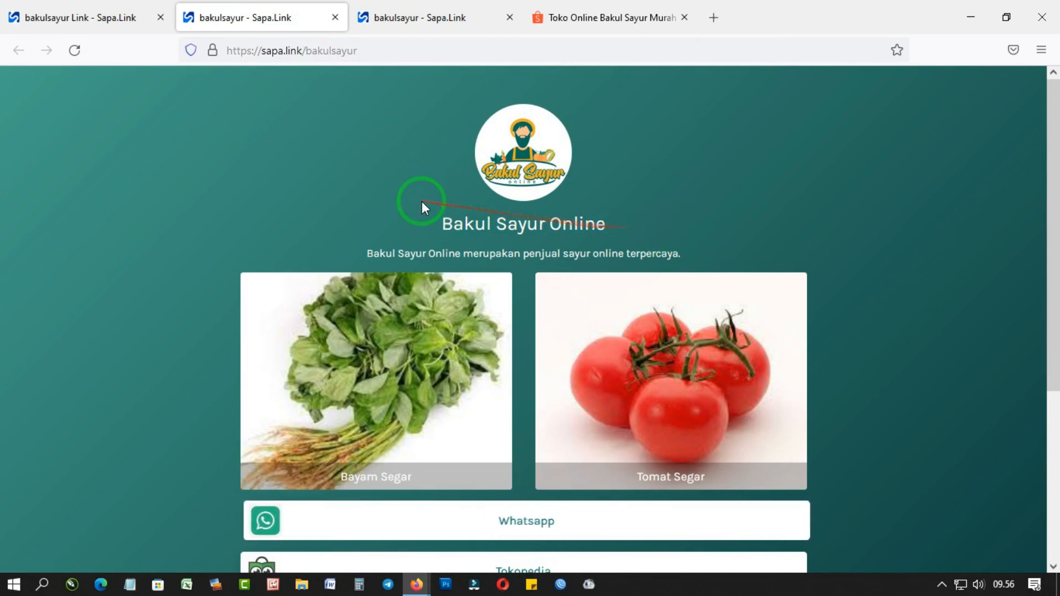
scroll(327, 188, "down", 3)
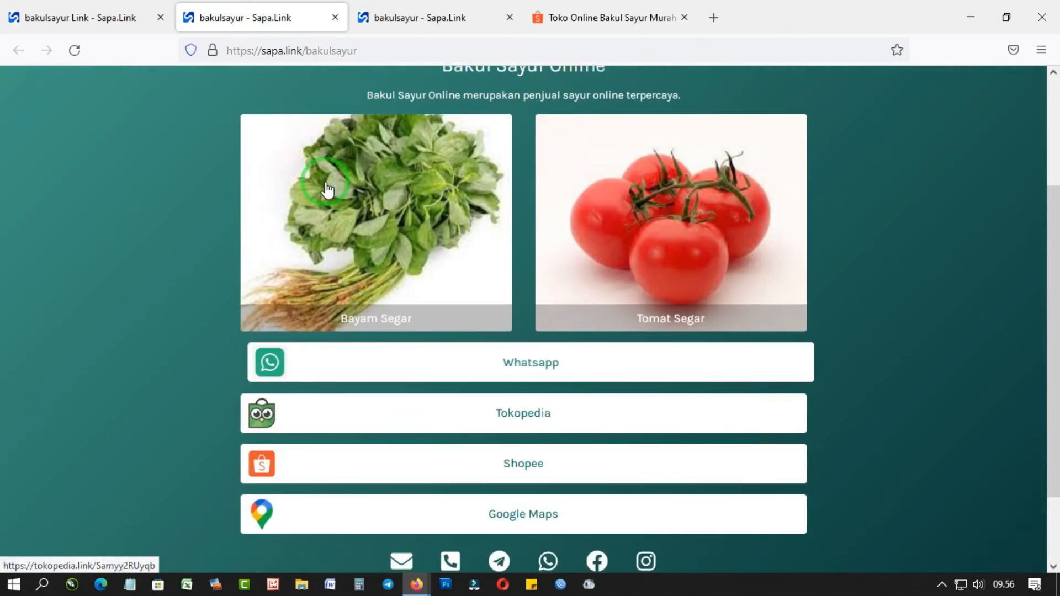